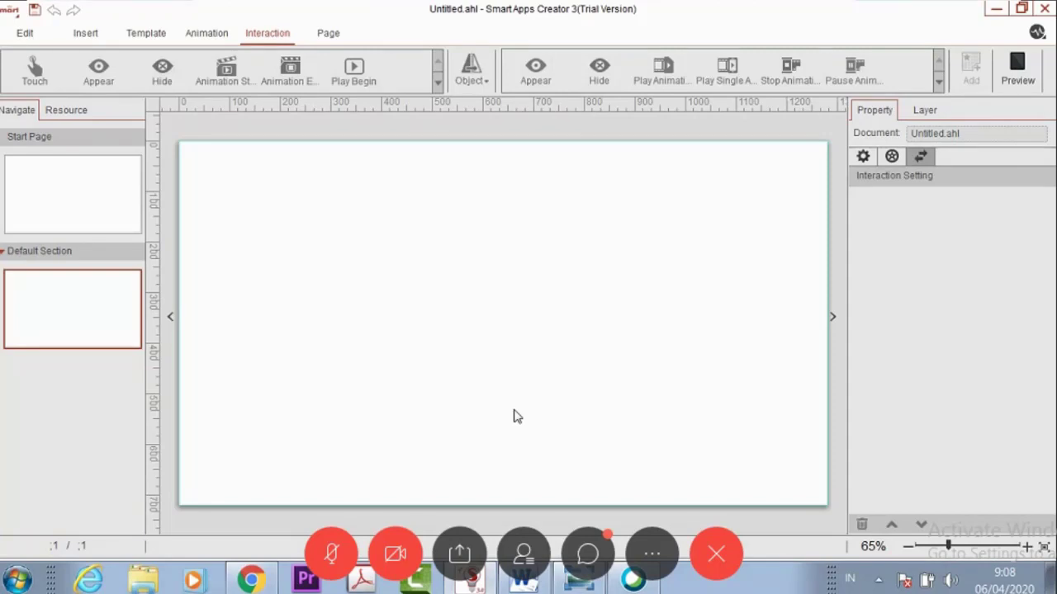
key(Escape)
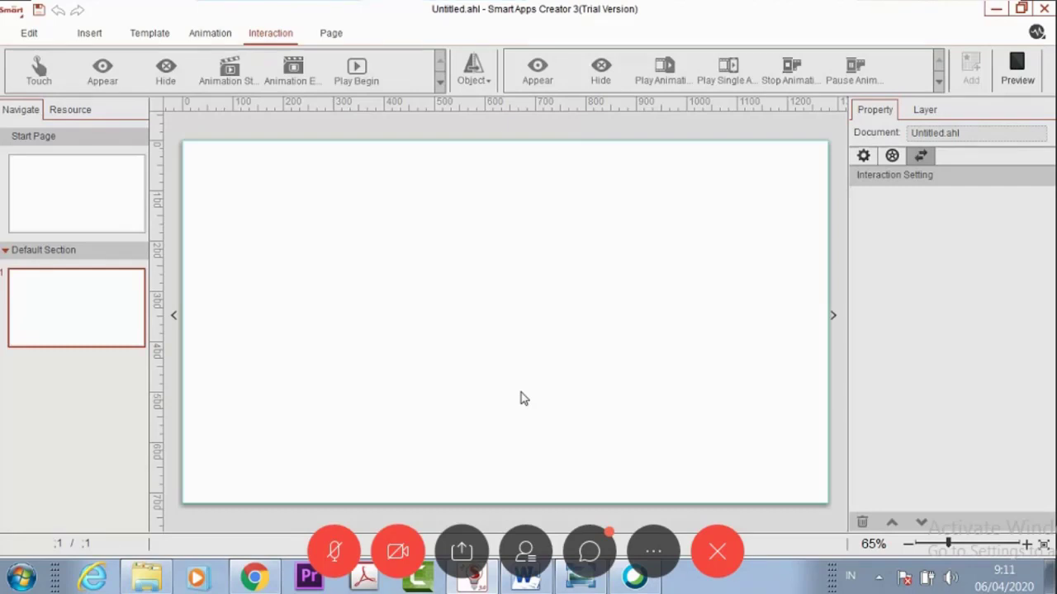
key(Escape)
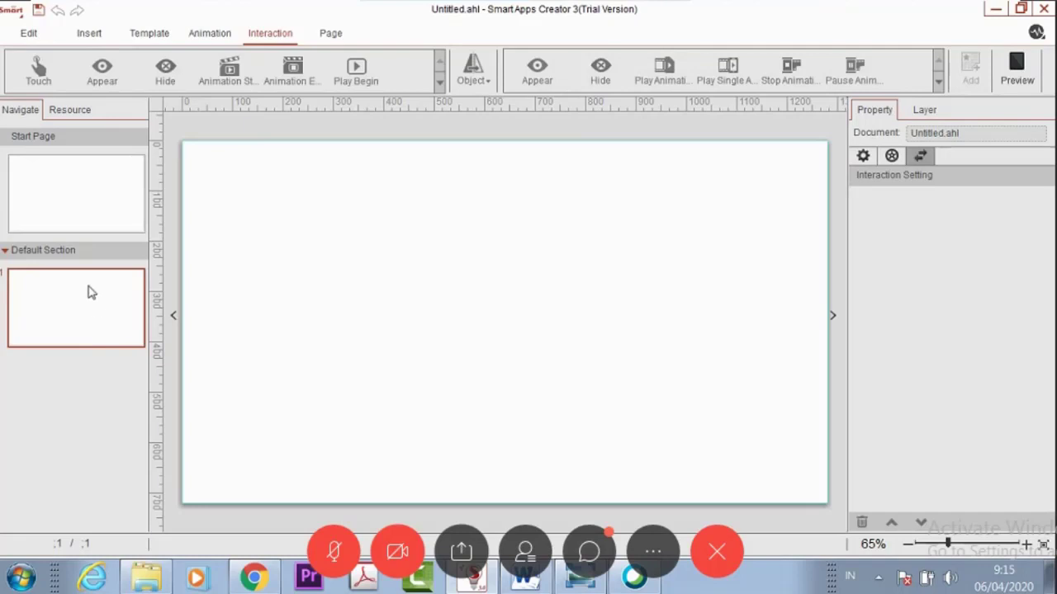
click(92, 215)
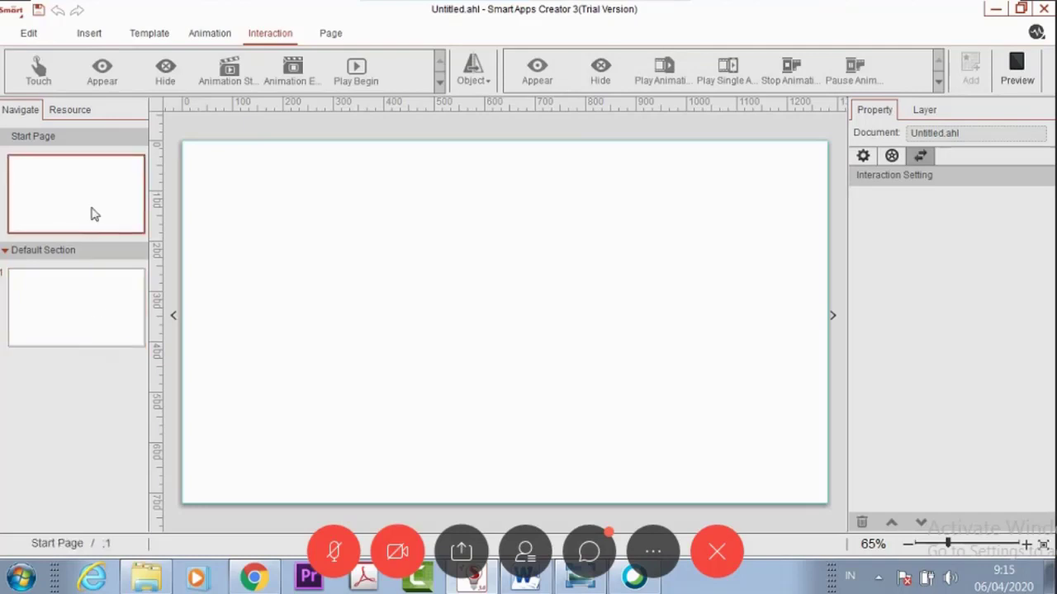
click(69, 277)
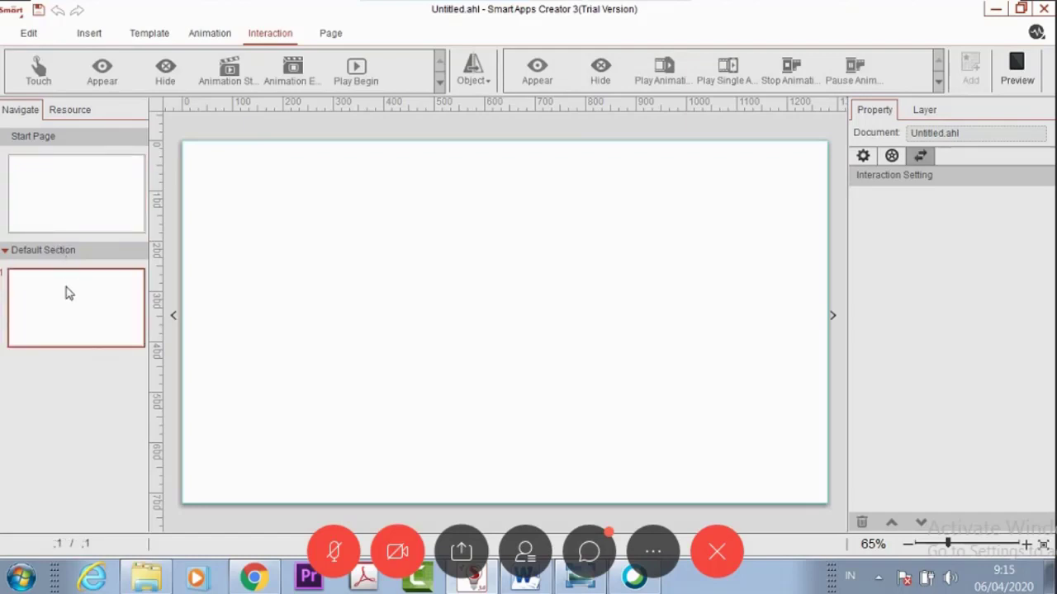
right_click(83, 313)
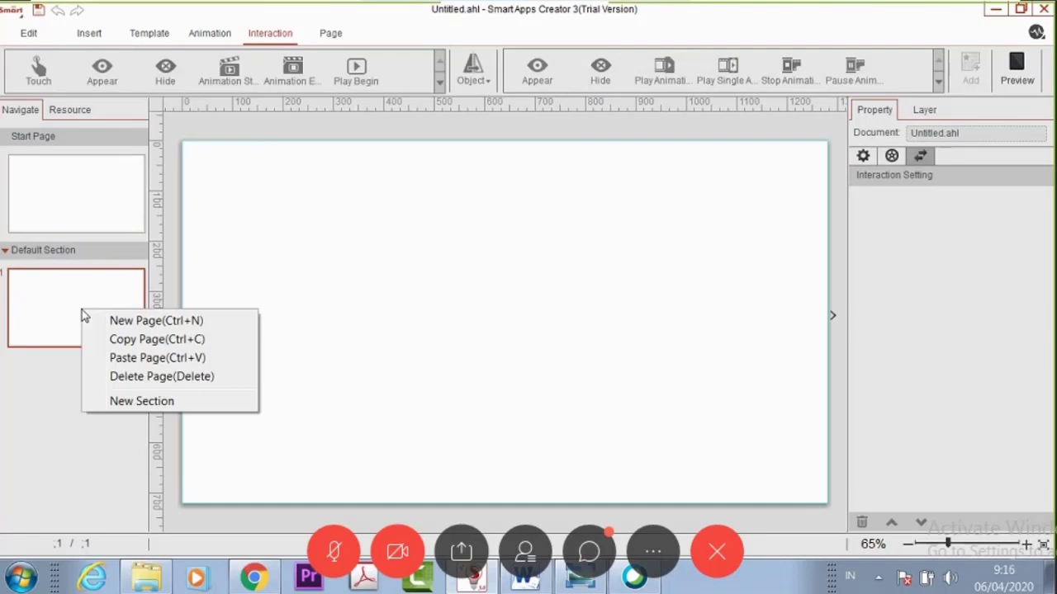
key(Escape)
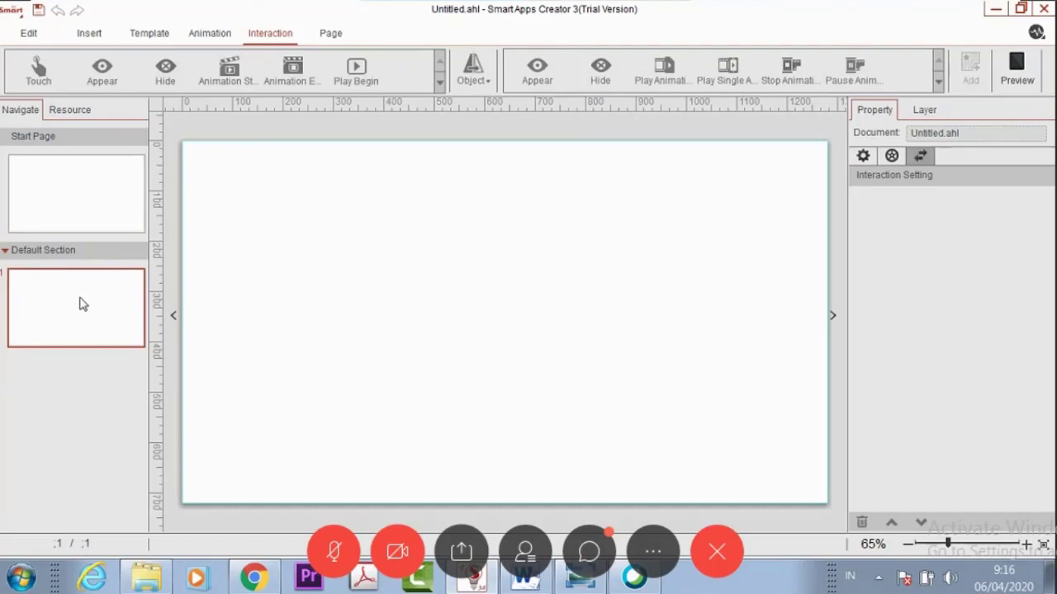
Step: Add four new sections below the existing default section, giving the project five sections with one page each
right_click(111, 327)
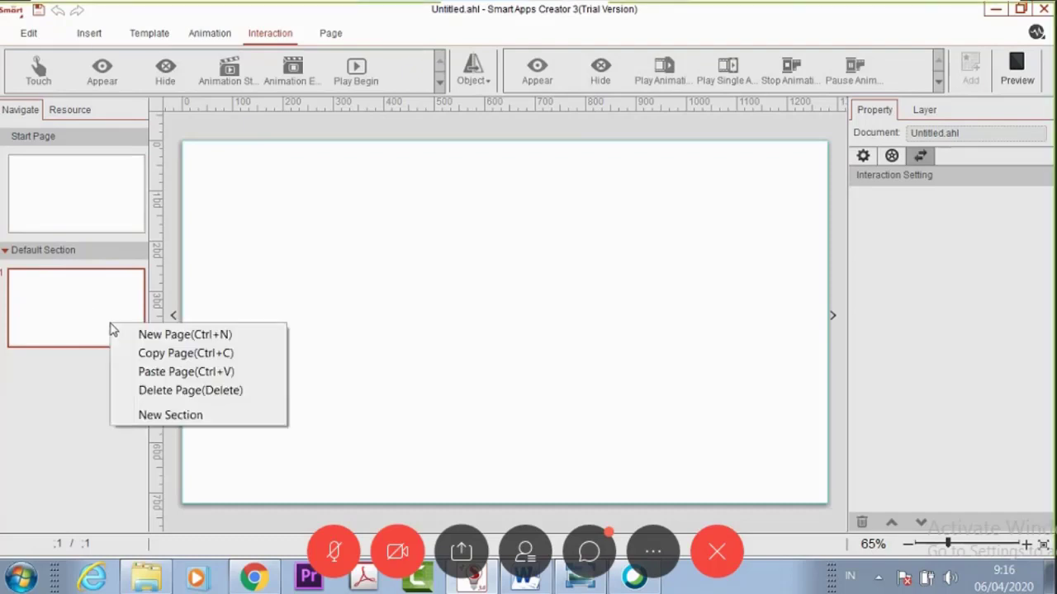
click(184, 416)
right_click(78, 397)
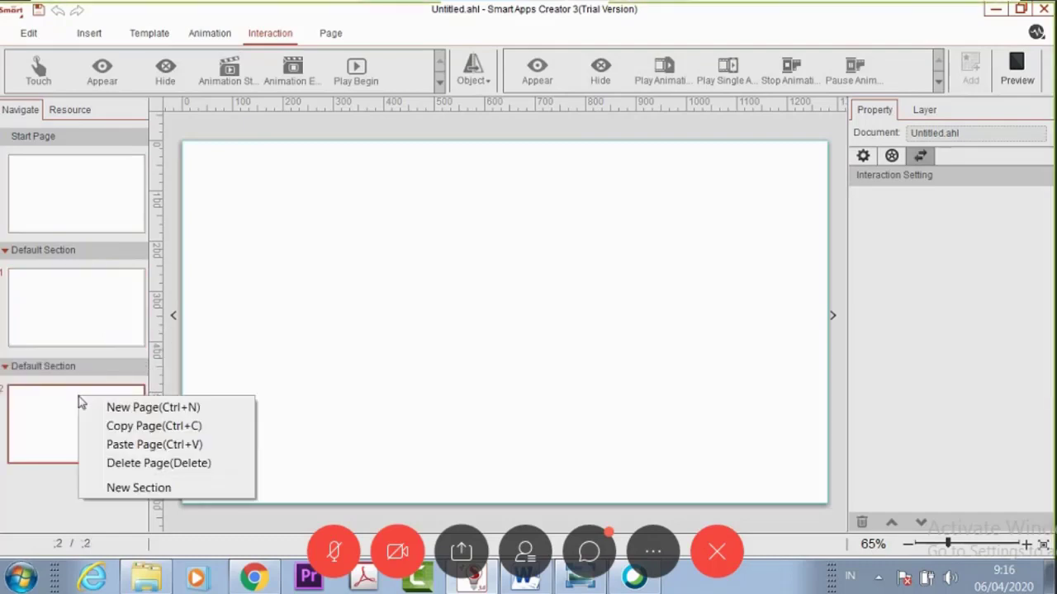
click(153, 488)
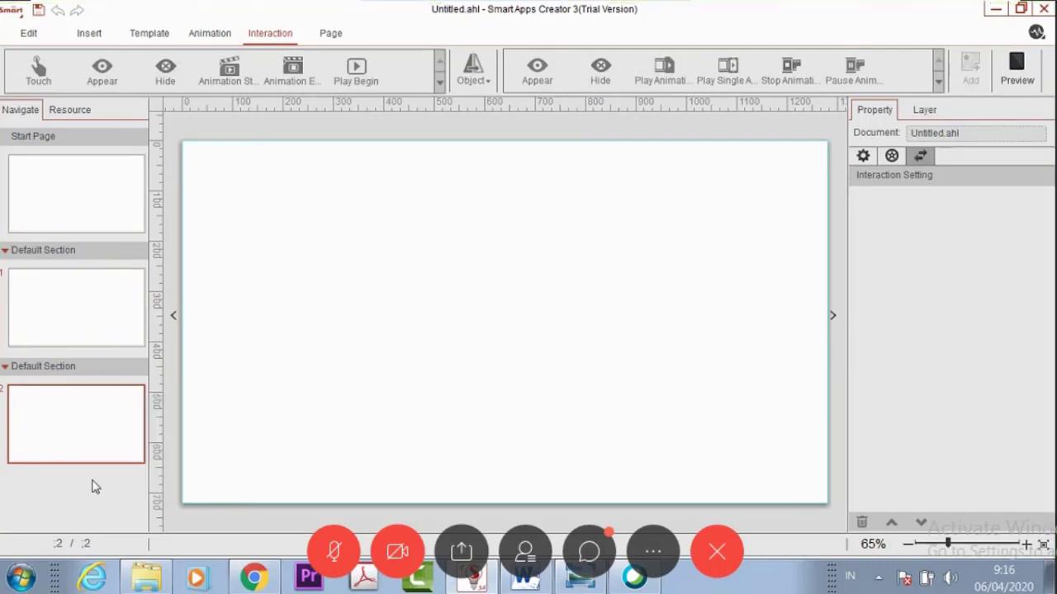
right_click(83, 389)
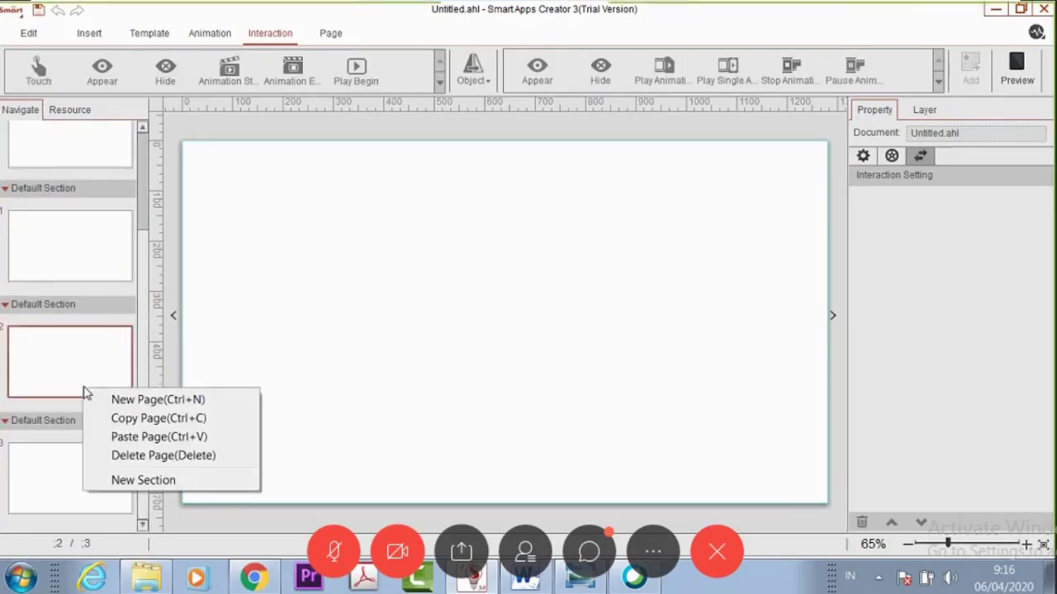
click(160, 481)
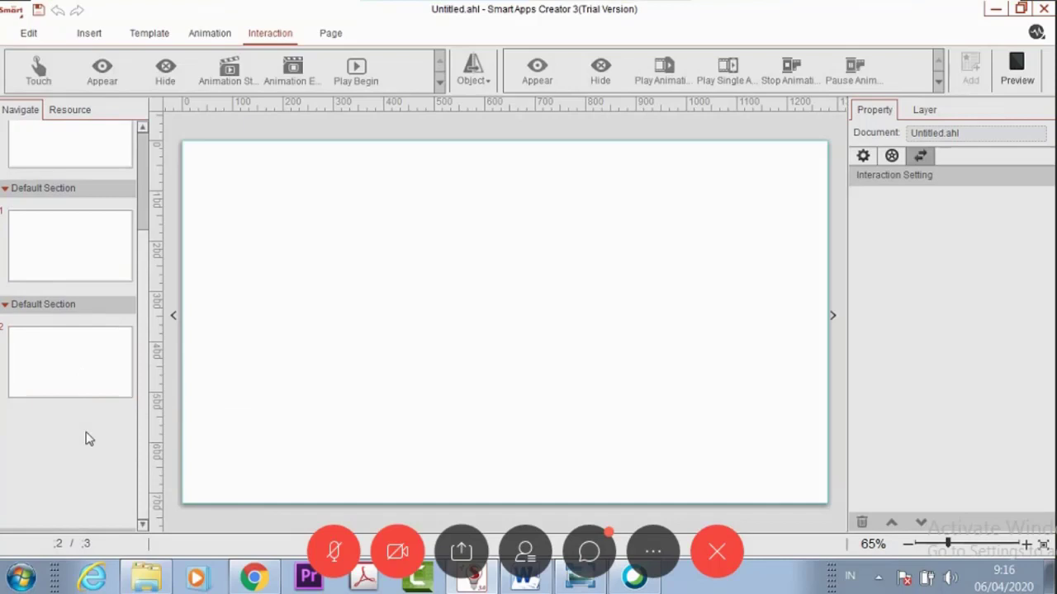
click(72, 456)
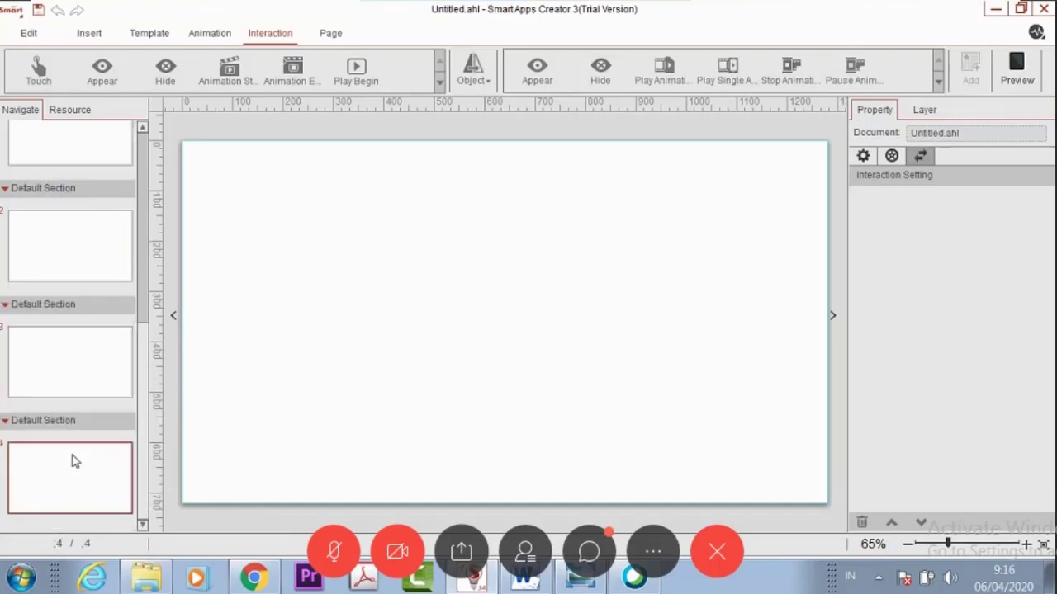
right_click(73, 456)
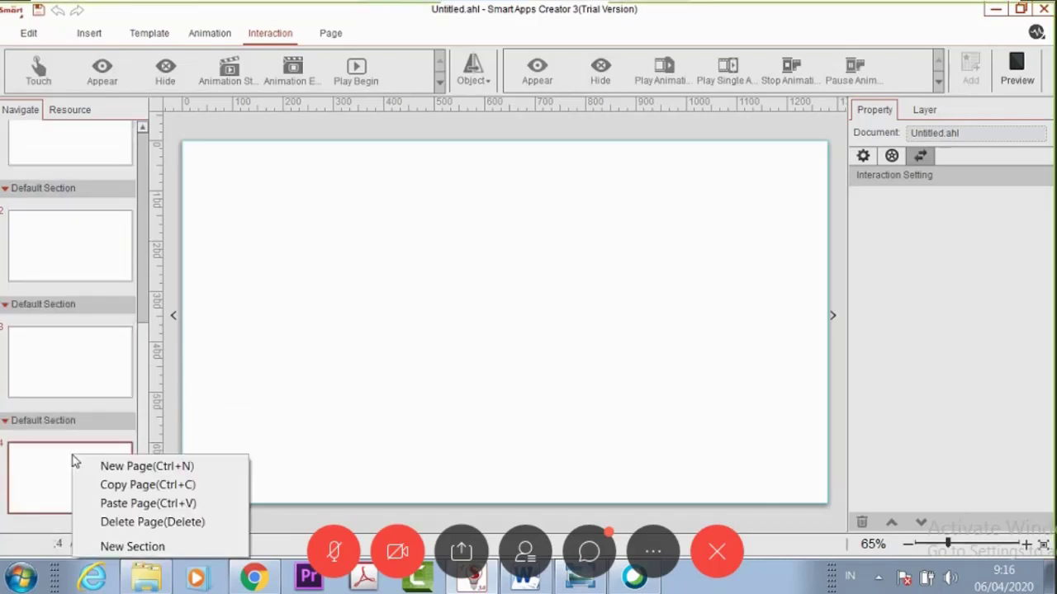
click(133, 547)
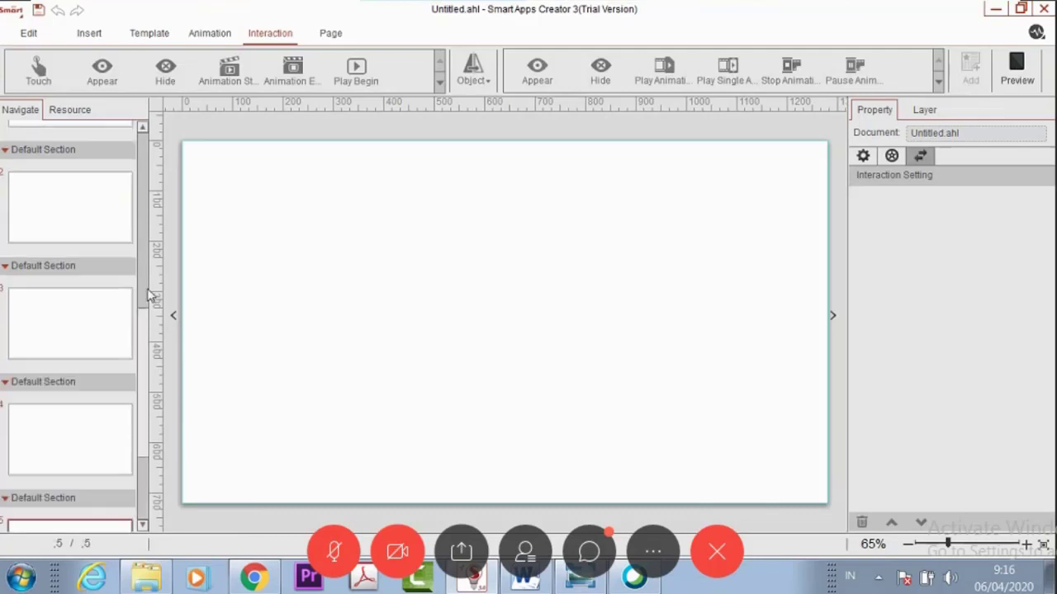
Step: Rename the section holding page 2 as "opening"
scroll(91, 253, up, 2)
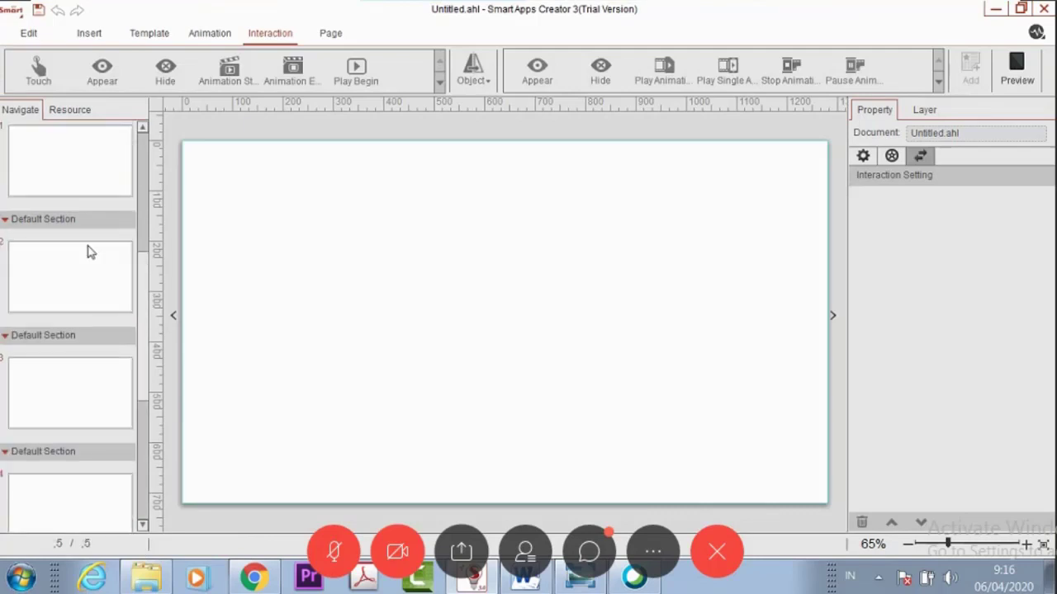
click(87, 222)
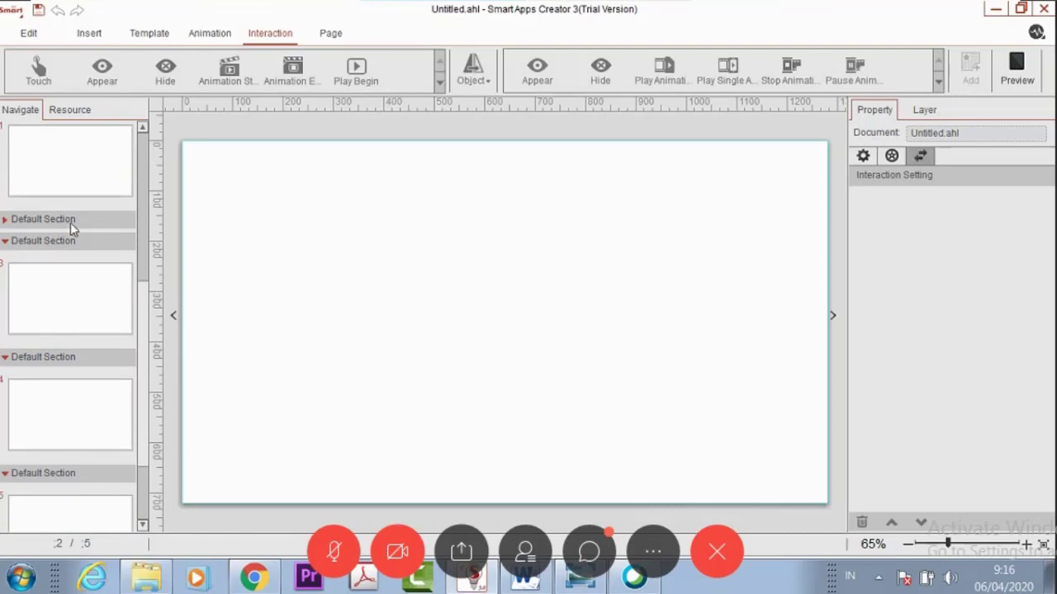
click(70, 222)
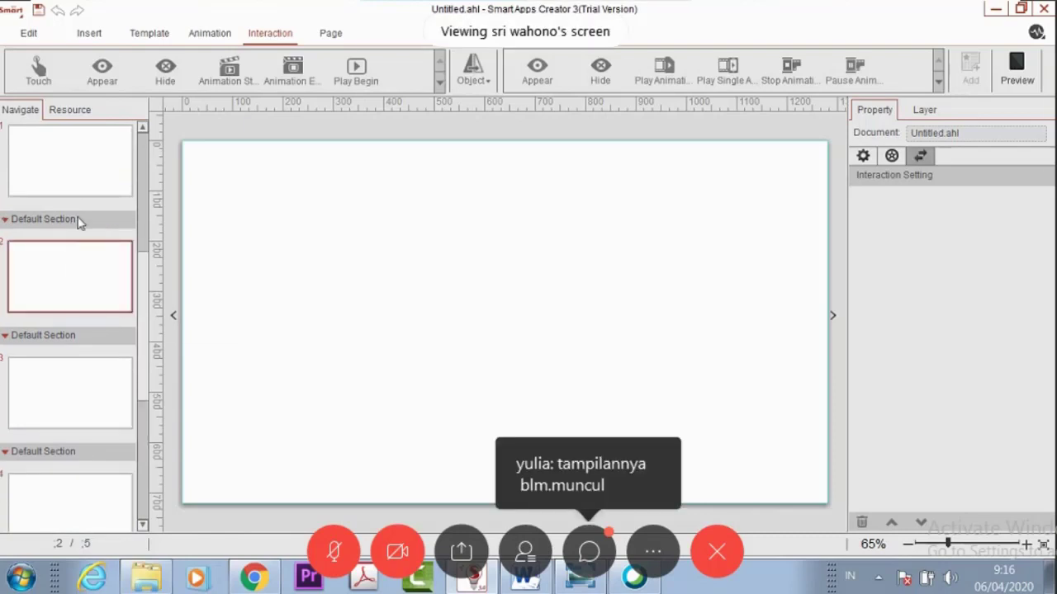
right_click(78, 223)
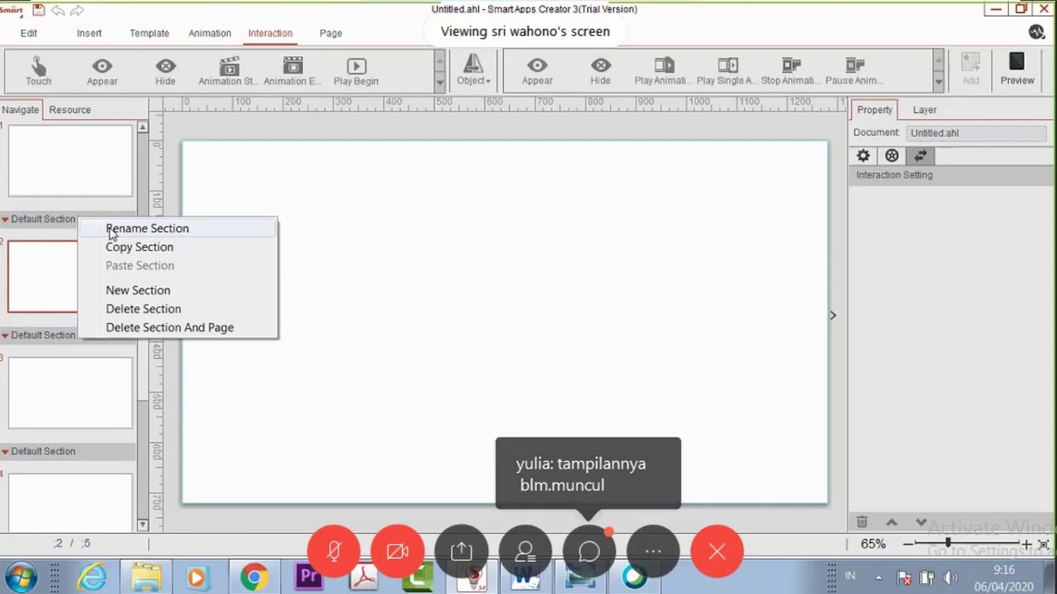
click(116, 230)
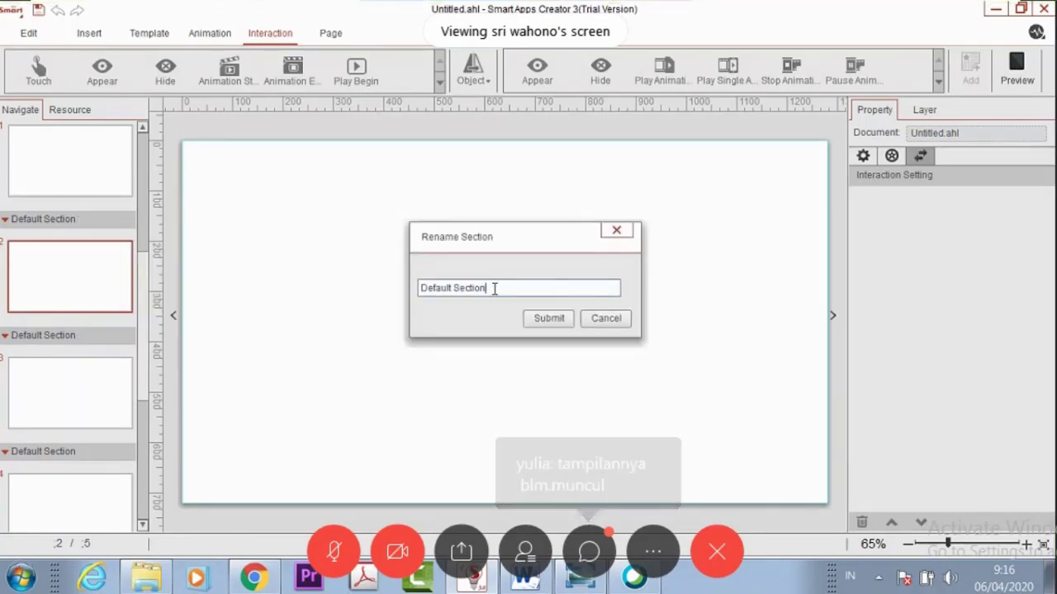
drag(493, 288, 379, 286)
text(opening)
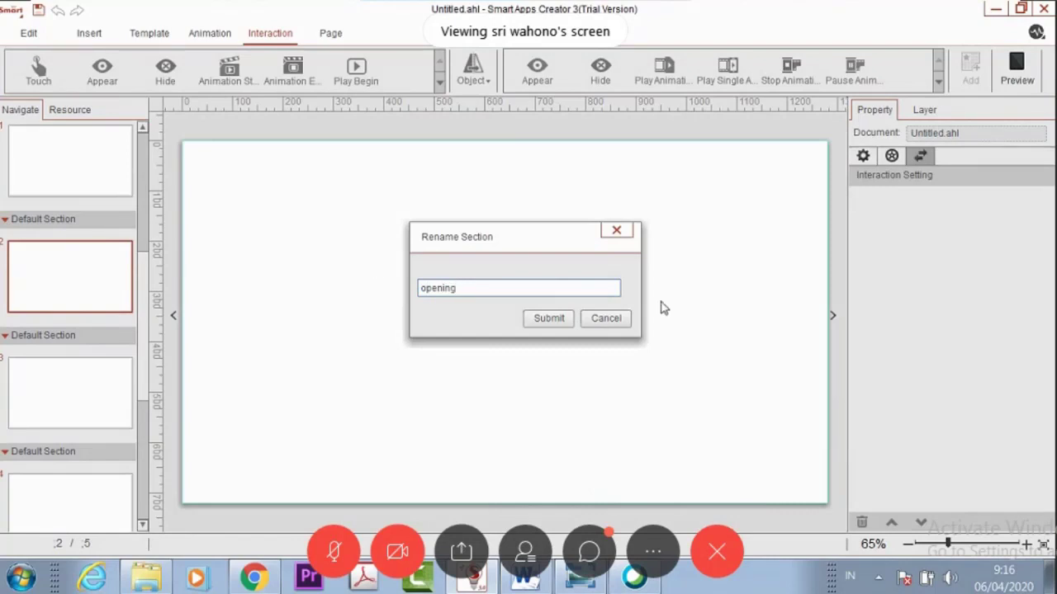
click(549, 318)
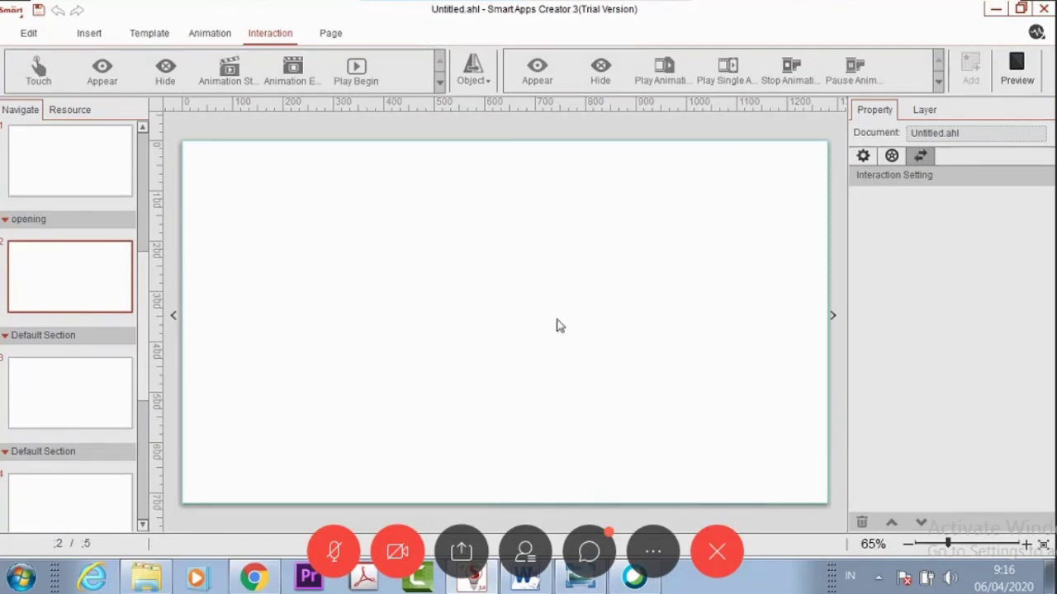
Step: Rename the first section, the one holding page 1, as "opening"
right_click(103, 336)
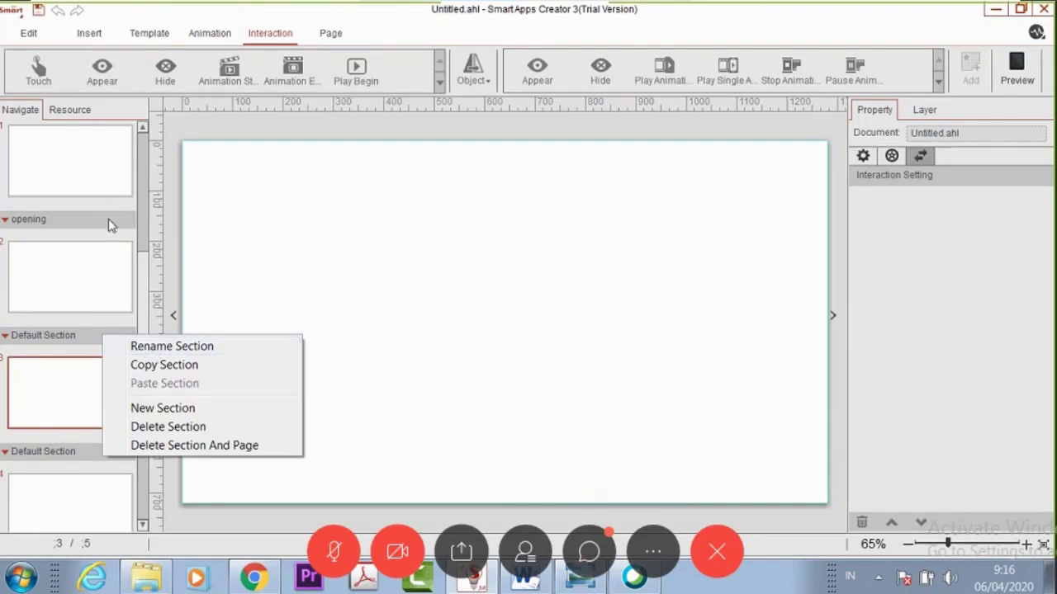
click(145, 266)
scroll(145, 247, up, 1)
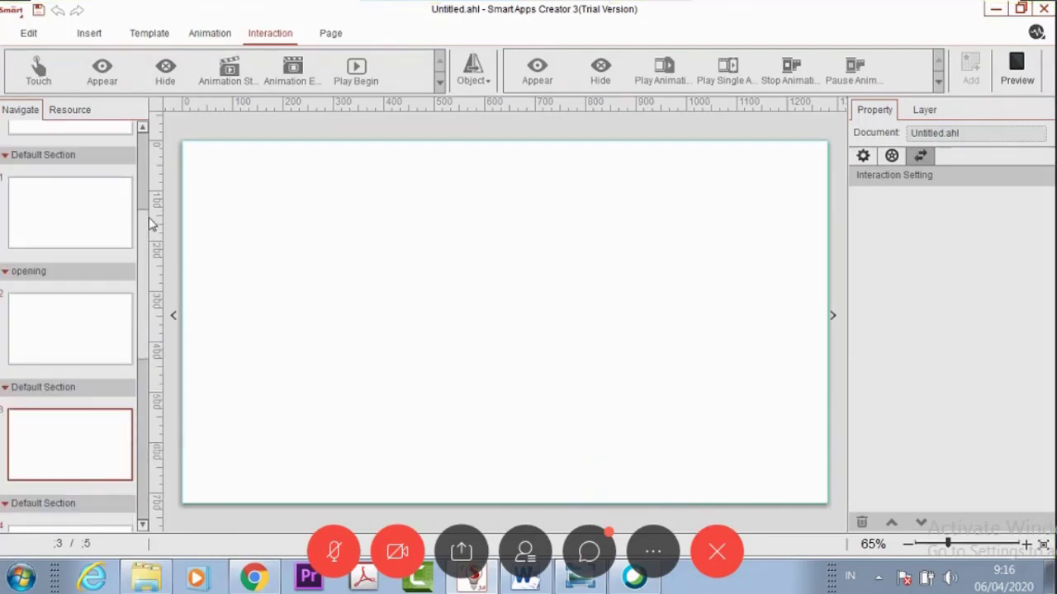
right_click(58, 162)
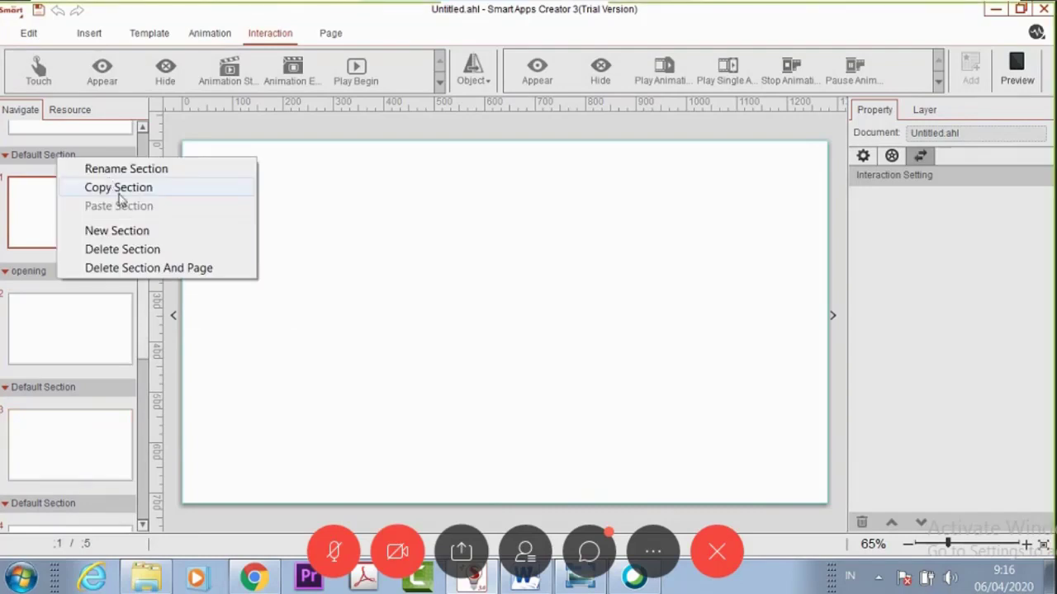
click(133, 169)
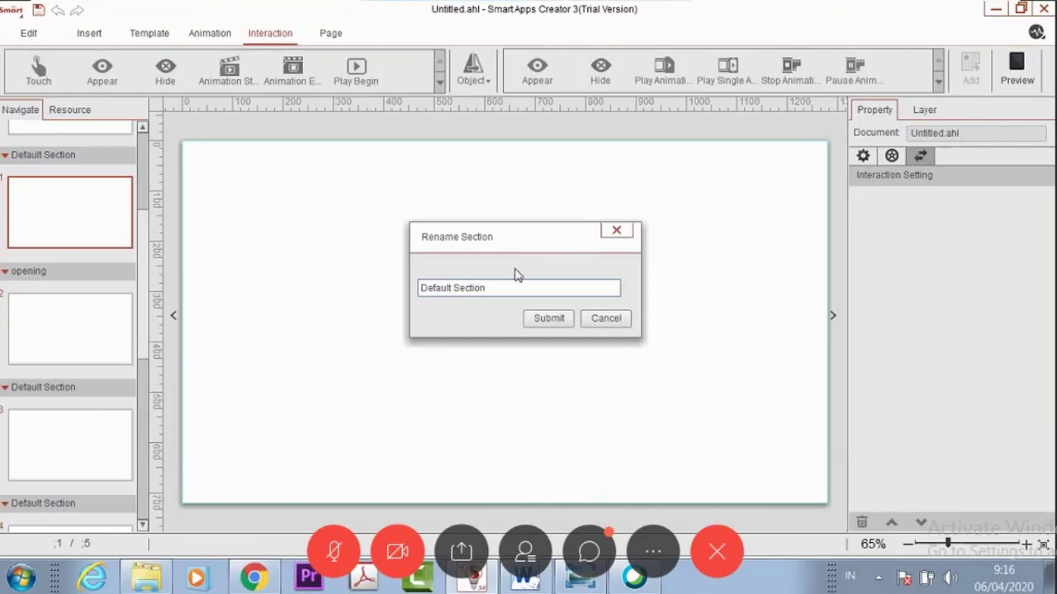
click(490, 295)
key(BackSpace)
key(BackSpace)
key(BackSpace)
key(BackSpace)
key(BackSpace)
key(BackSpace)
key(BackSpace)
key(BackSpace)
key(BackSpace)
key(BackSpace)
key(BackSpace)
key(BackSpace)
key(BackSpace)
key(BackSpace)
key(BackSpace)
text(opening)
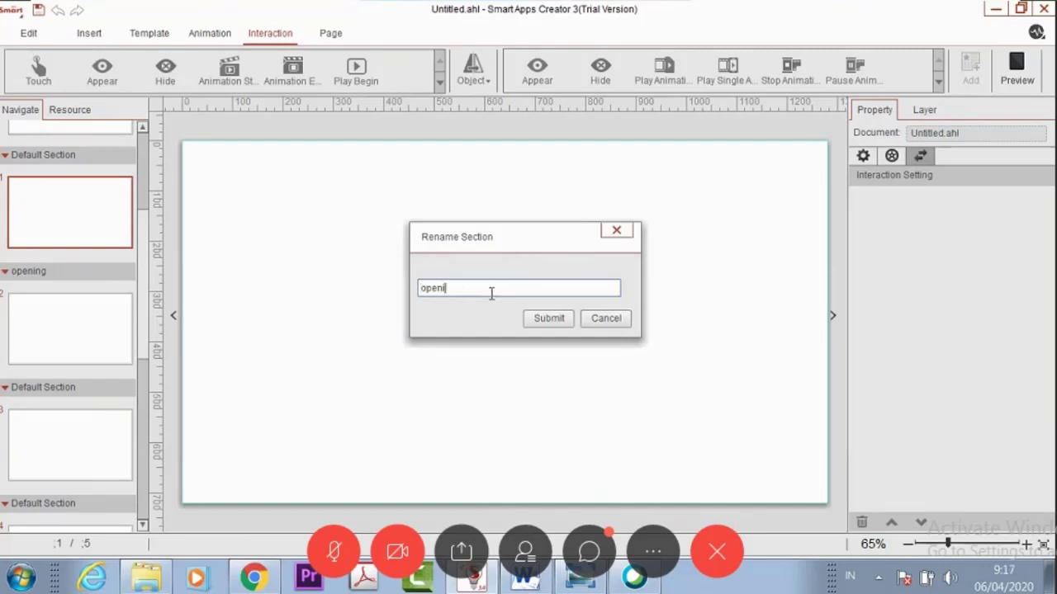
click(545, 318)
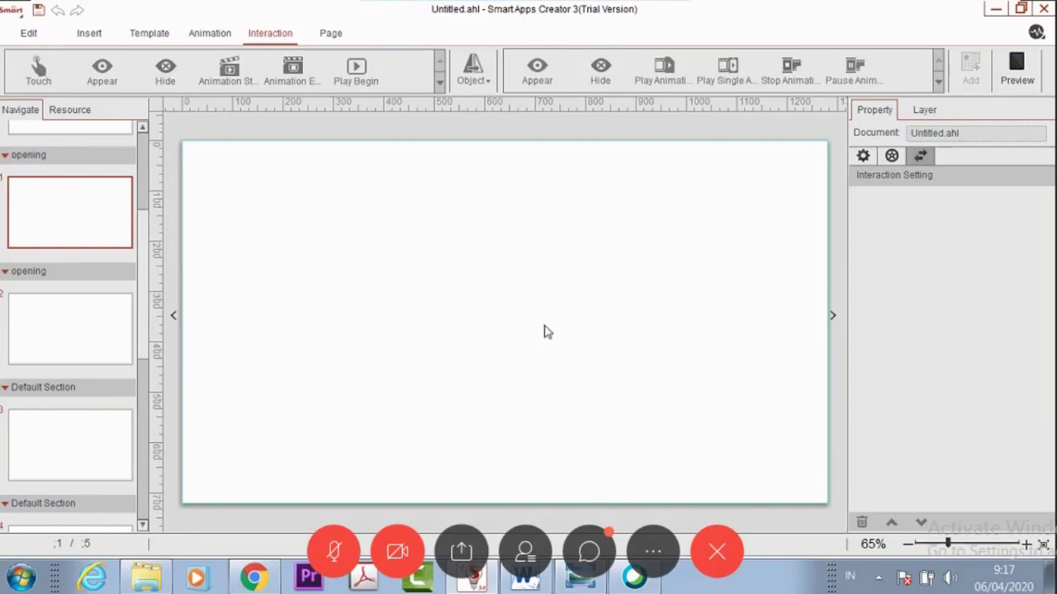
Step: Rename the second section, the one holding page 2, as "home"
right_click(51, 274)
click(134, 285)
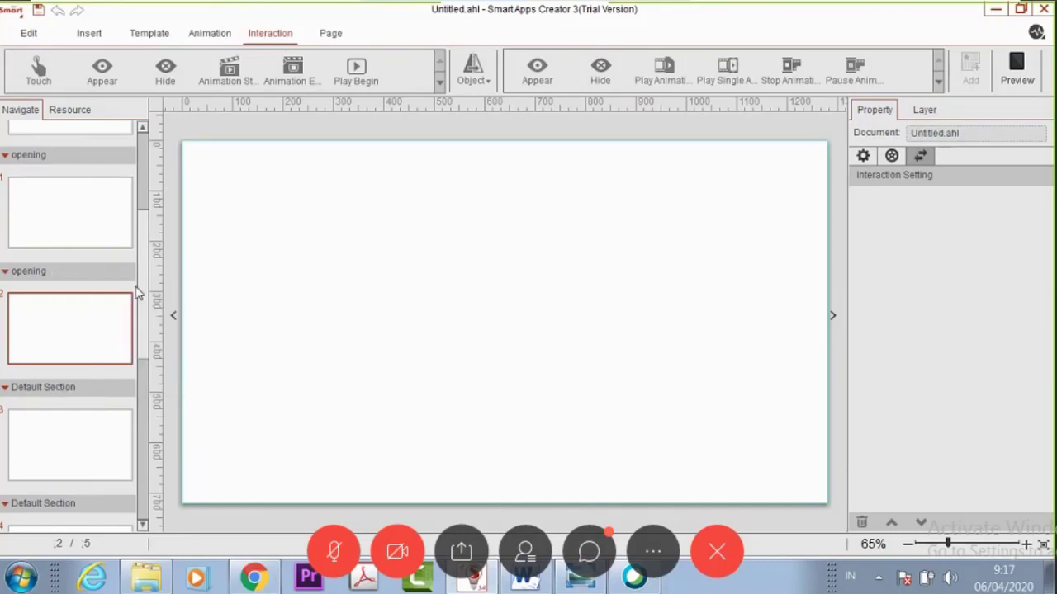
drag(476, 291, 415, 294)
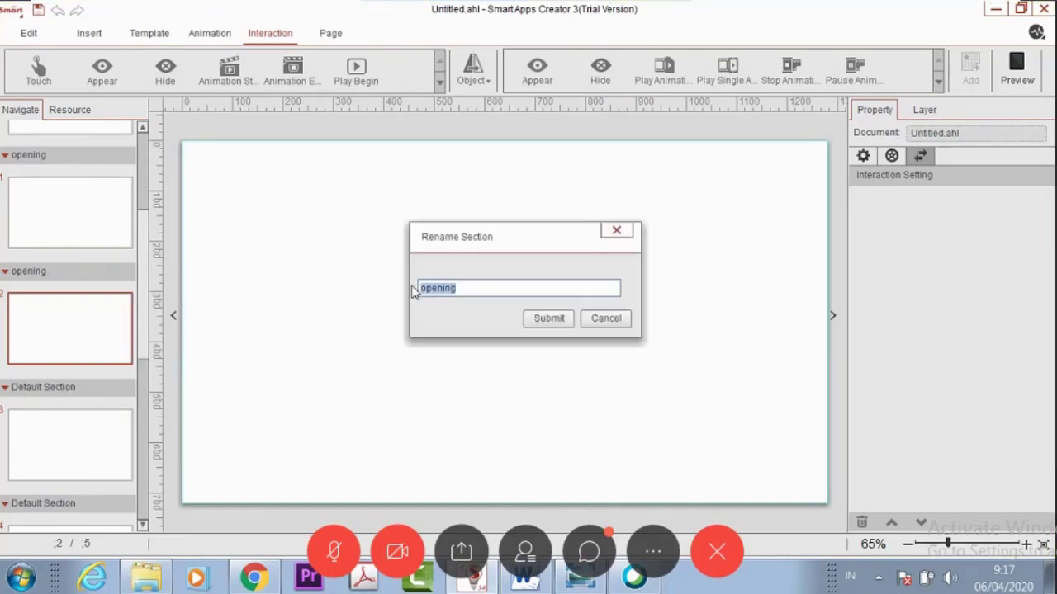
text(home)
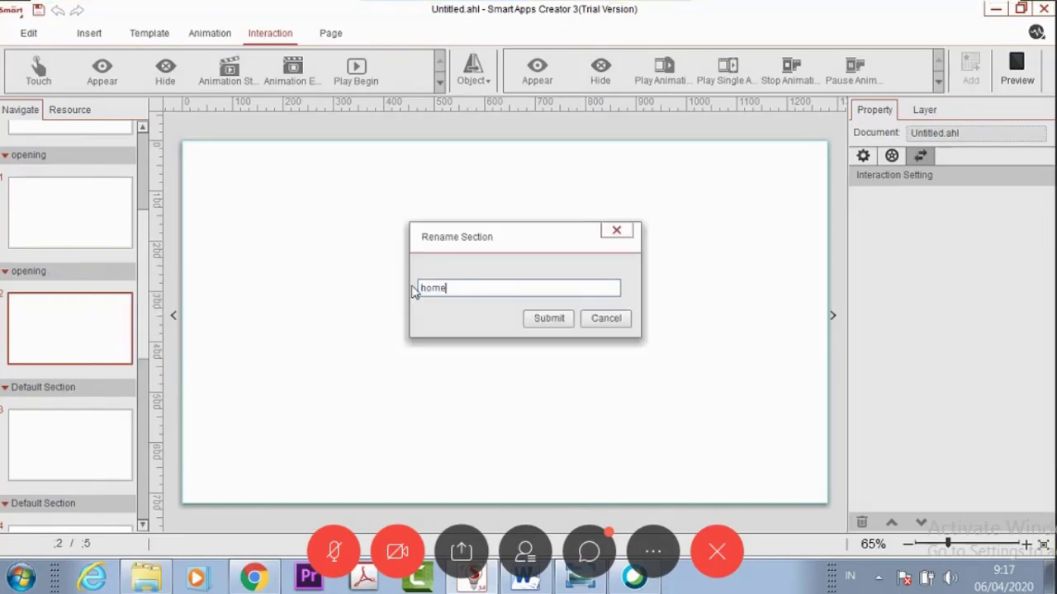
click(545, 321)
Step: Rename the third section, the one holding page 3, as "konten"
click(93, 395)
right_click(94, 393)
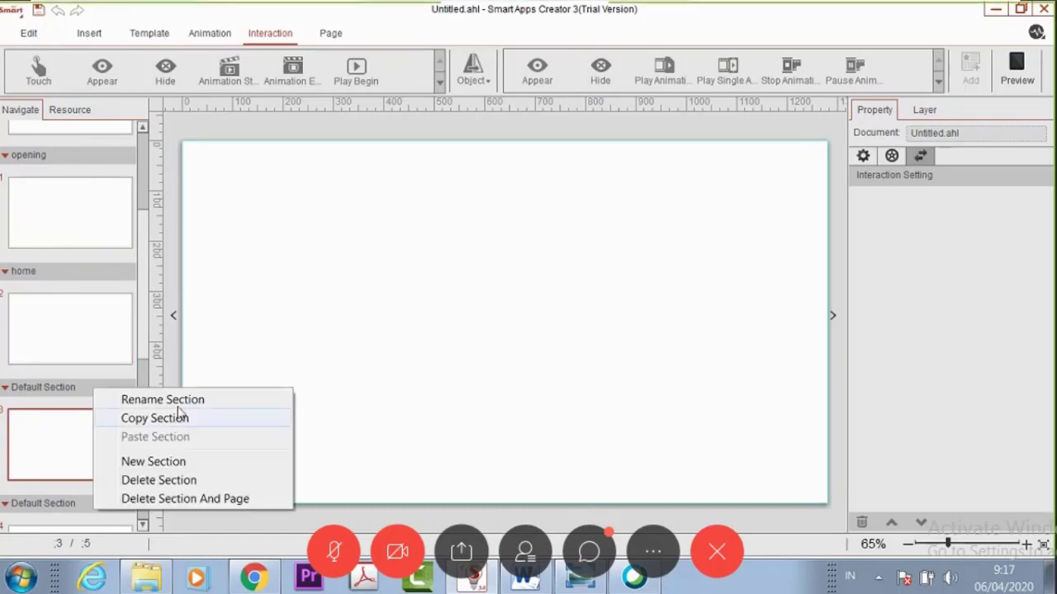
click(196, 409)
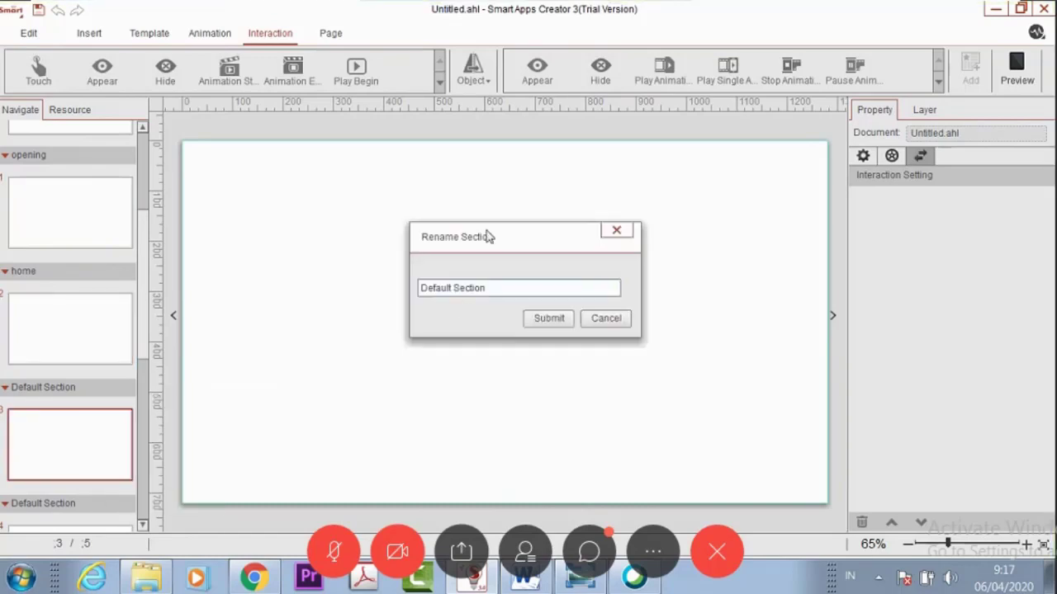
triple_click(499, 290)
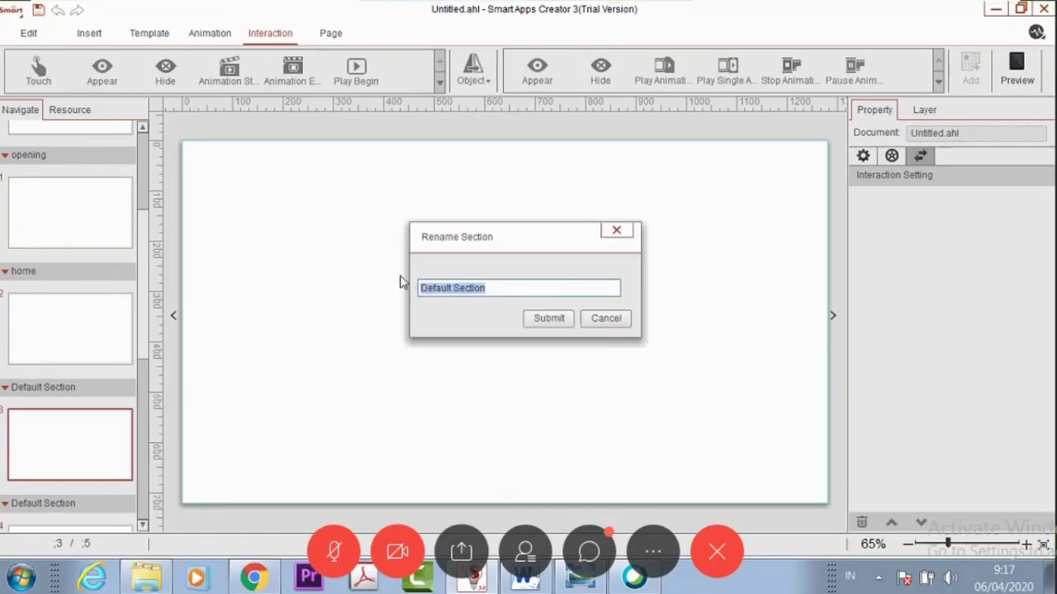
text(konten)
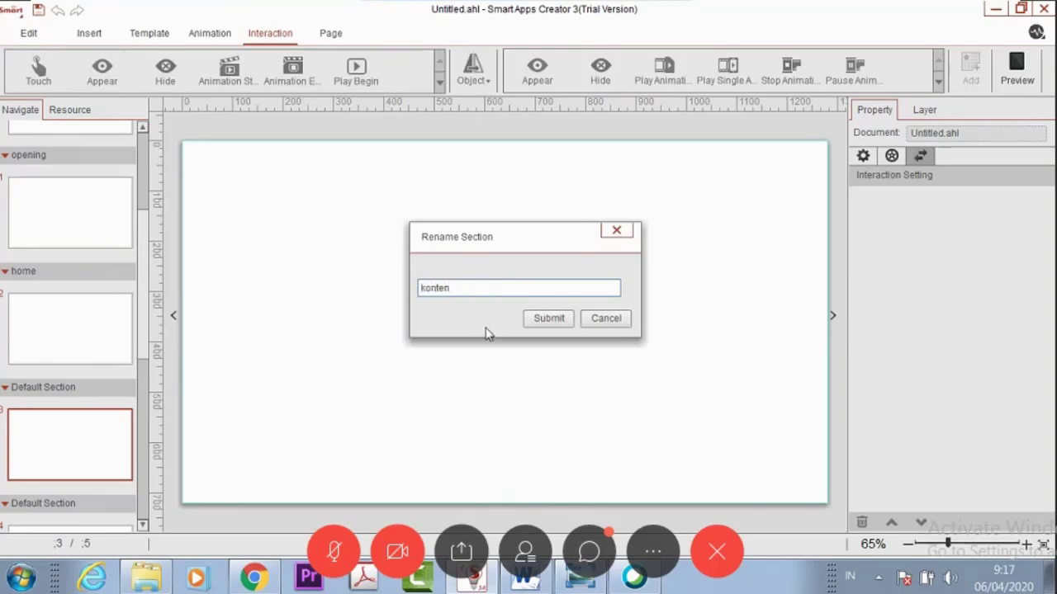
click(535, 320)
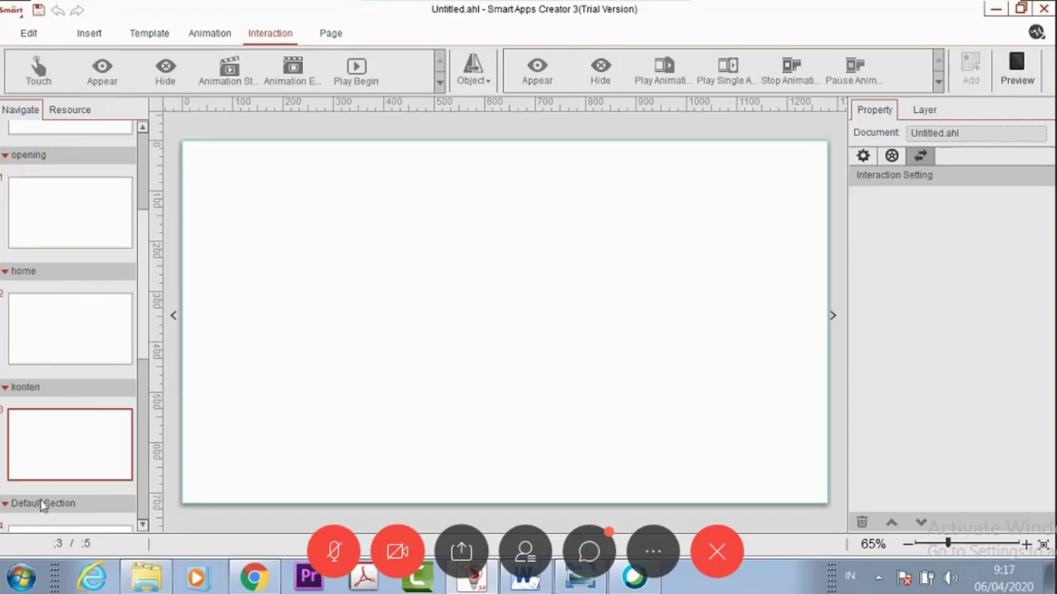
Step: Rename the fourth section, the one holding page 4, as "evalausi"
right_click(74, 503)
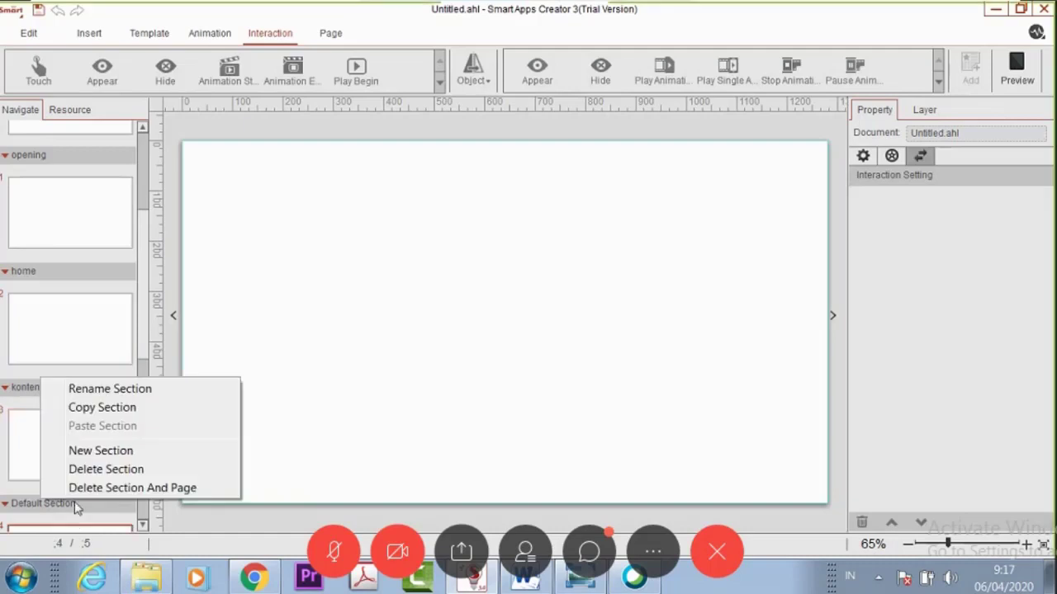
click(111, 389)
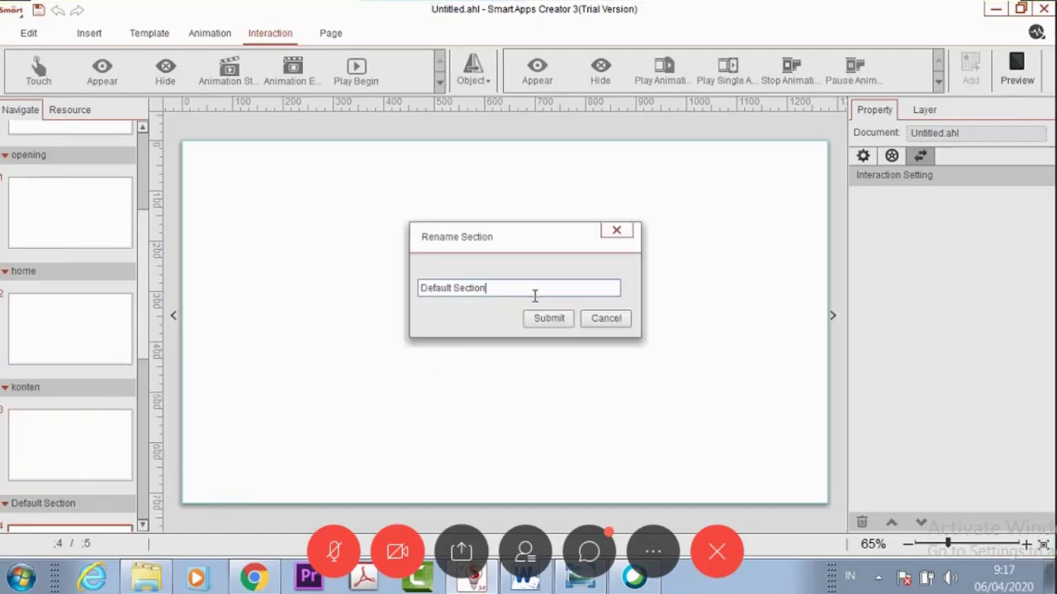
drag(537, 295, 385, 283)
text(evalausi)
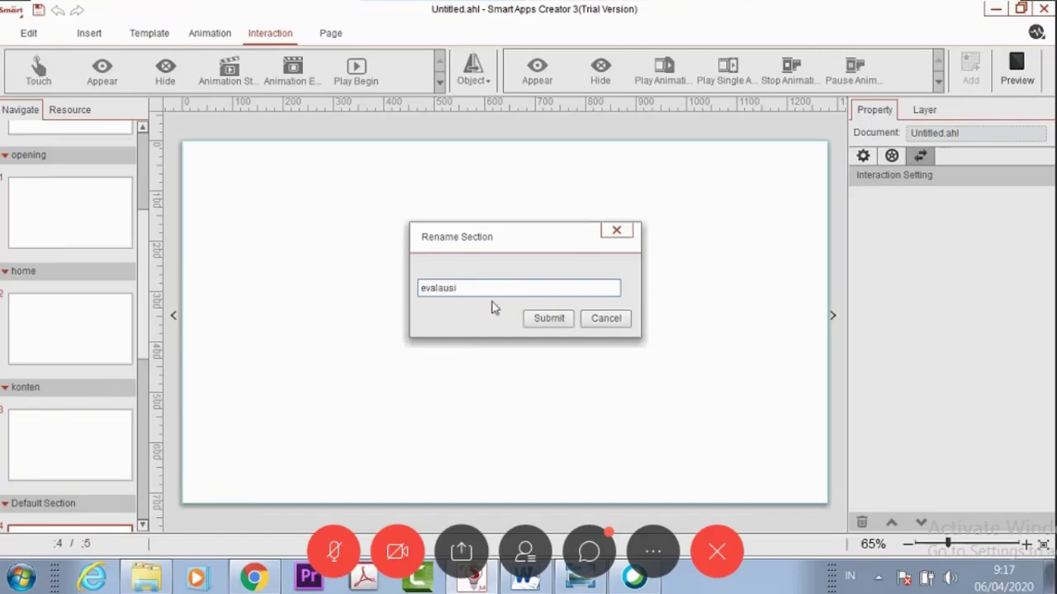
click(547, 318)
Step: Rename the fifth section, the one holding page 5, as "developer"
drag(146, 344, 116, 468)
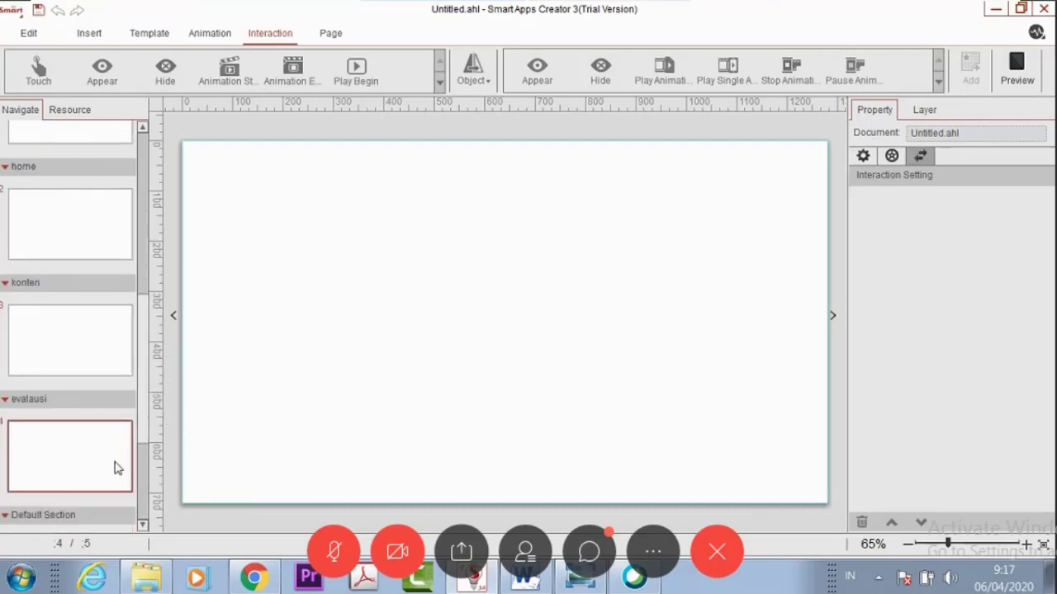
click(66, 520)
right_click(68, 523)
click(126, 408)
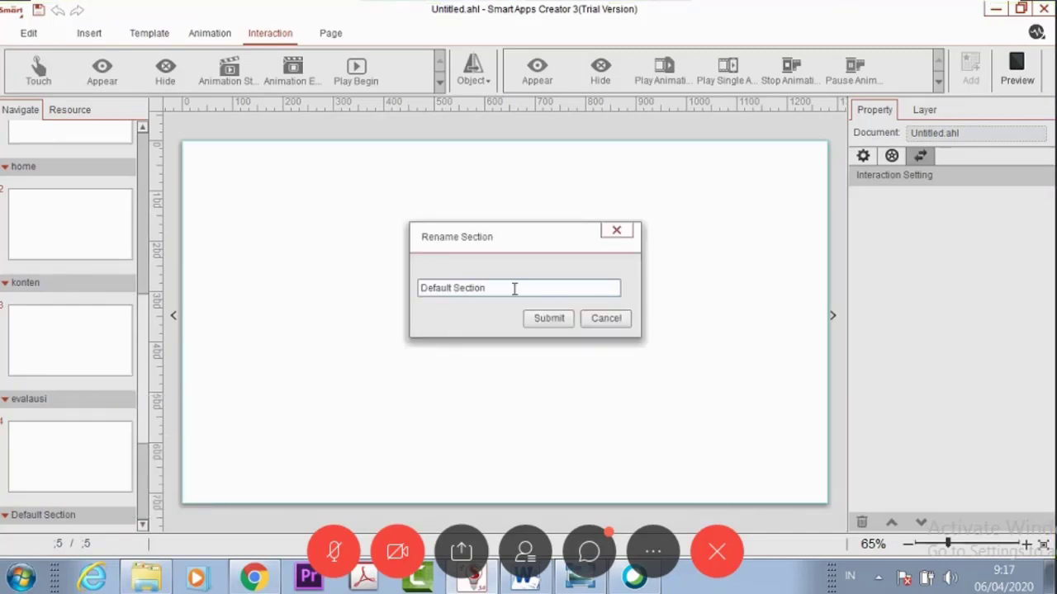
drag(514, 288, 413, 307)
text(developer)
click(537, 322)
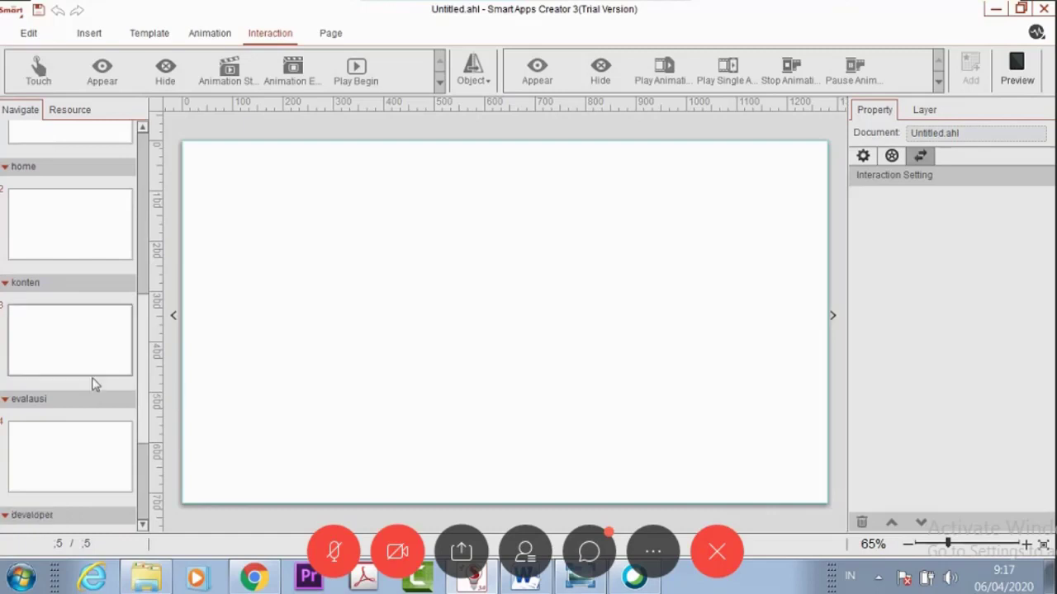
Step: Insert the image PEMANDANGAN4.jpg from the background folder on the opening section's page 1
scroll(124, 220, up, 3)
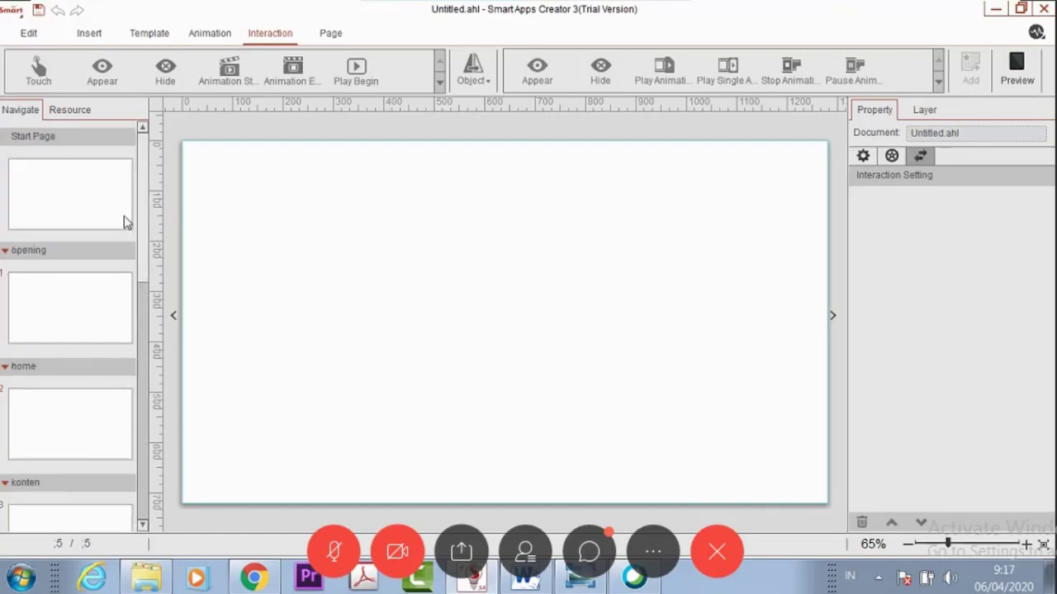
click(103, 299)
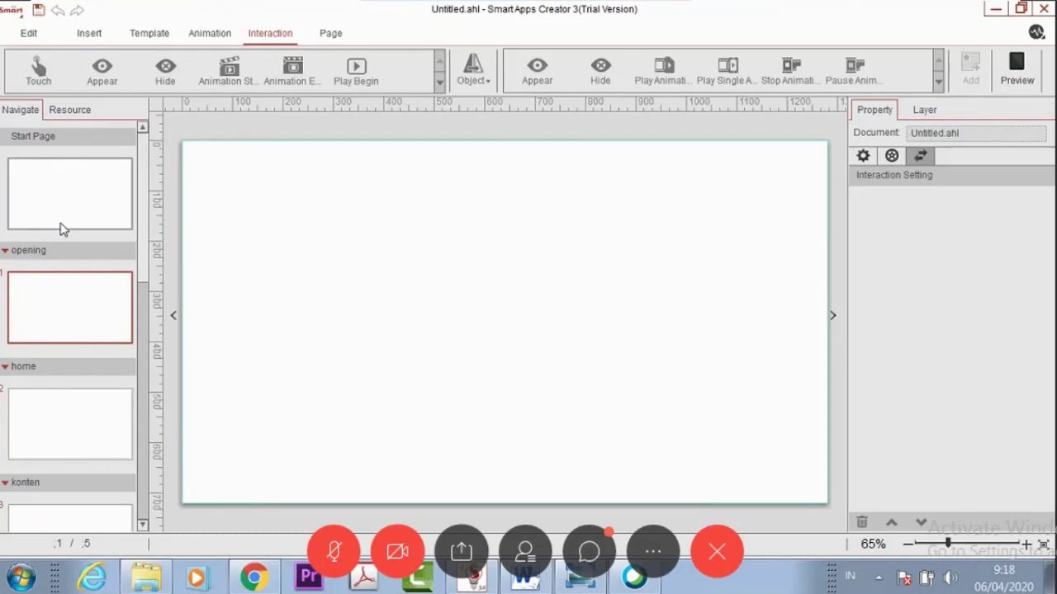
click(92, 38)
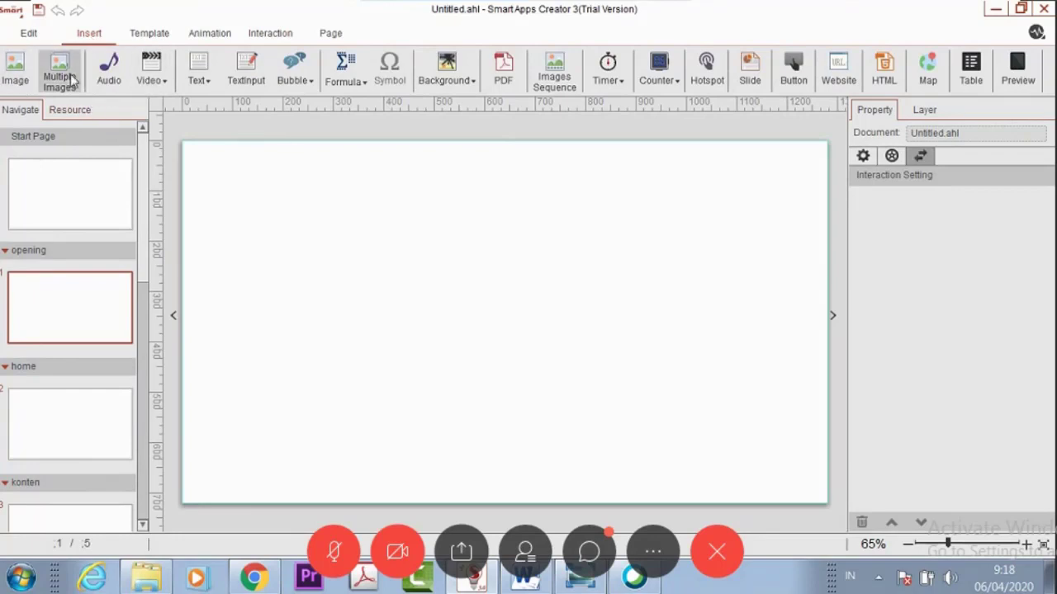
click(14, 81)
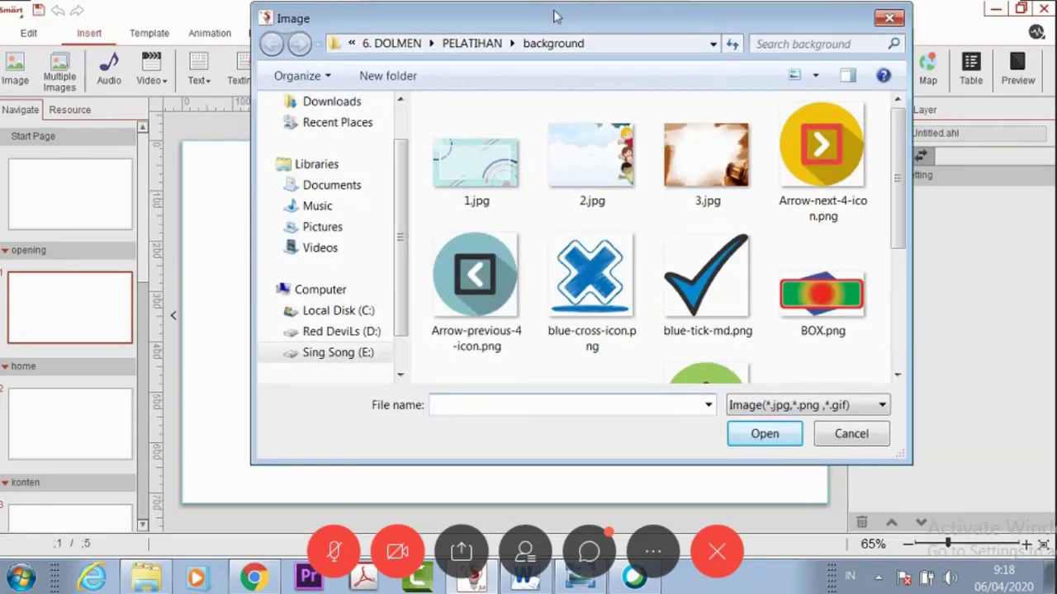
drag(466, 38, 233, 53)
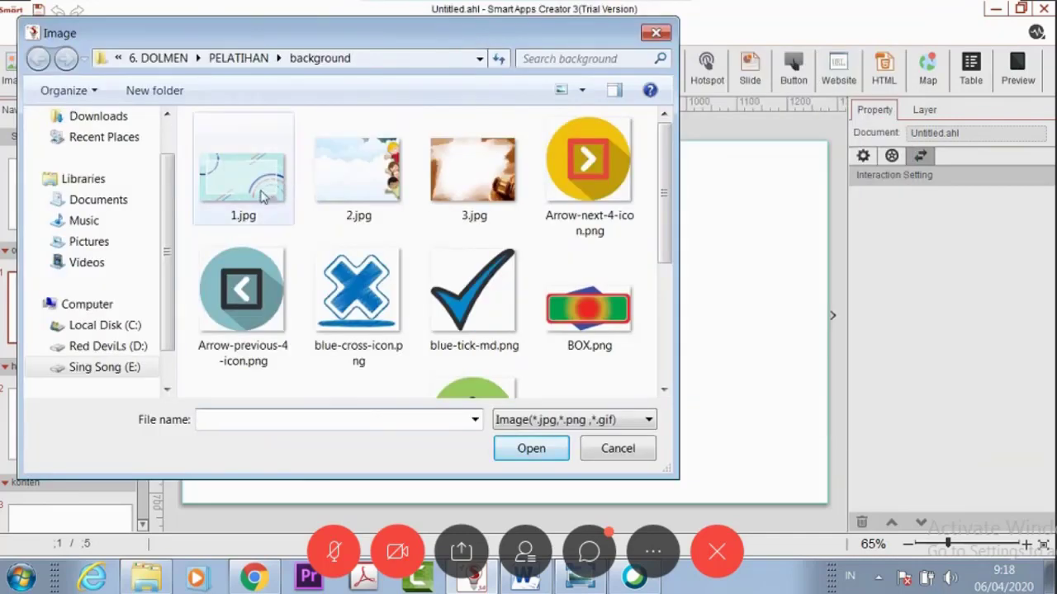
drag(667, 207, 678, 300)
click(242, 334)
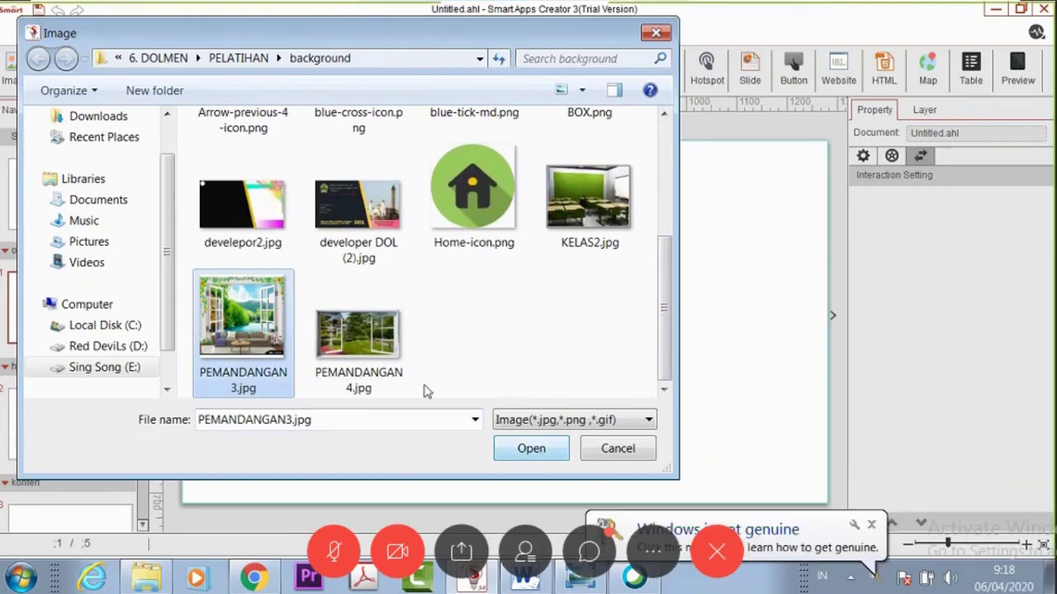
click(363, 355)
click(517, 455)
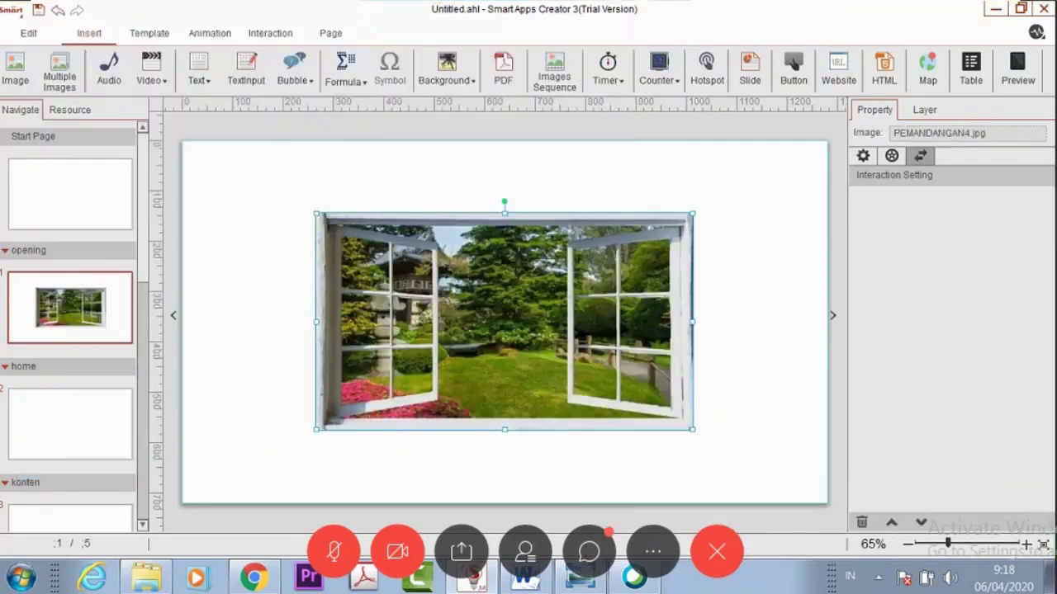
Step: Align the window image with the page's upper-left corner and enlarge it to cover the whole opening page
drag(505, 321, 377, 252)
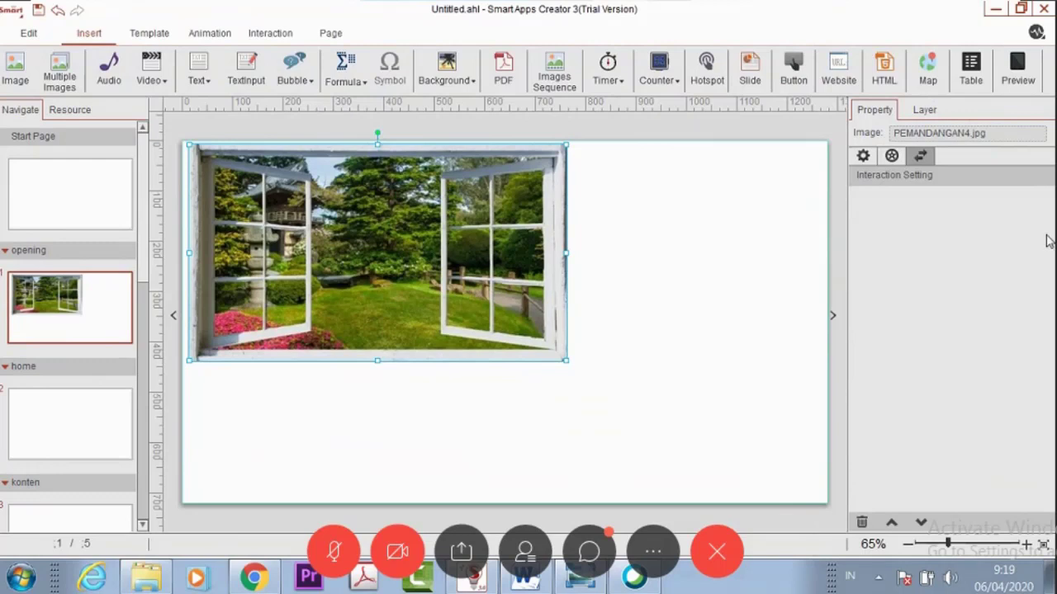
drag(304, 279, 298, 279)
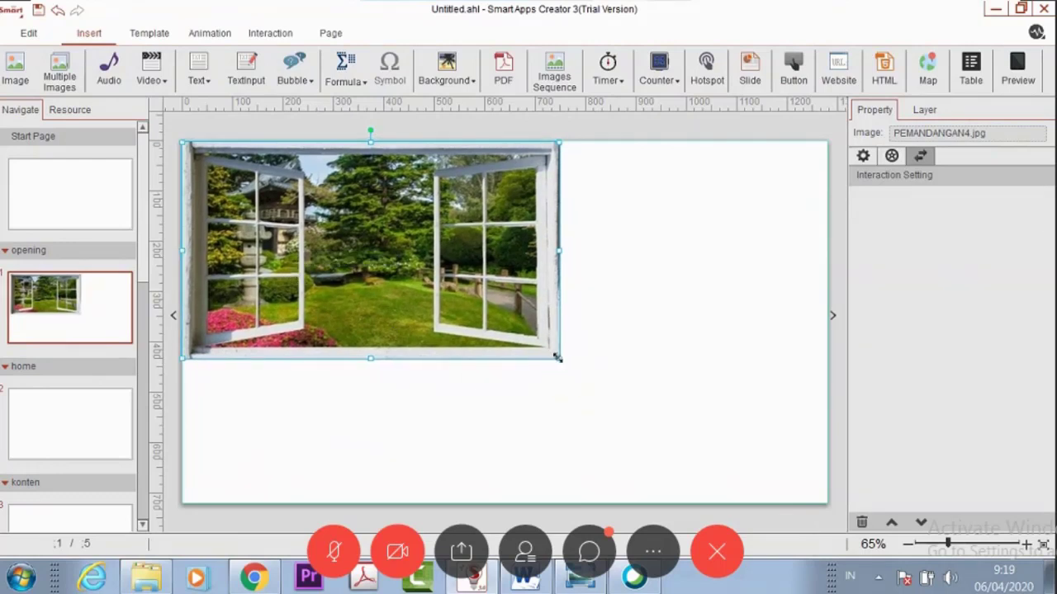
drag(558, 357, 826, 484)
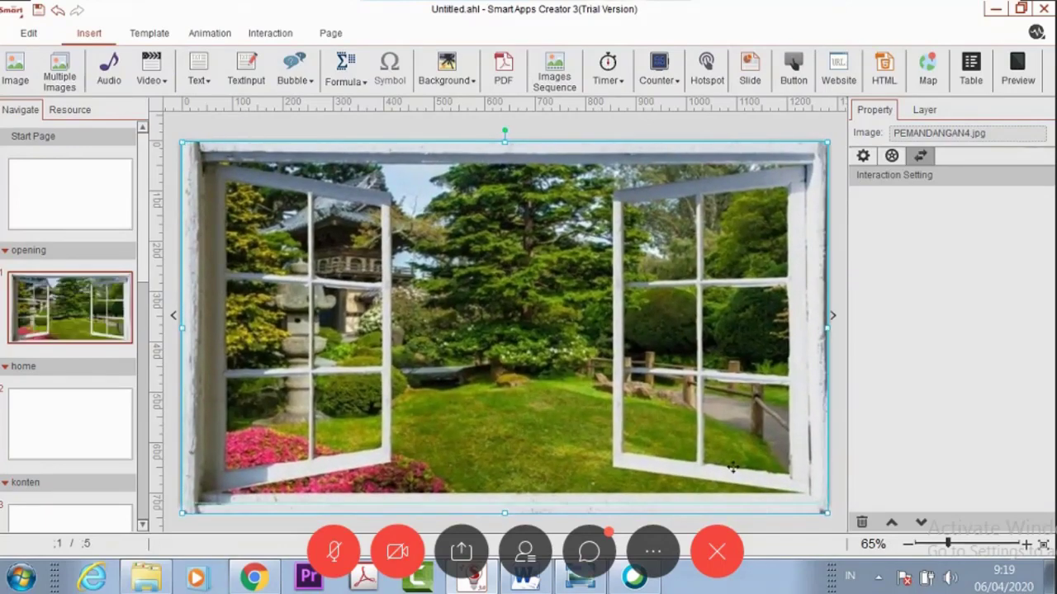
Step: Insert the image KELAS2.jpg on the home section's page 2 and stretch it to fill the whole page
click(51, 442)
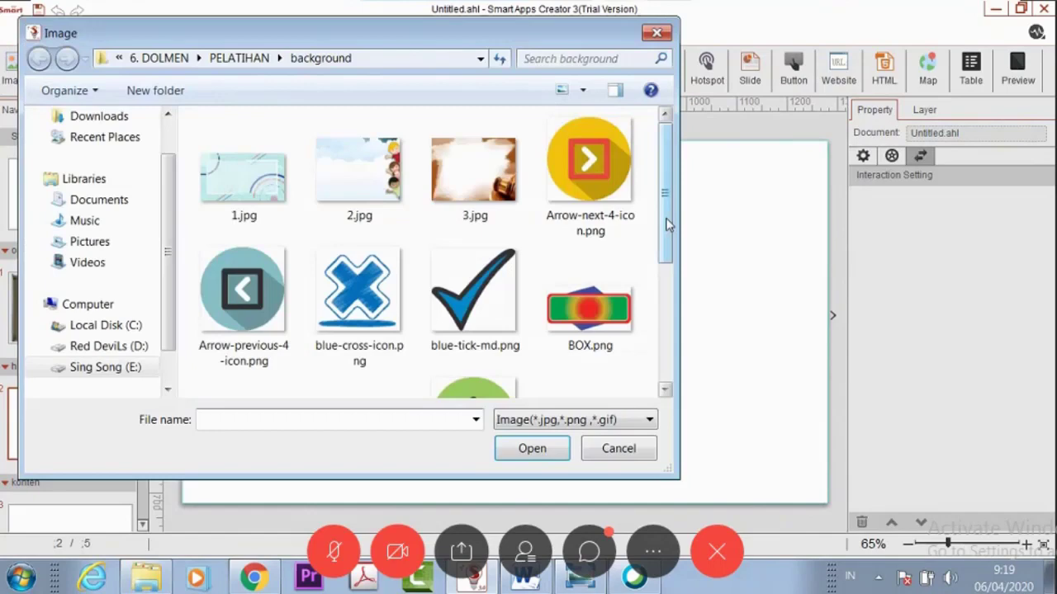
scroll(474, 231, down, 3)
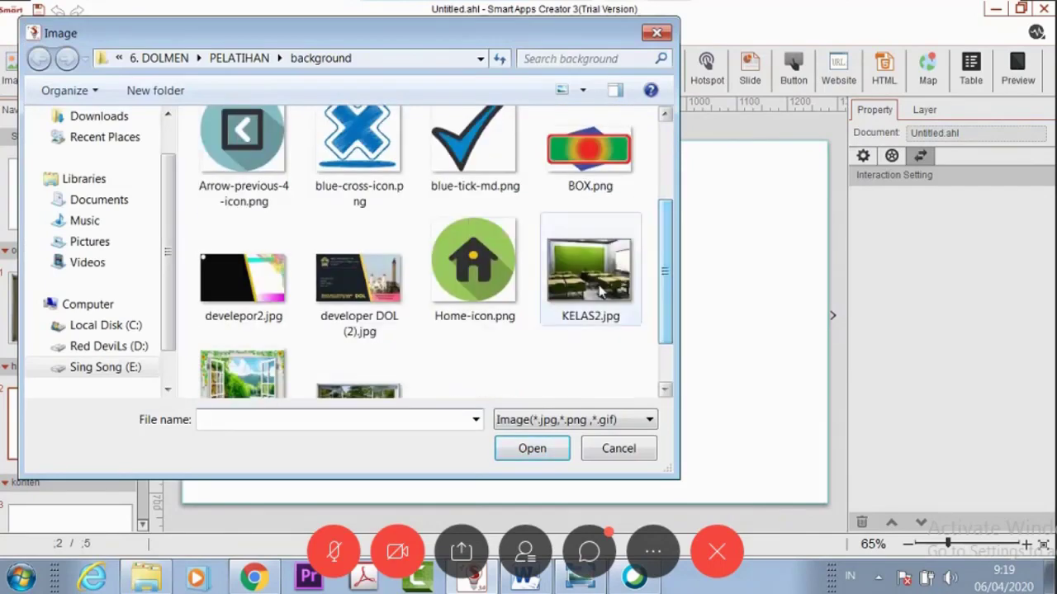
click(596, 285)
click(555, 446)
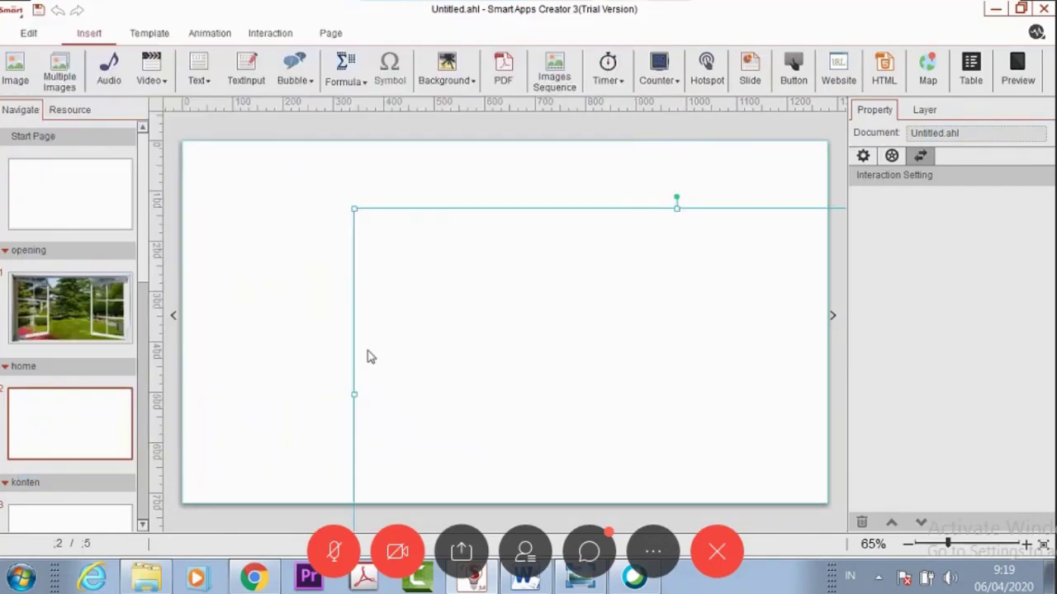
drag(405, 321, 279, 267)
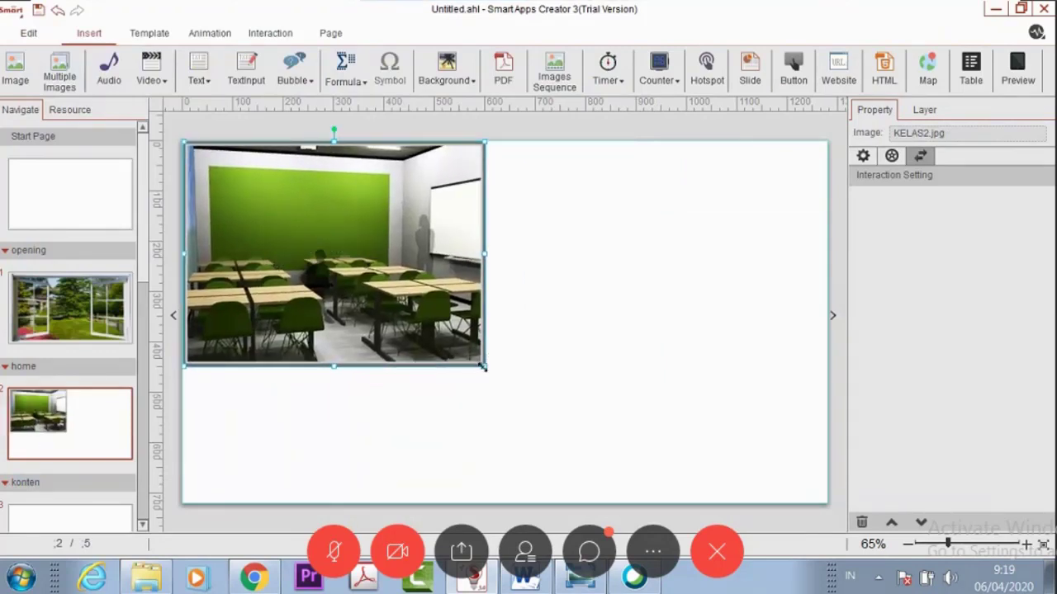
drag(483, 372, 660, 437)
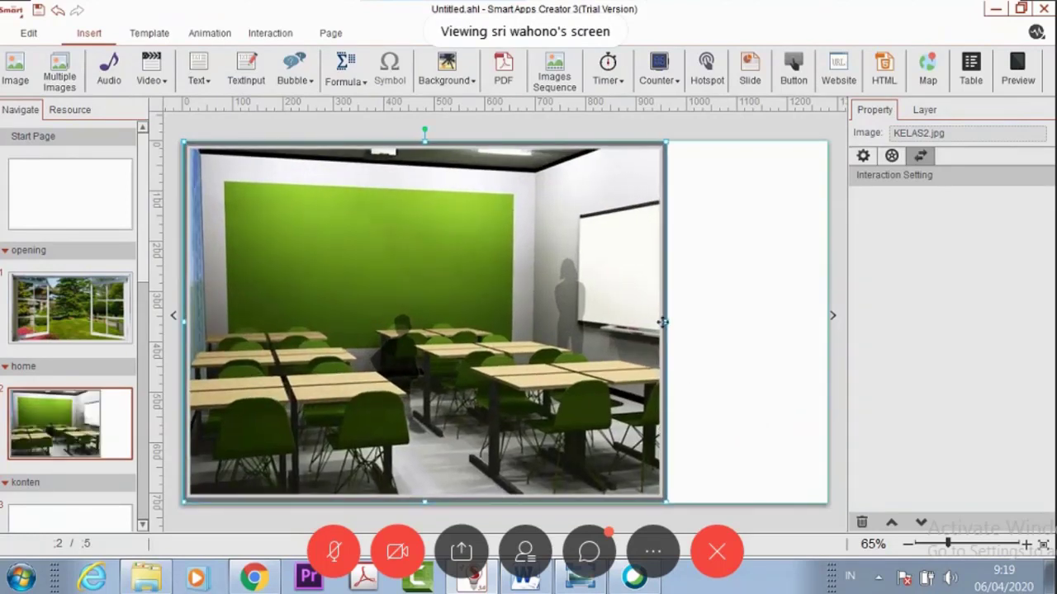
drag(663, 322, 825, 322)
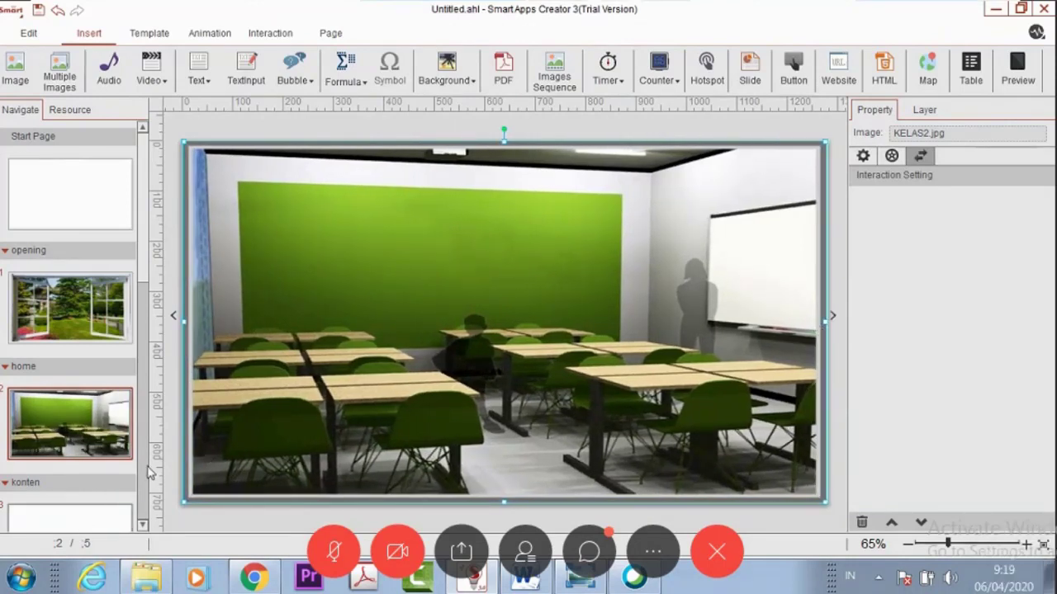
Step: Insert the image 1.jpg on the konten section's page 3 and enlarge it to fill the page
click(70, 516)
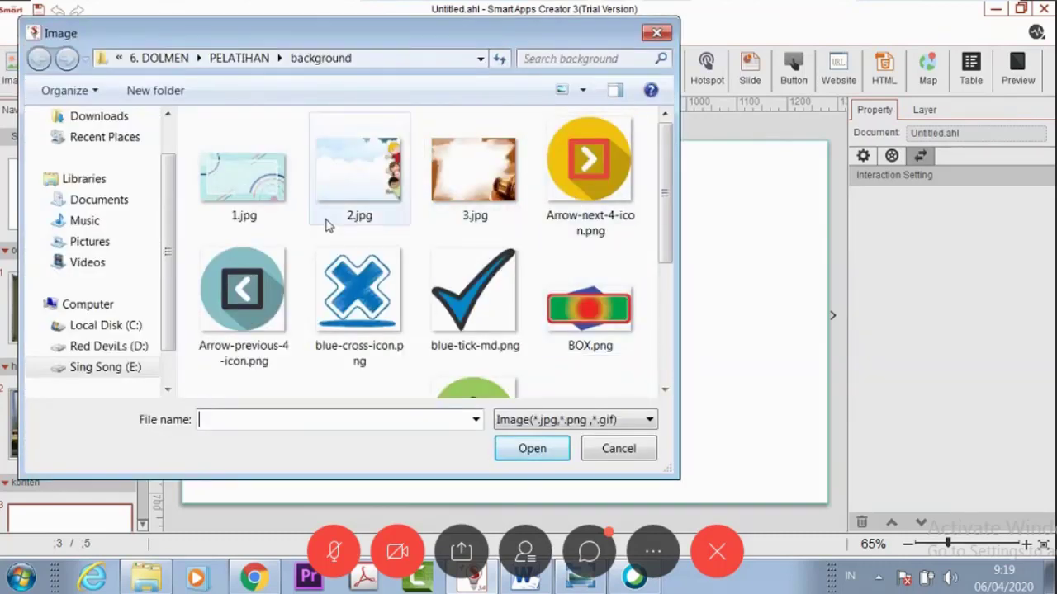
click(277, 197)
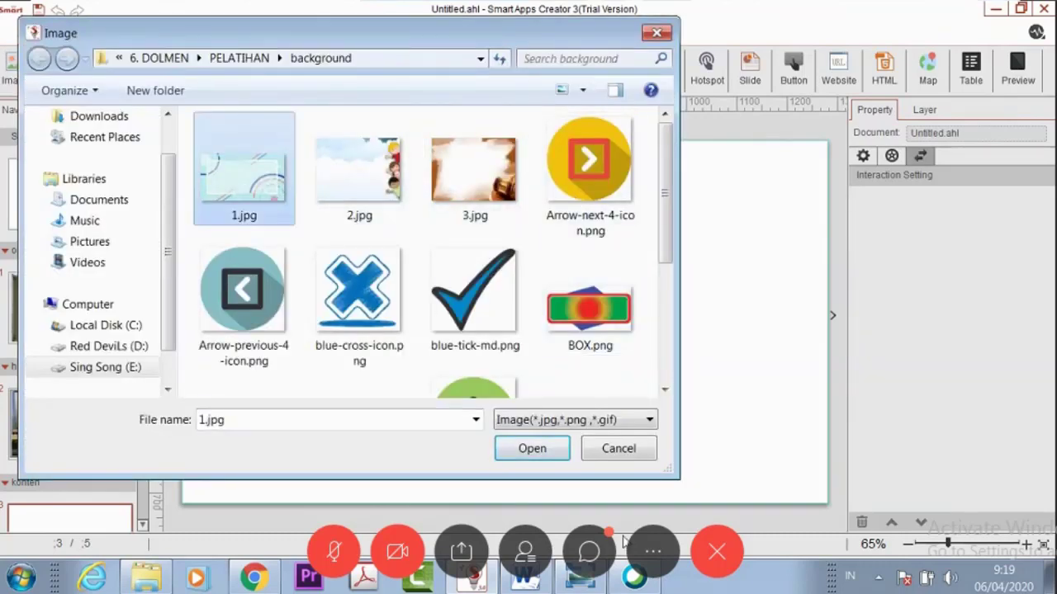
click(556, 449)
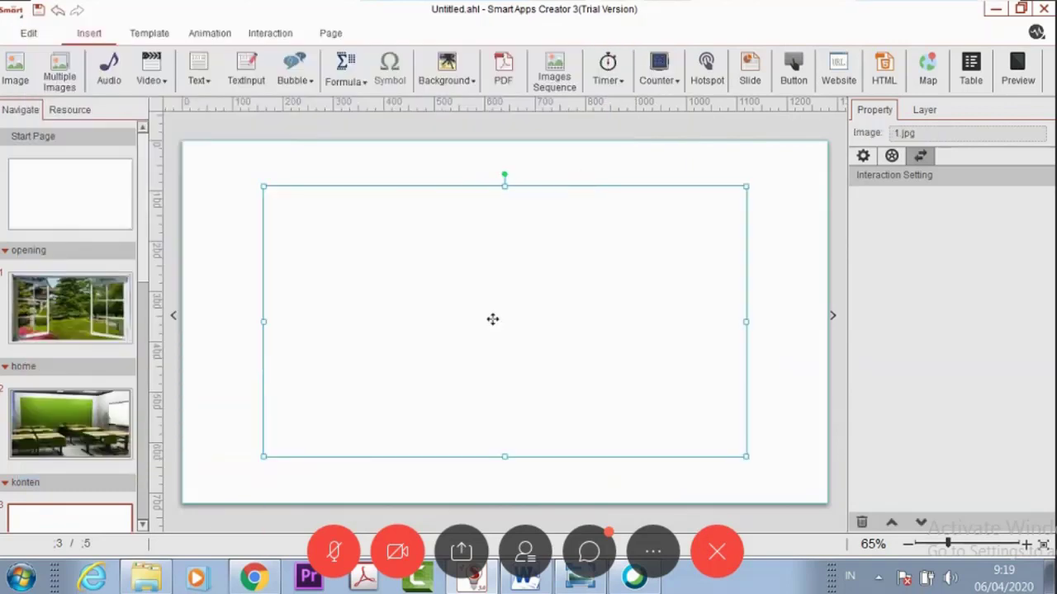
drag(493, 319, 414, 277)
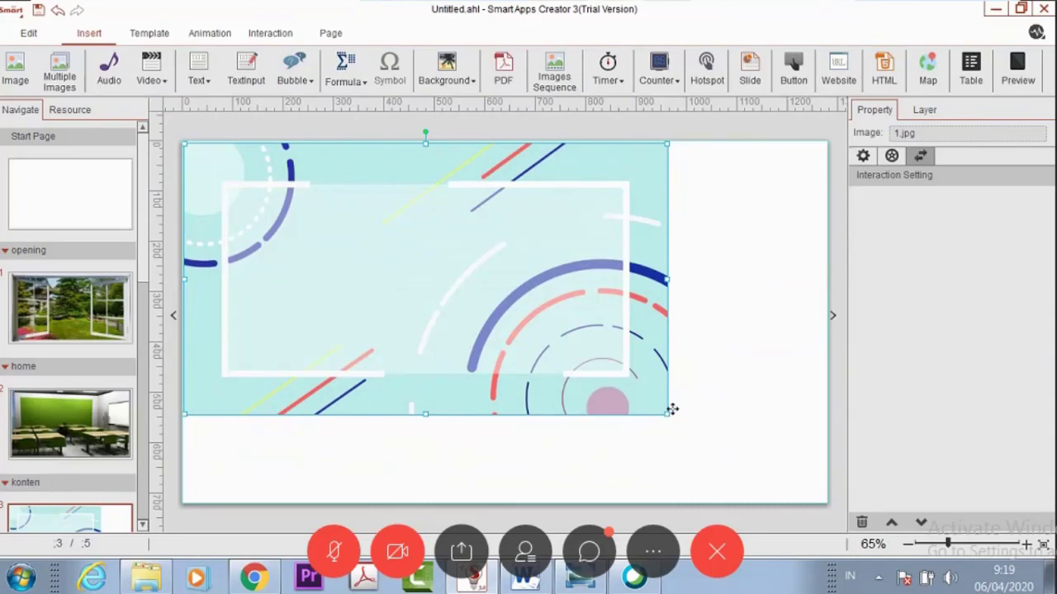
drag(667, 413, 820, 462)
Step: Insert the image 2.jpg on page 4, align it with the page's upper-left corner and enlarge it to about 949 by 711 px
scroll(82, 503, down, 3)
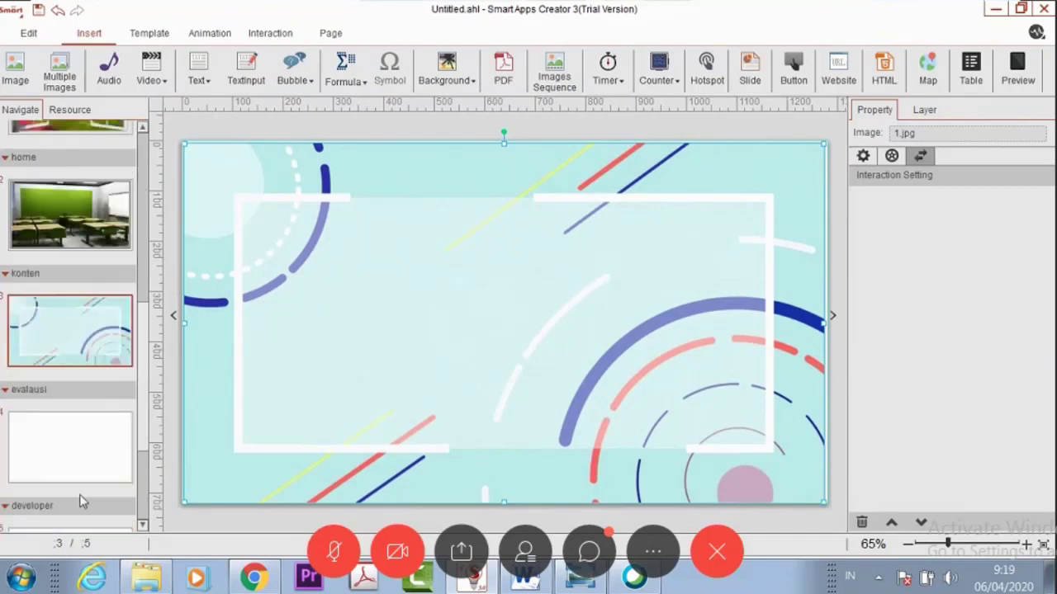
click(82, 467)
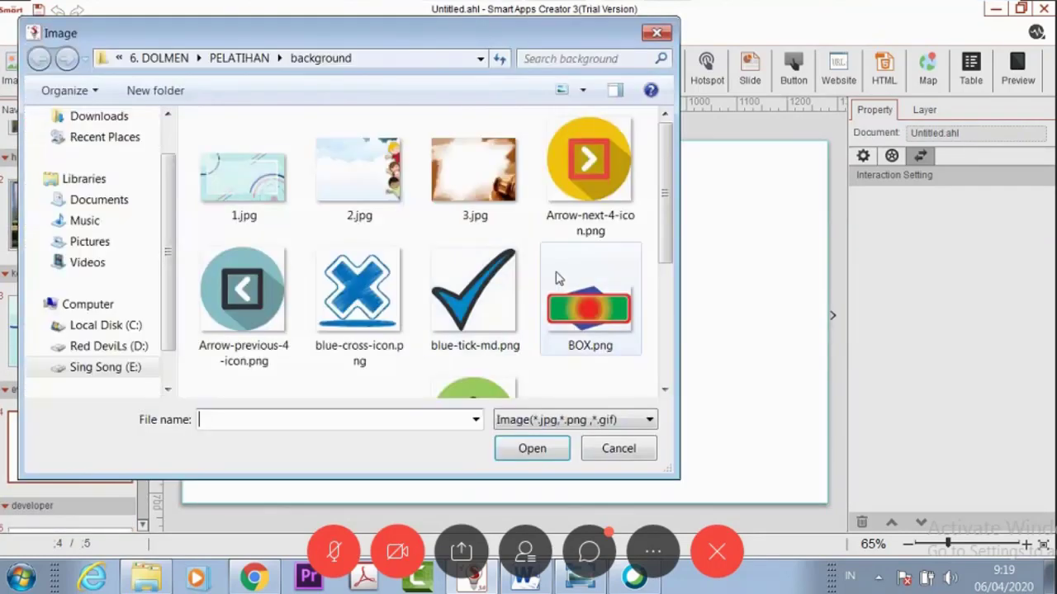
click(377, 198)
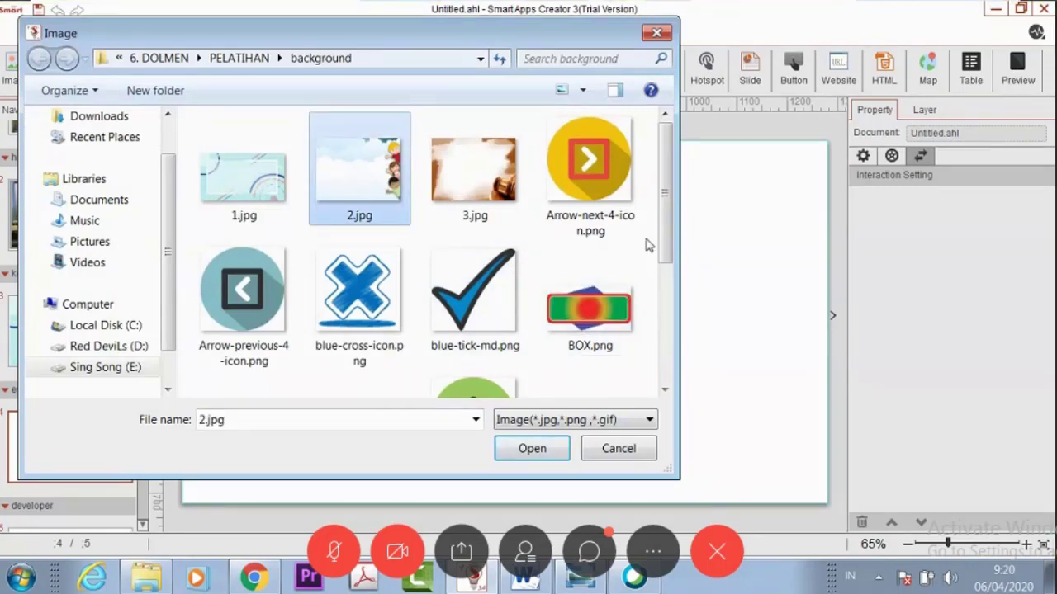
click(535, 448)
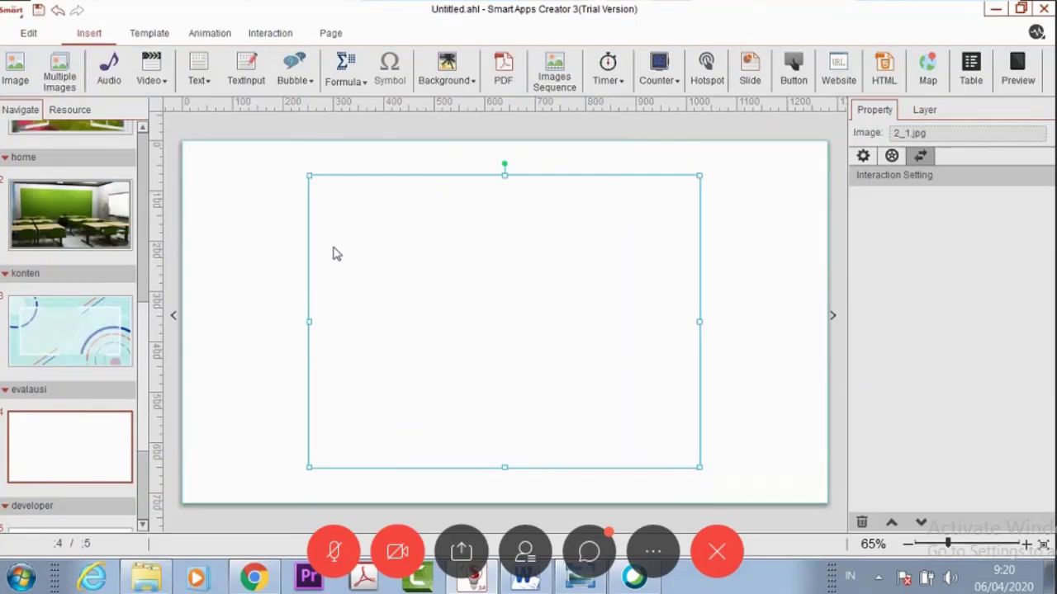
drag(337, 255, 255, 217)
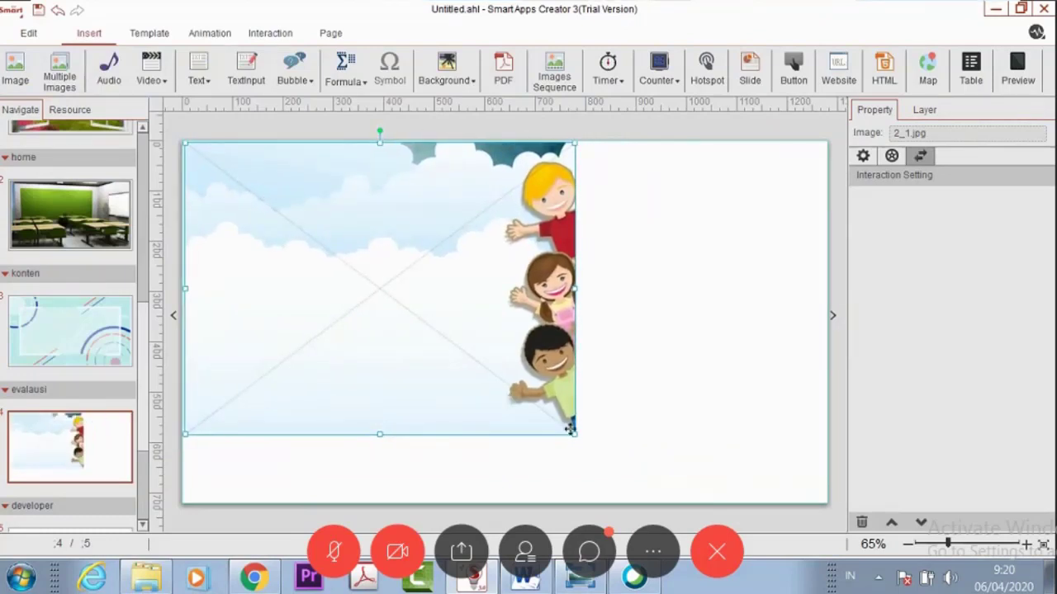
drag(574, 435, 658, 450)
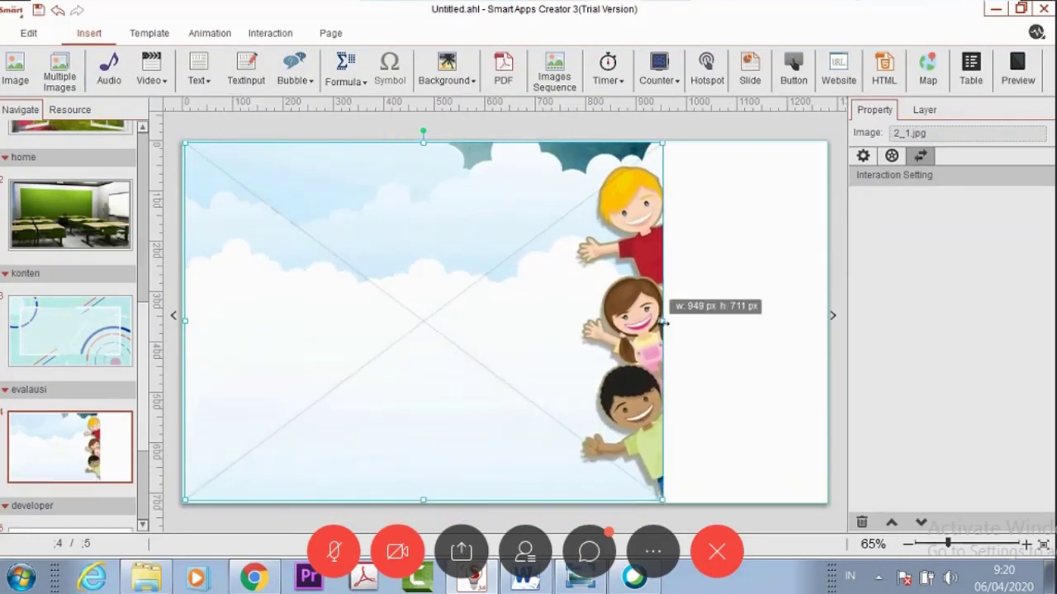
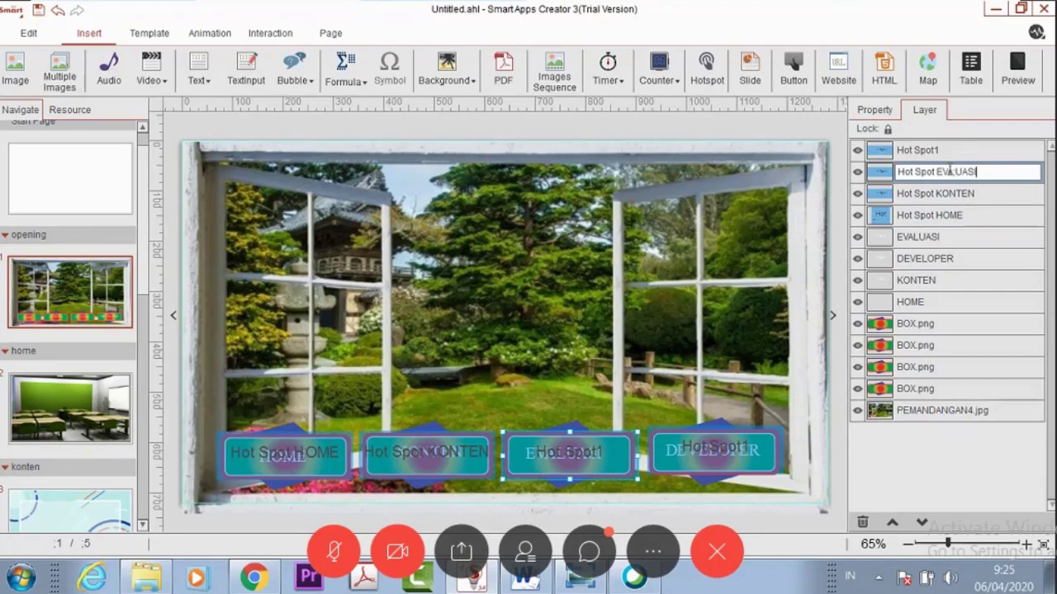
Step: Rename the hotspot layer over the DEVELOPER button on the opening page as "Hot Spot DEVELOPER"
click(1000, 149)
click(991, 150)
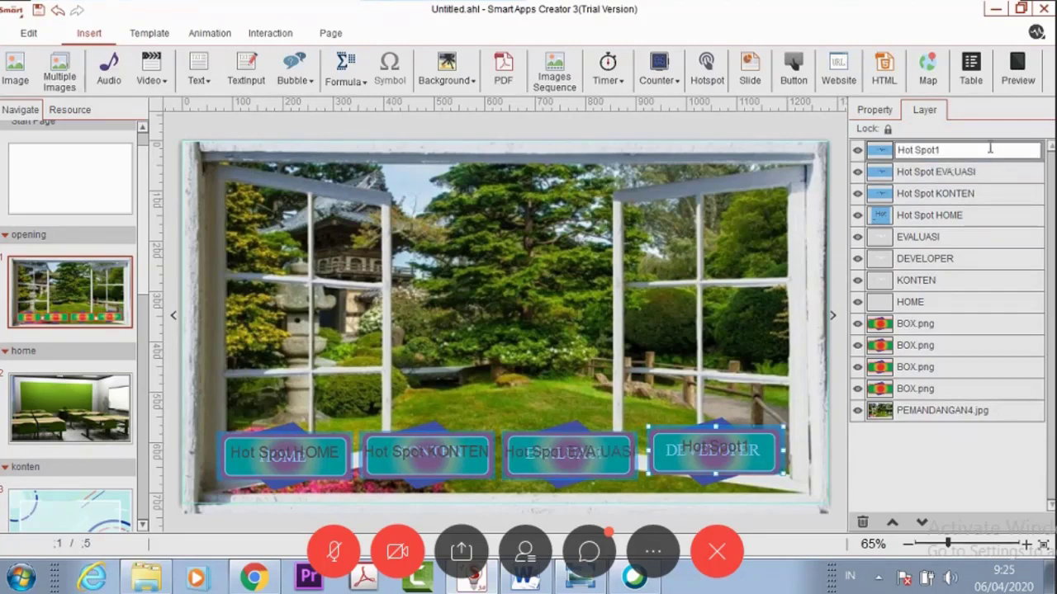
key(BackSpace)
text(DEVELOPER)
click(729, 242)
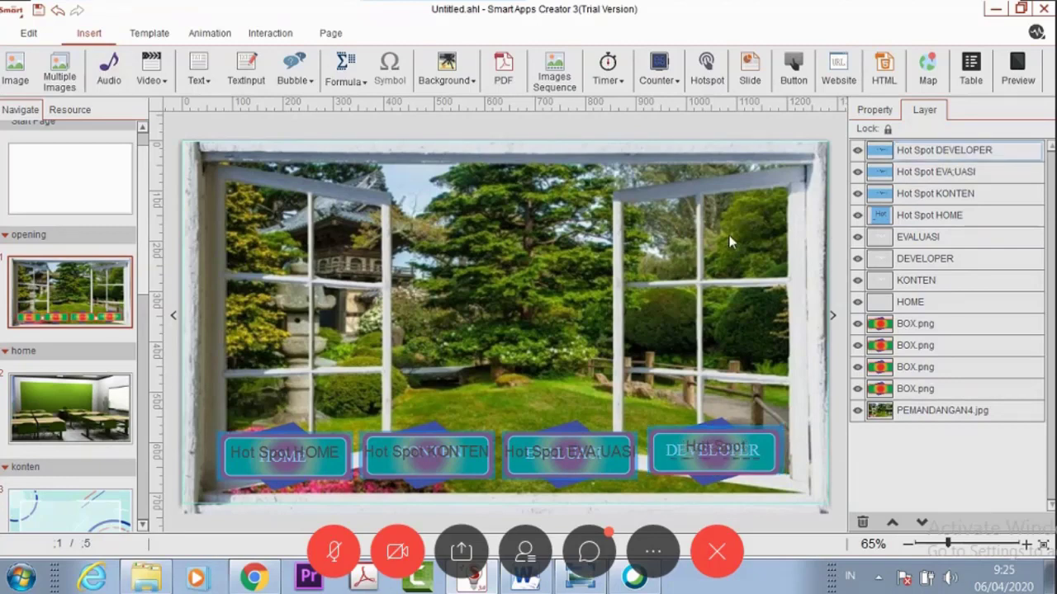
Step: Set up a Touch interaction on Hot Spot HOME with the HOME text as its target object
click(730, 242)
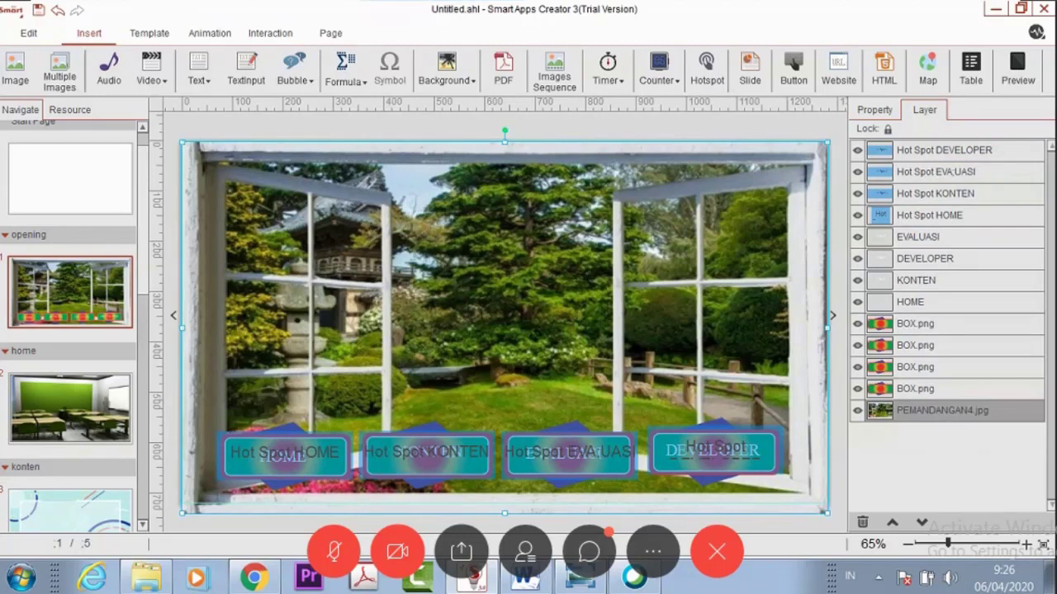
click(301, 470)
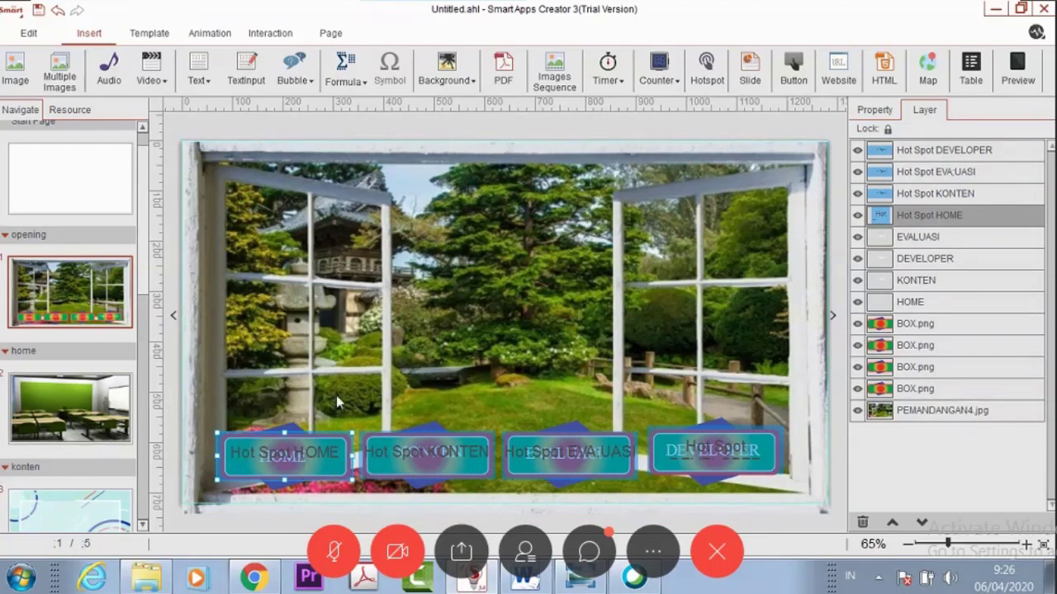
click(336, 472)
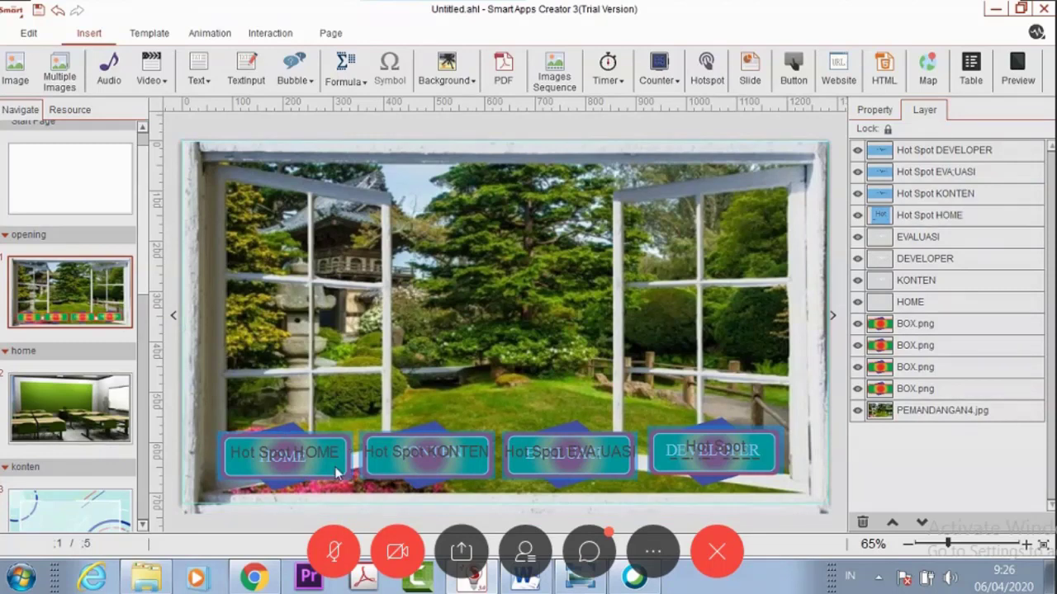
click(330, 470)
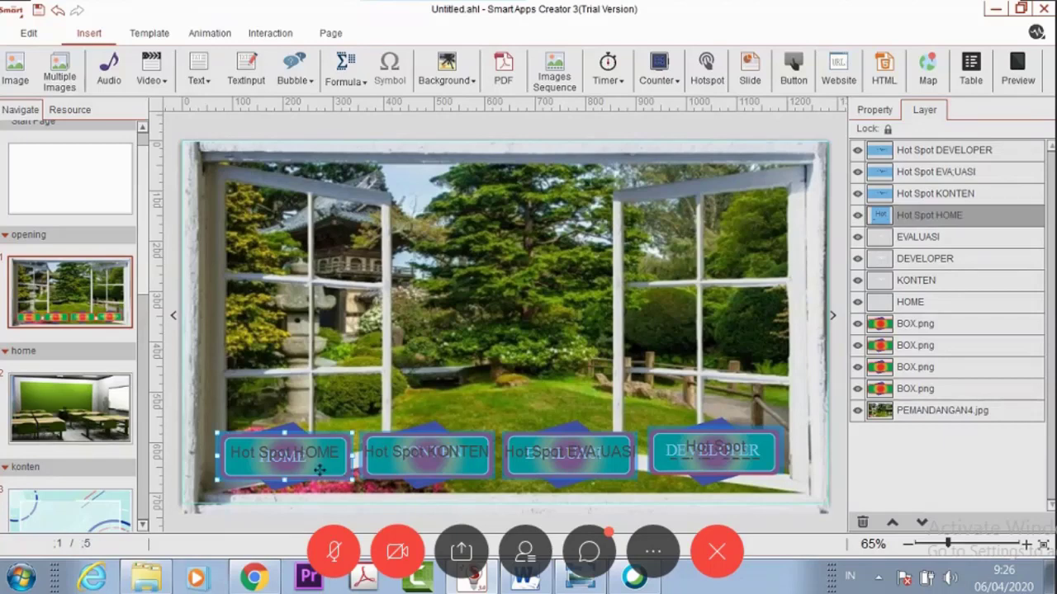
click(279, 37)
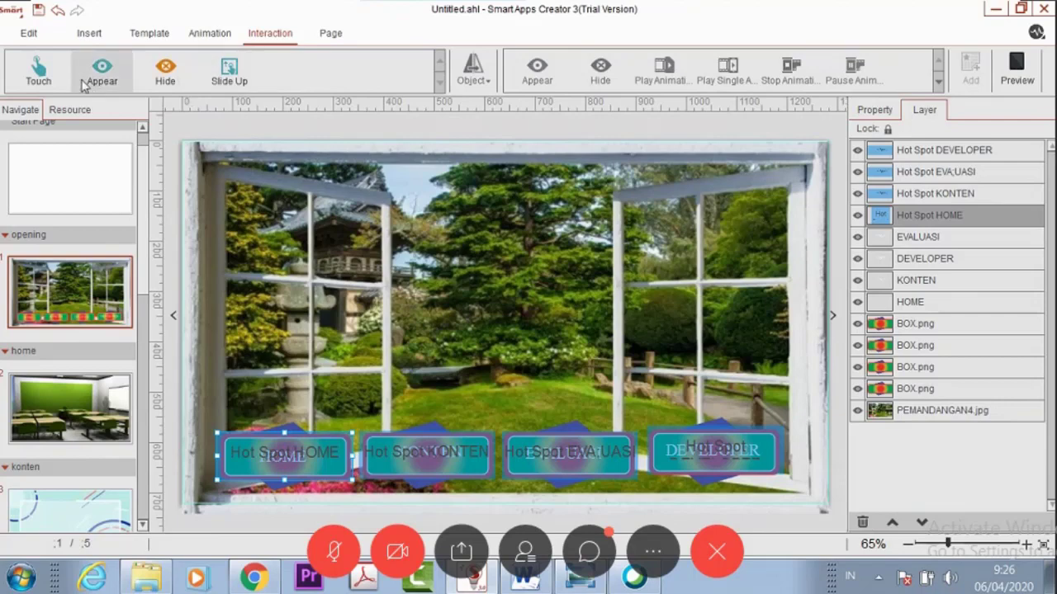
click(39, 72)
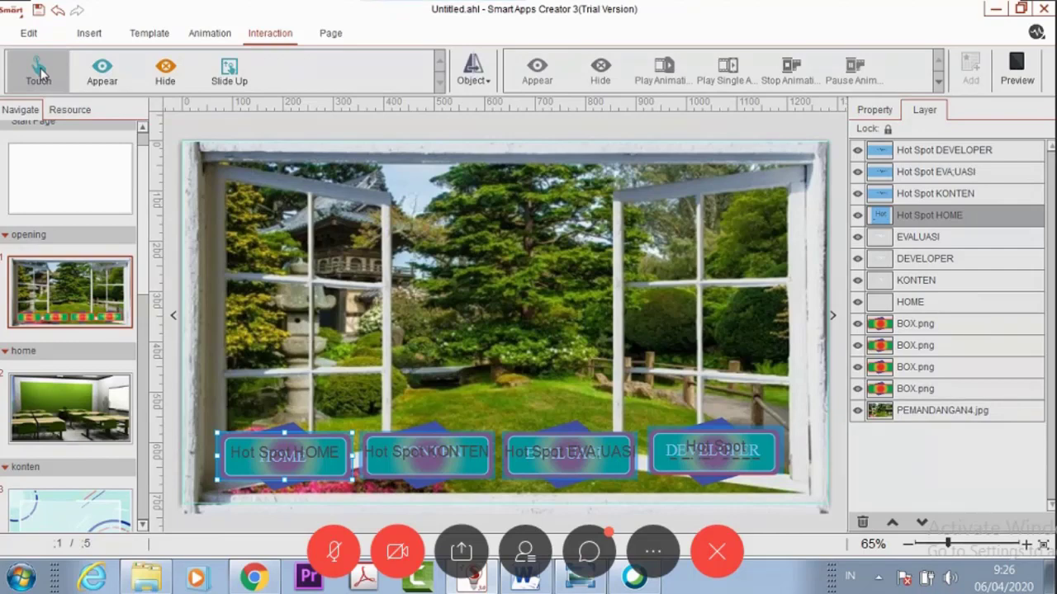
click(472, 84)
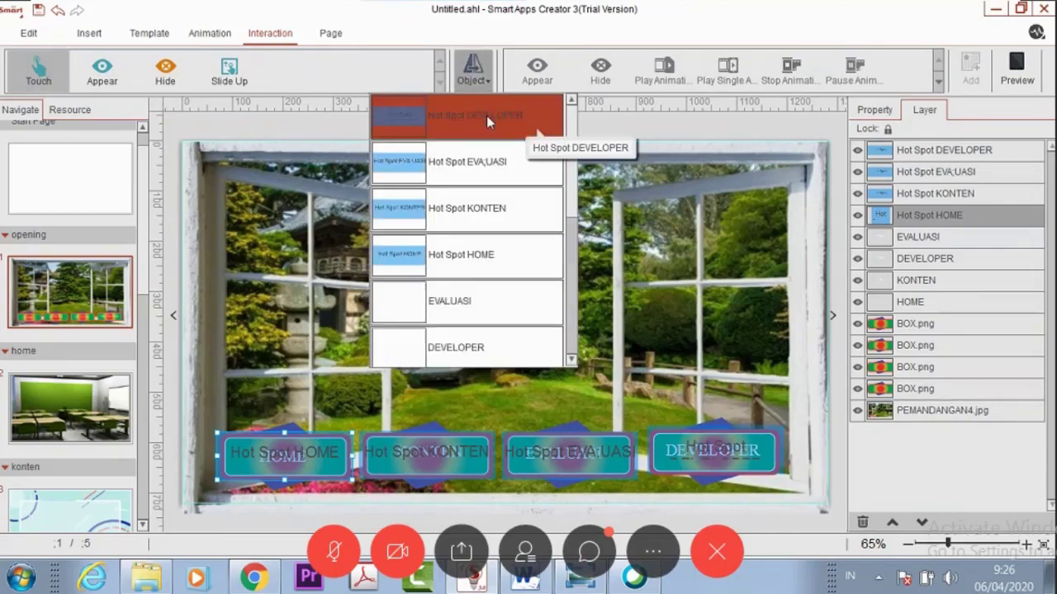
drag(568, 206, 570, 305)
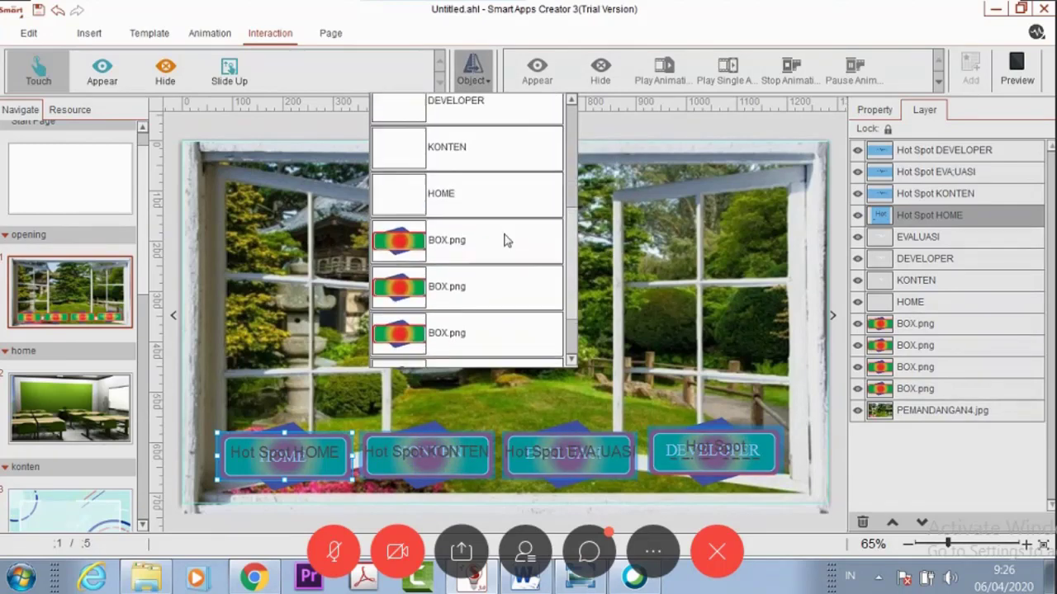
click(464, 188)
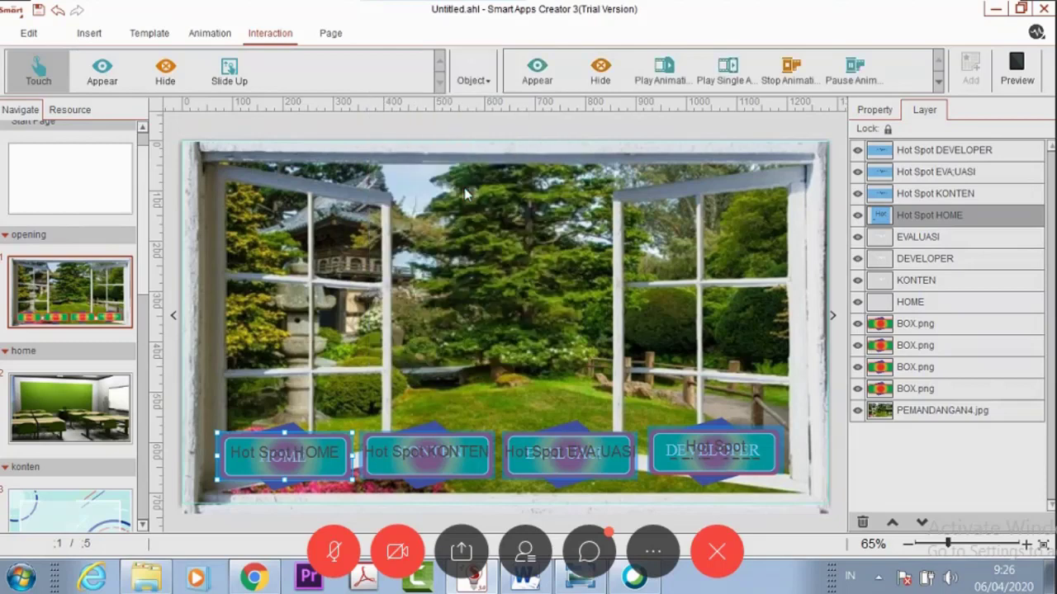
Step: Assign the Switch Page action to the HOME hotspot's interaction, with page 2 of the home section as the destination
click(937, 85)
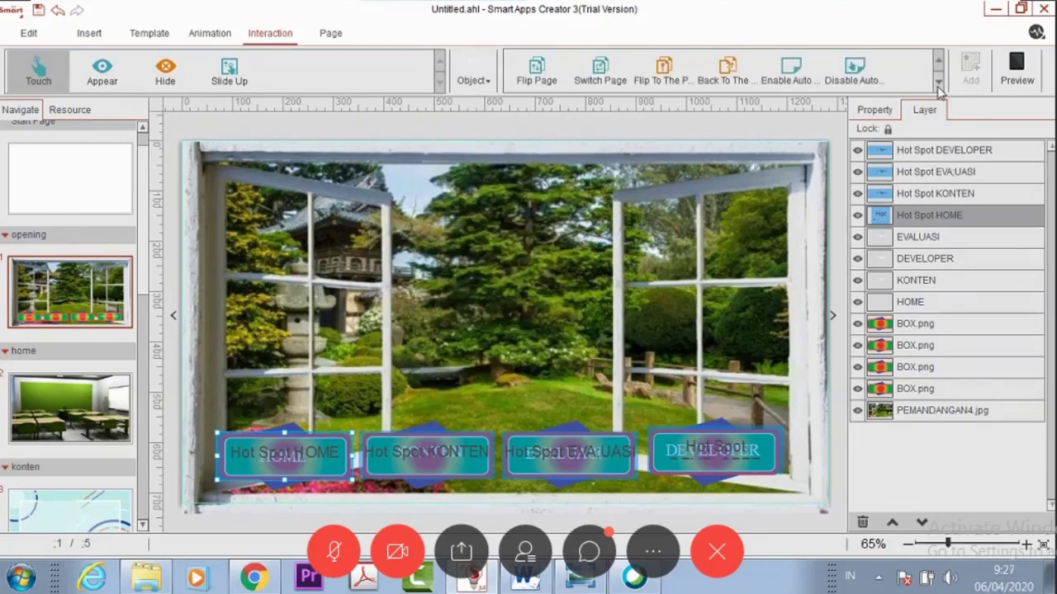
click(601, 77)
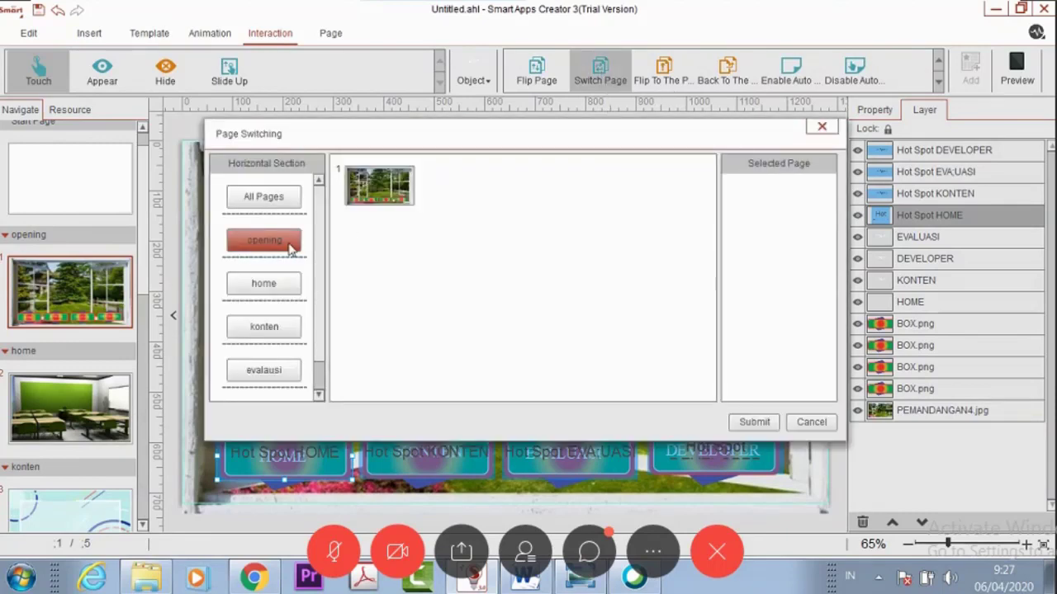
click(288, 284)
click(291, 241)
click(289, 283)
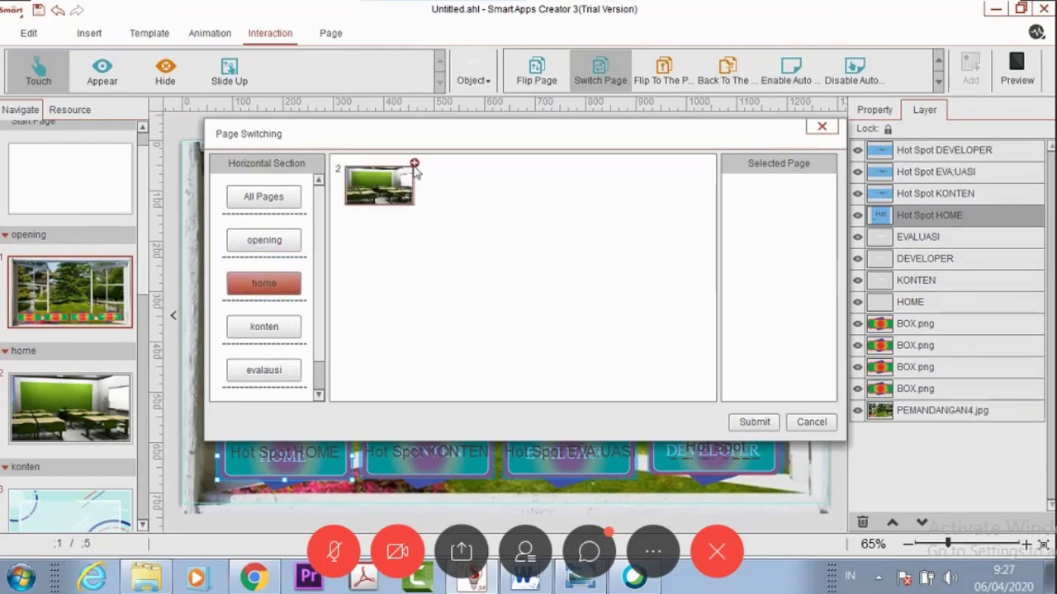
click(414, 165)
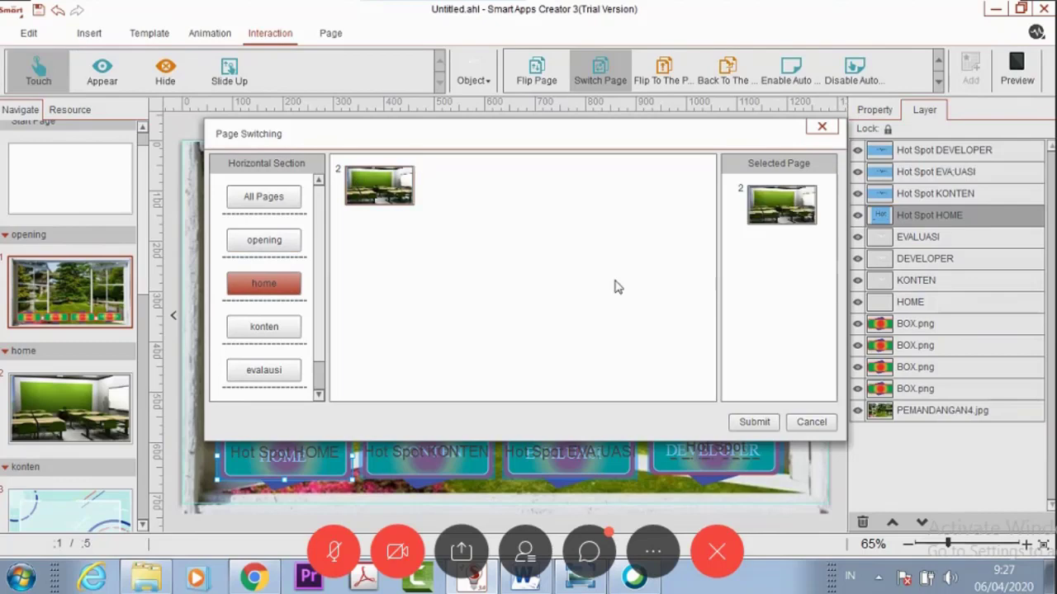
click(754, 423)
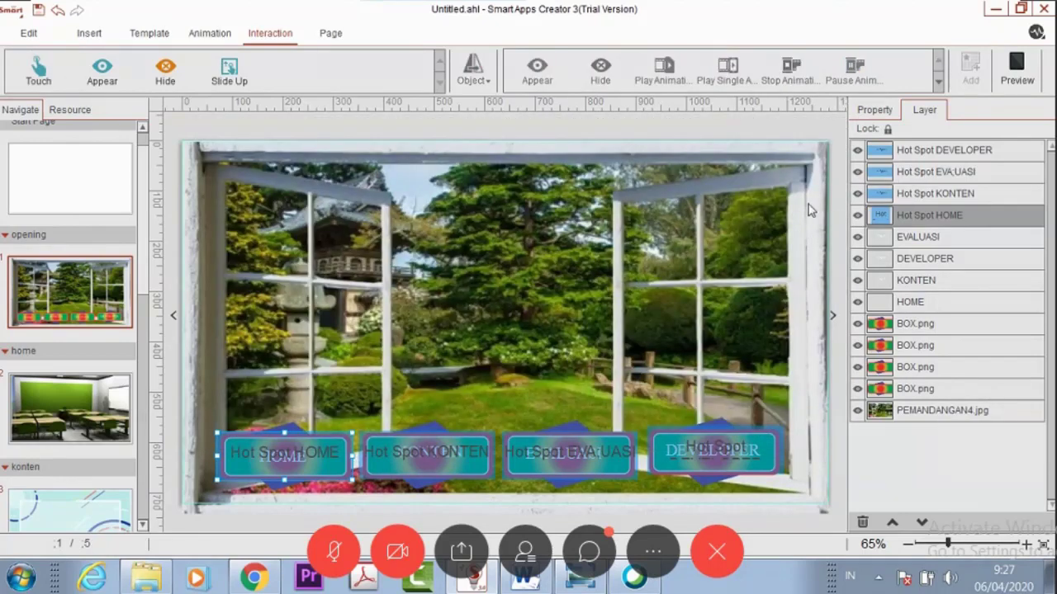
Step: Preview the app, test the HOME button on the opening page, and exit the preview
click(1017, 70)
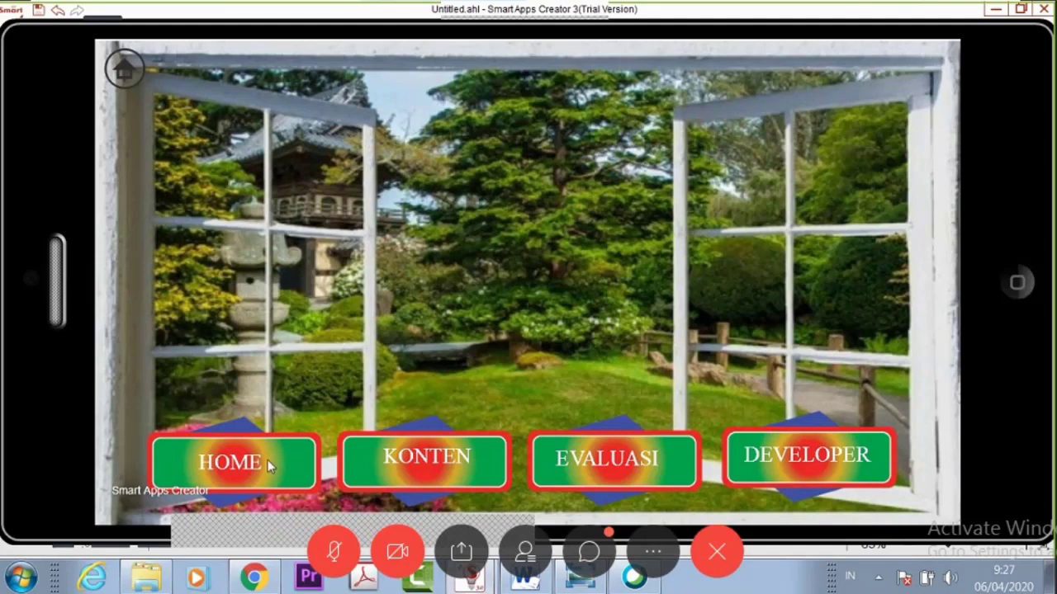
click(264, 461)
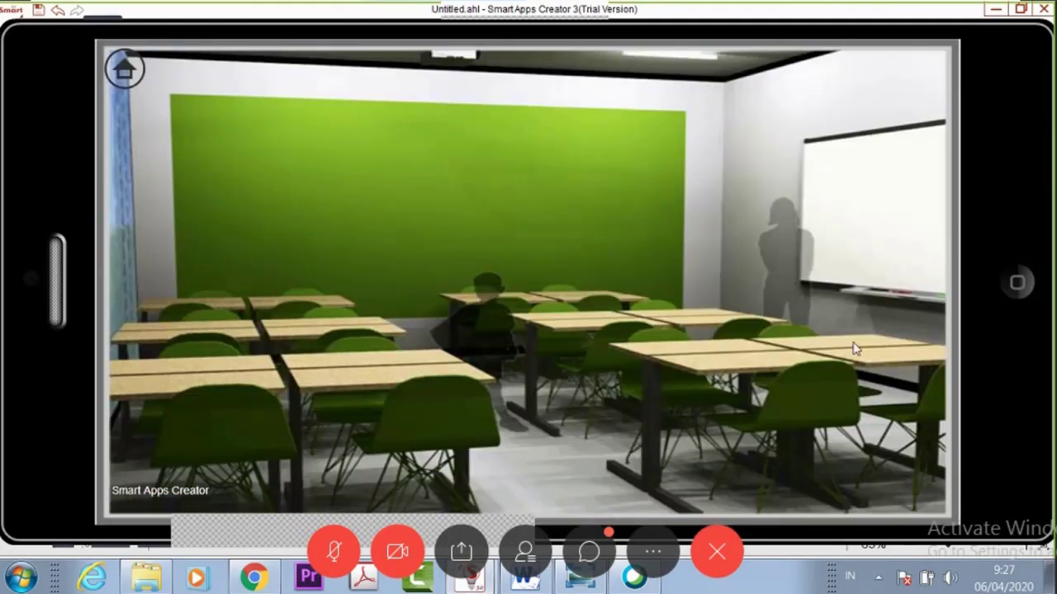
click(1018, 287)
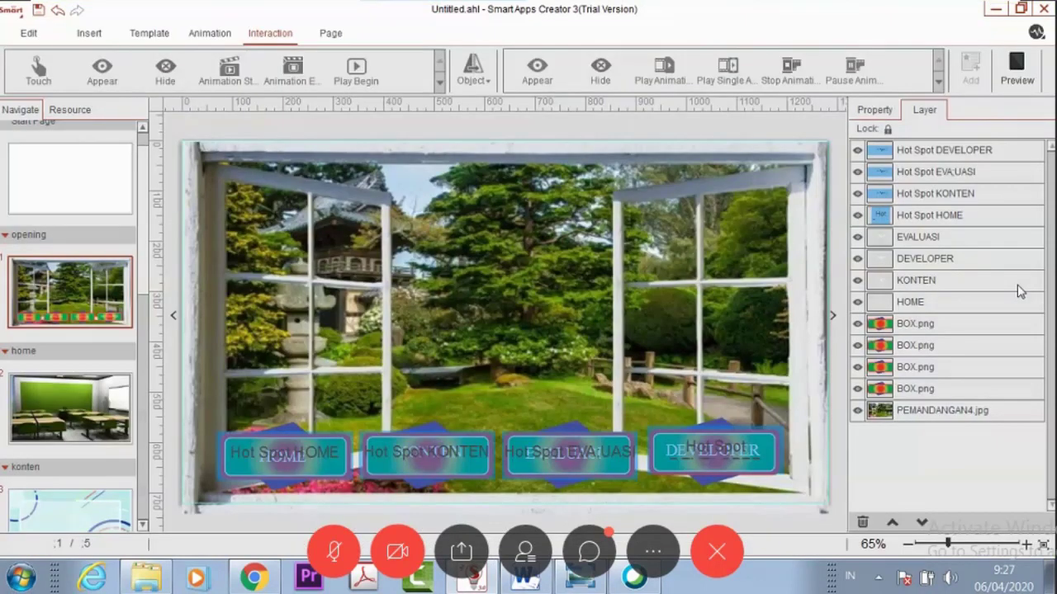
click(457, 450)
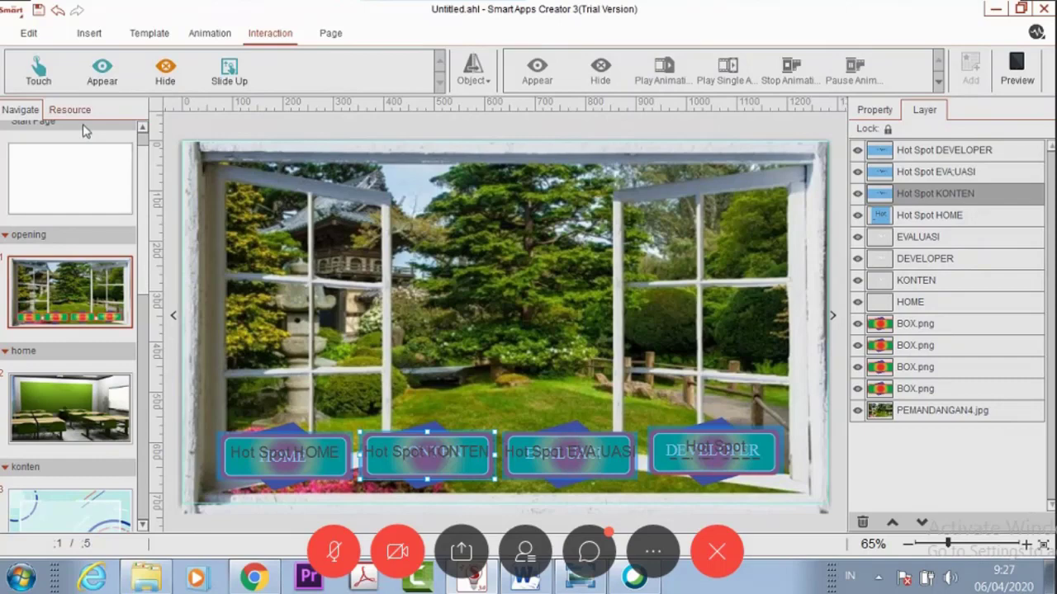
click(37, 73)
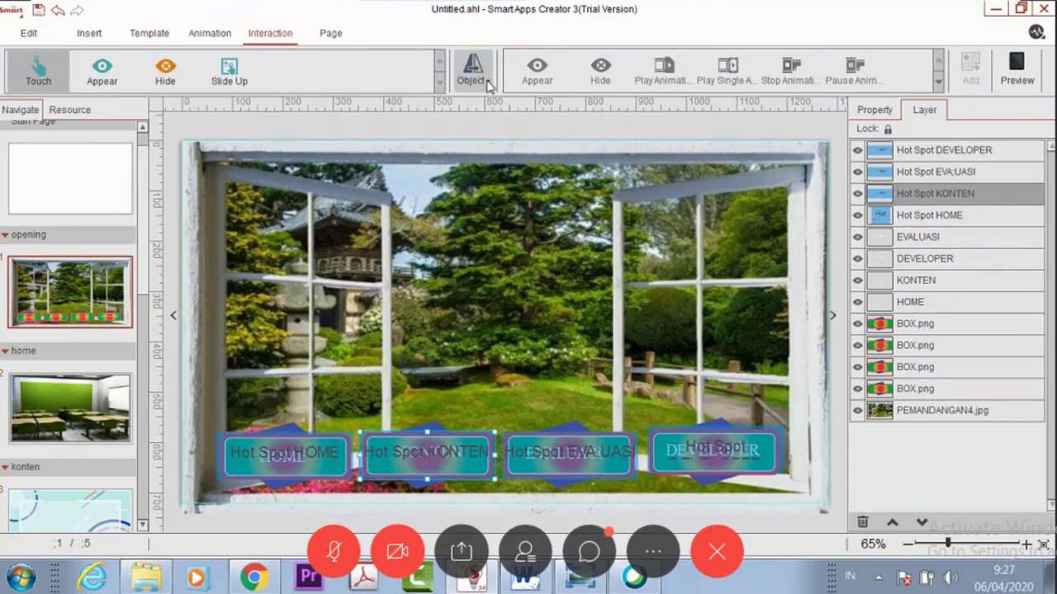
click(486, 83)
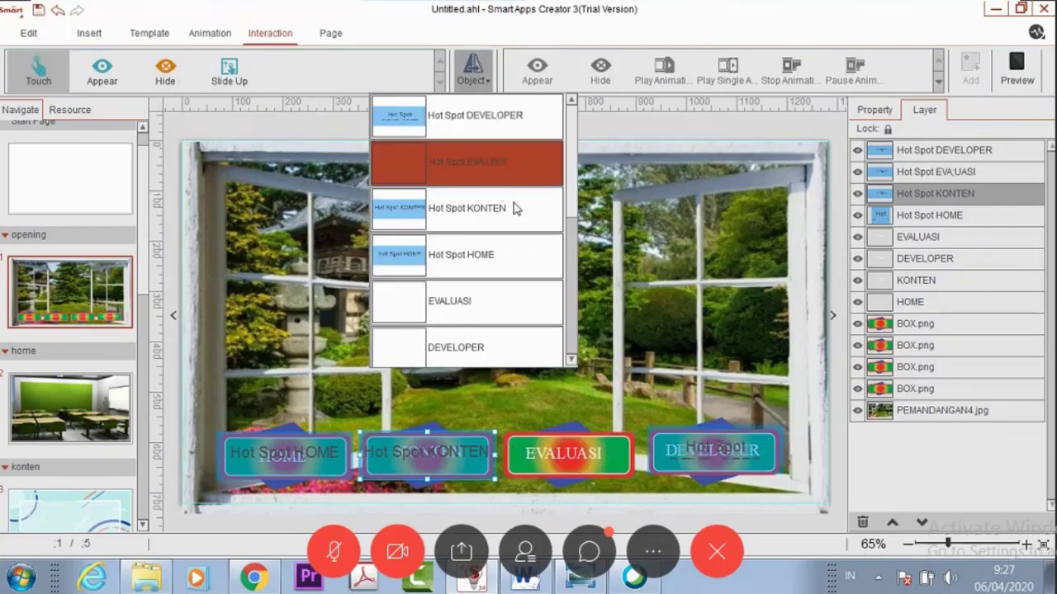
click(514, 208)
click(810, 148)
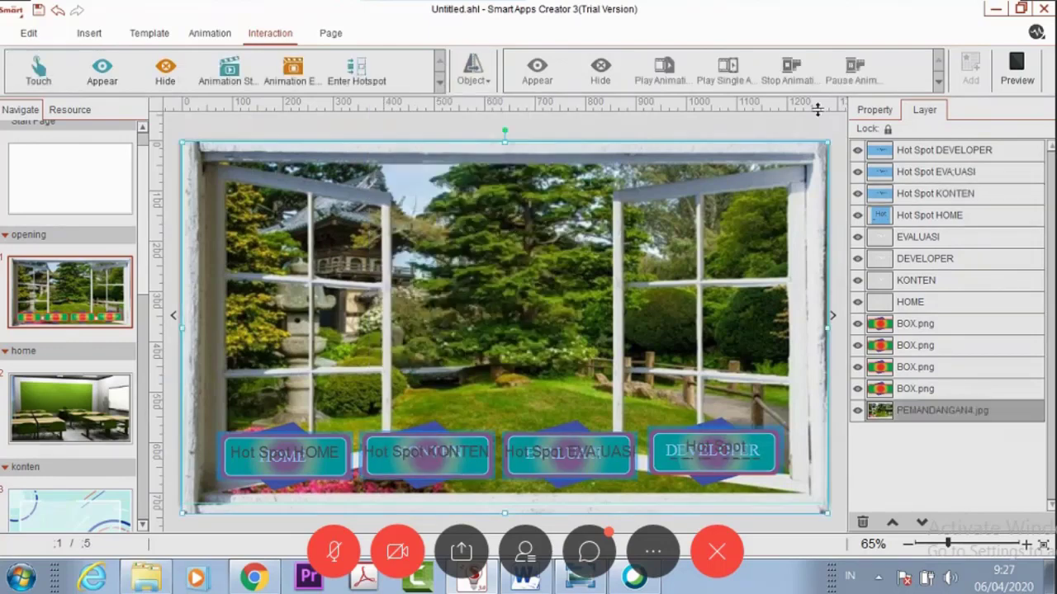
click(939, 86)
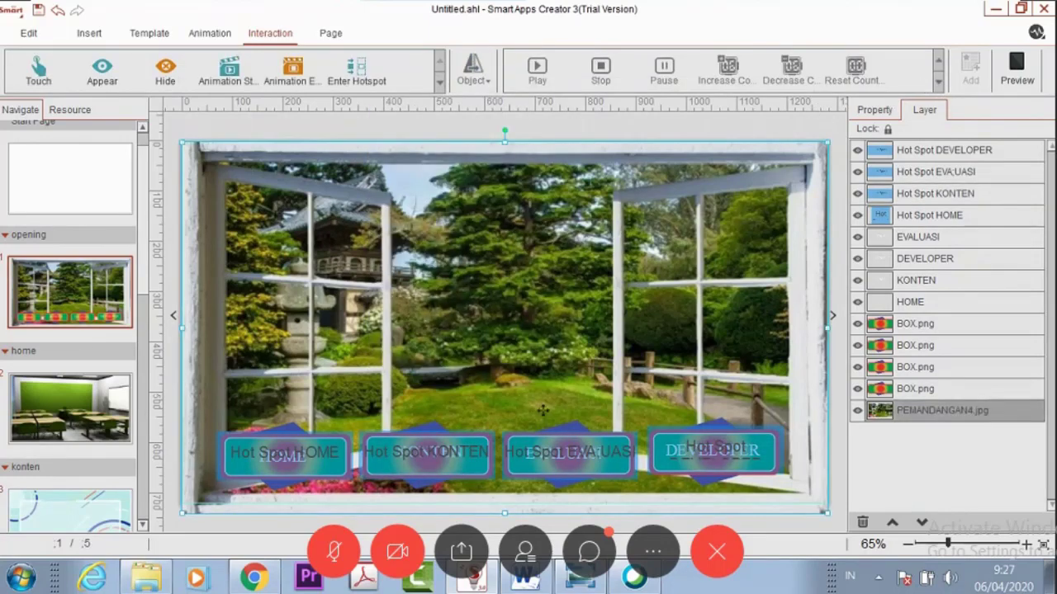
Step: Set up a Touch interaction on Hot Spot KONTEN with the KONTEN text as its target object
click(444, 454)
click(445, 451)
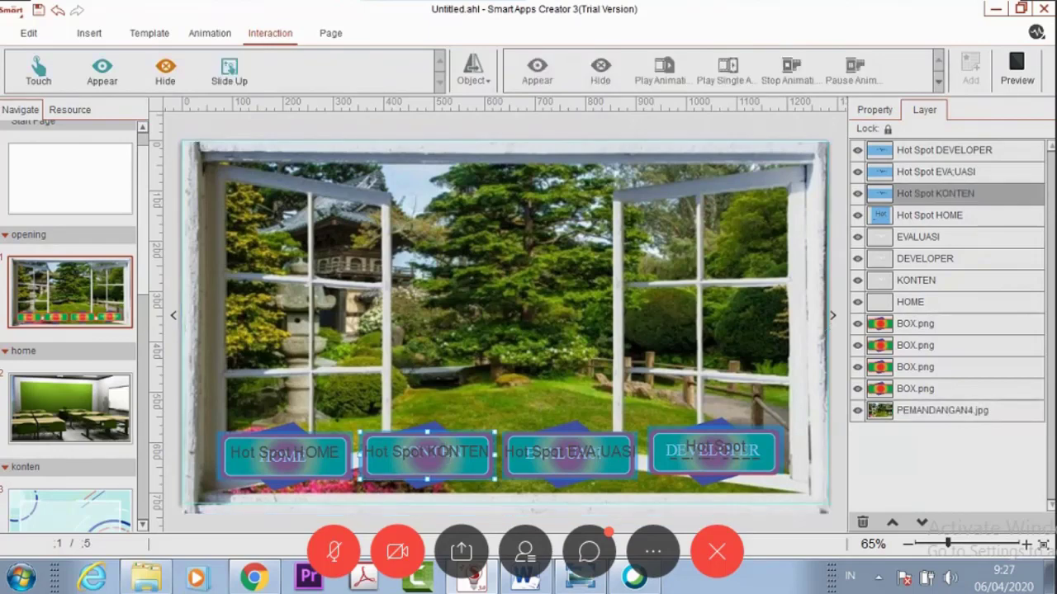
click(39, 73)
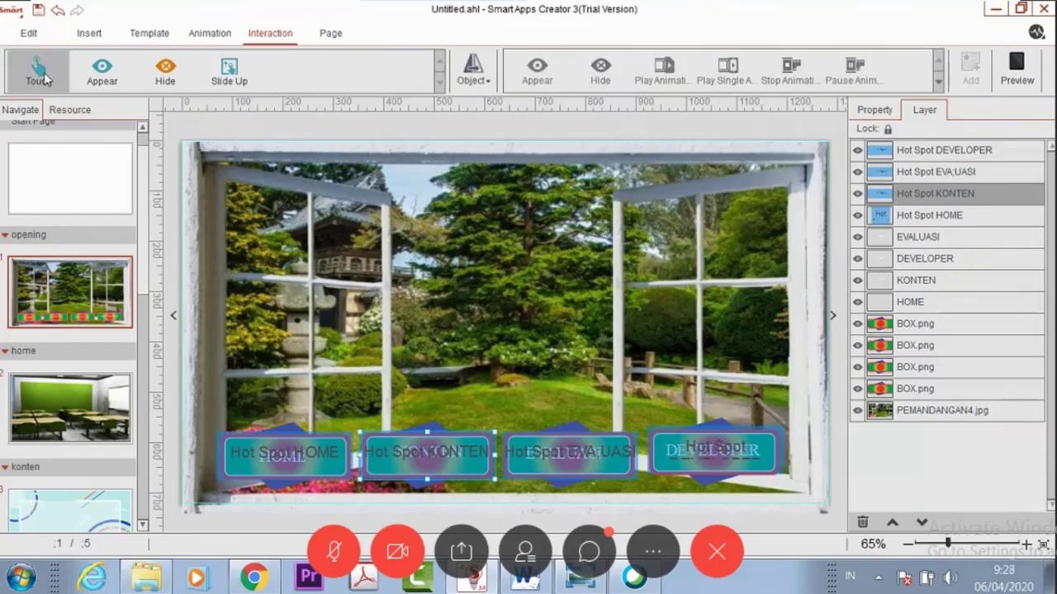
click(487, 83)
scroll(566, 195, down, 3)
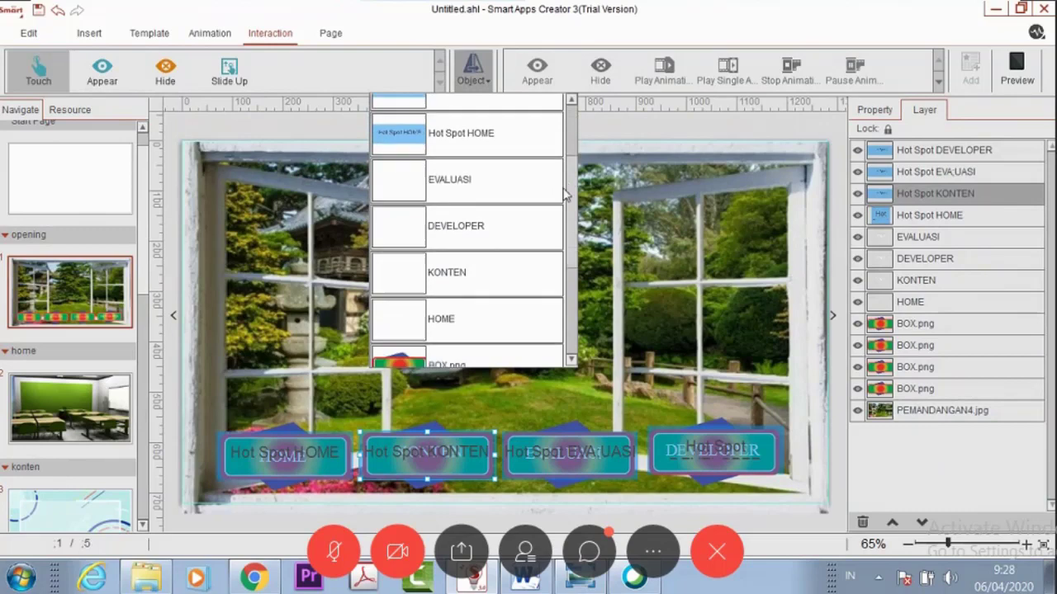
click(525, 264)
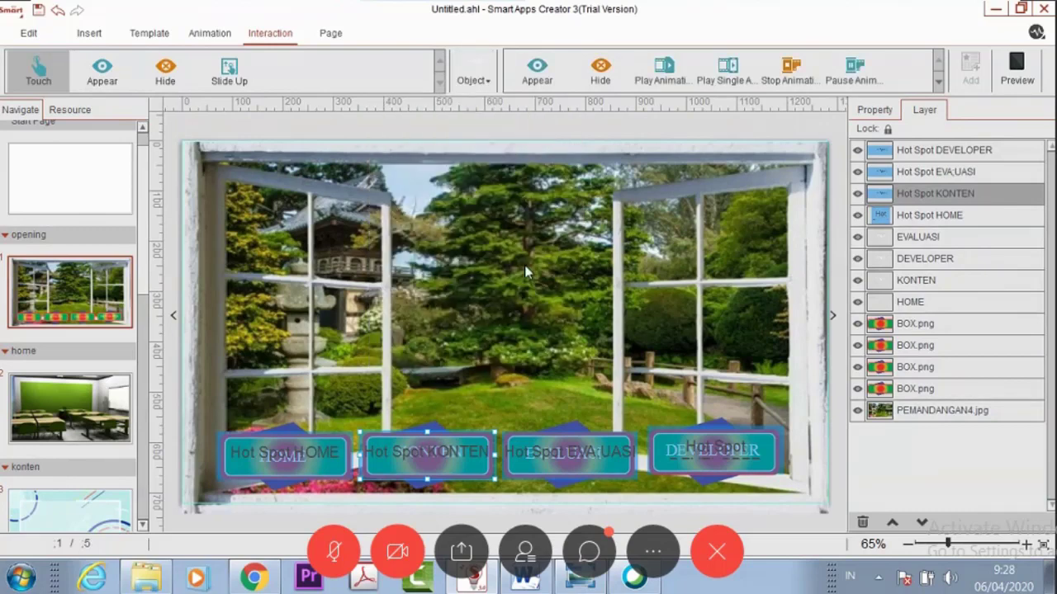
Step: Assign the Switch Page action to the KONTEN hotspot's interaction, with page 3 of the konten section as the destination
click(938, 83)
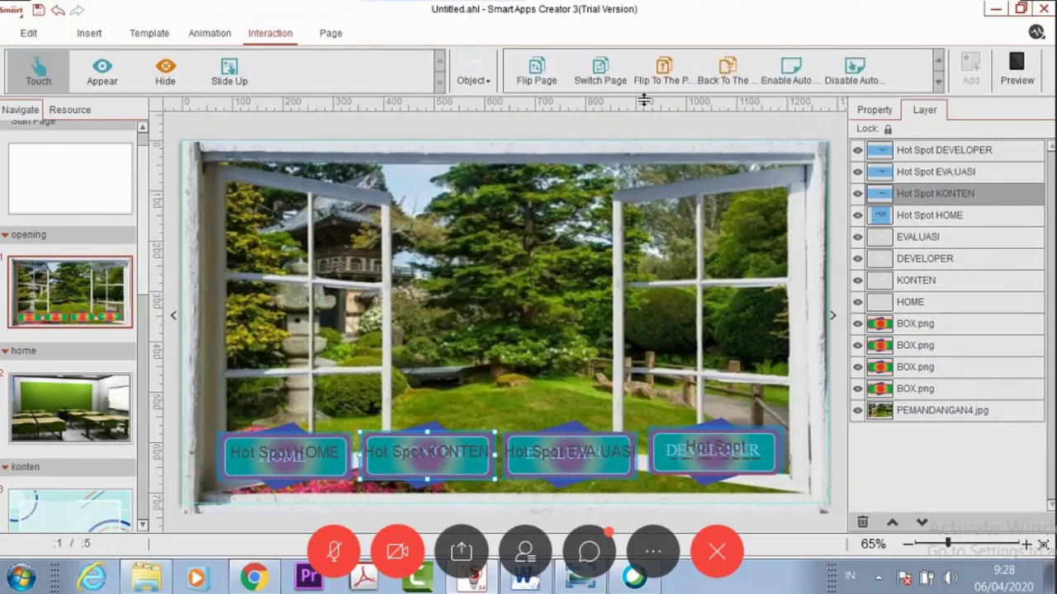
click(613, 88)
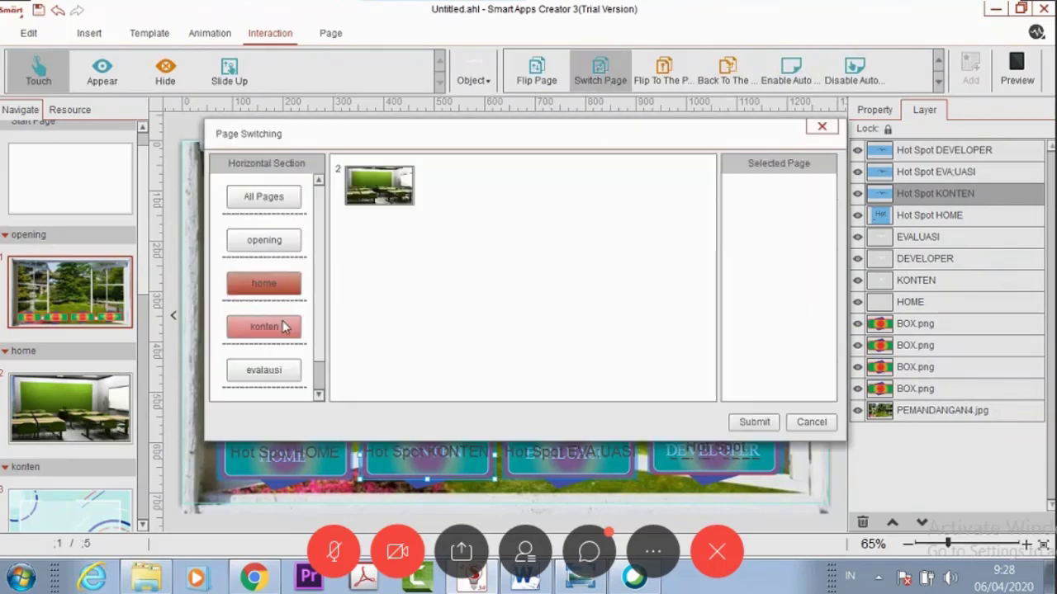
click(284, 327)
click(415, 164)
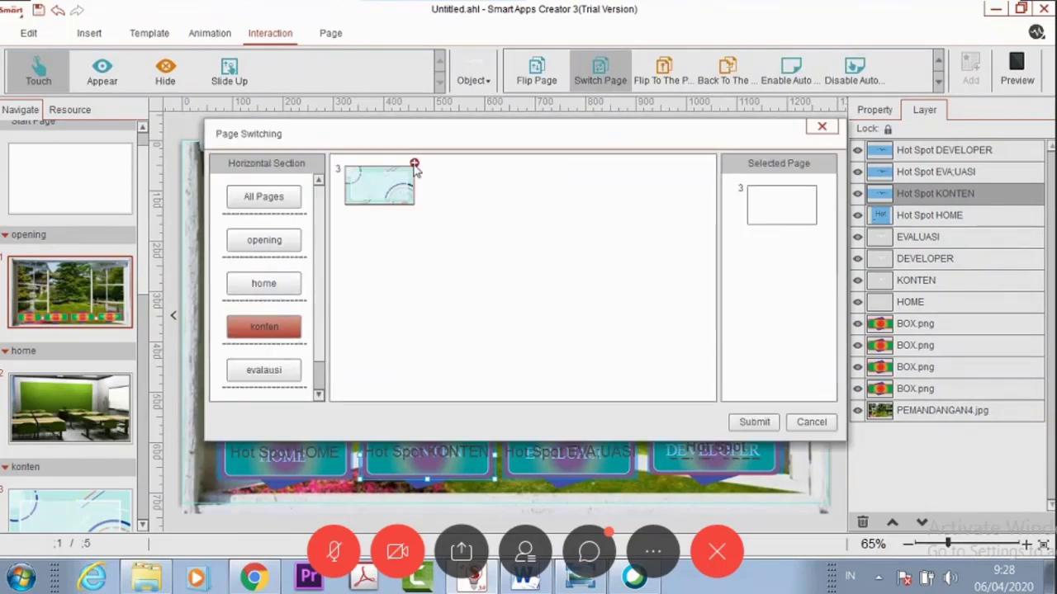
click(751, 422)
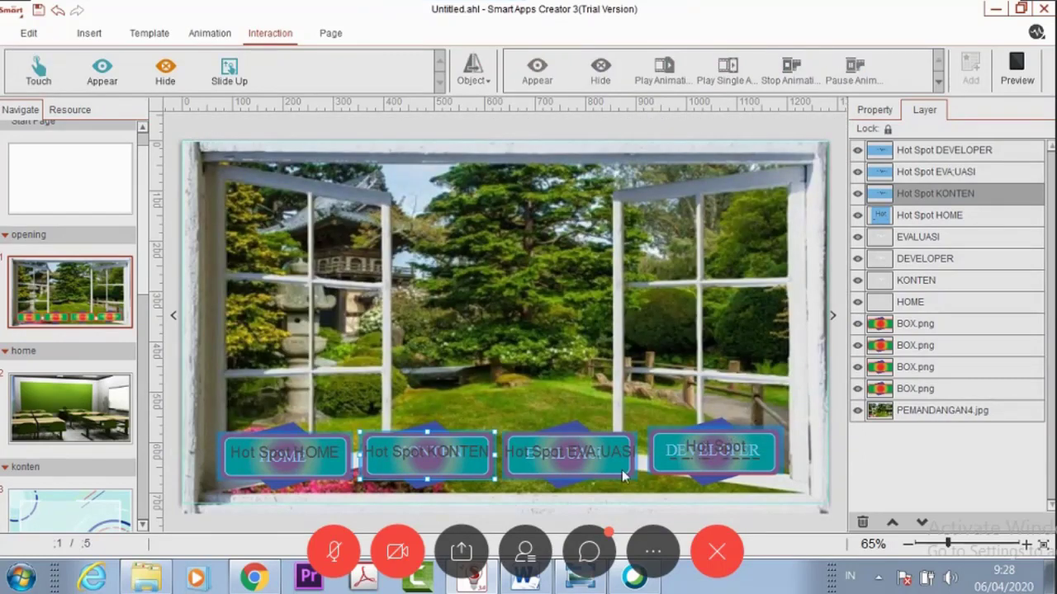
click(331, 469)
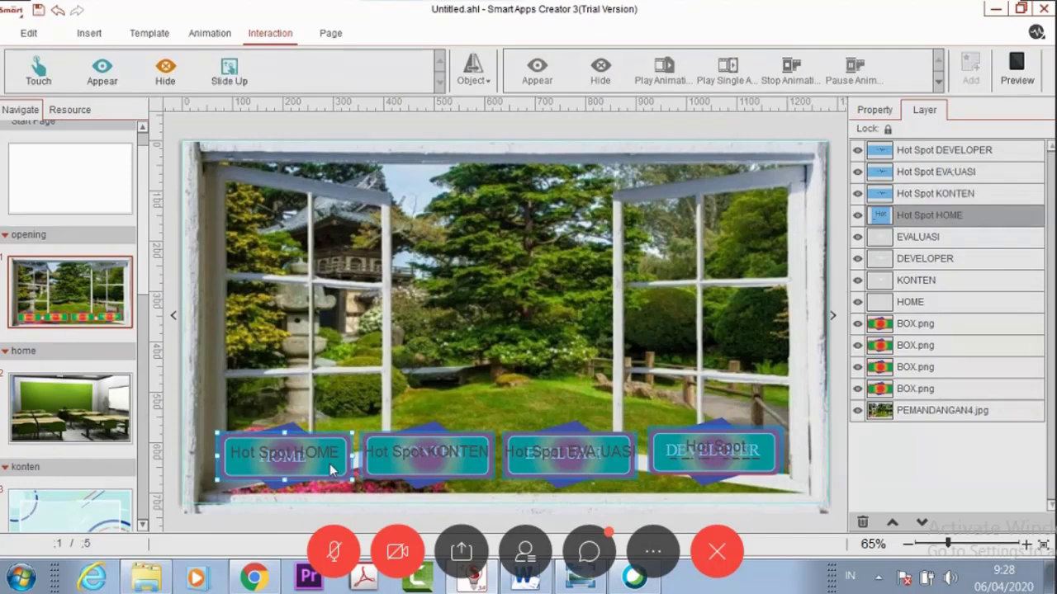
click(38, 71)
click(472, 70)
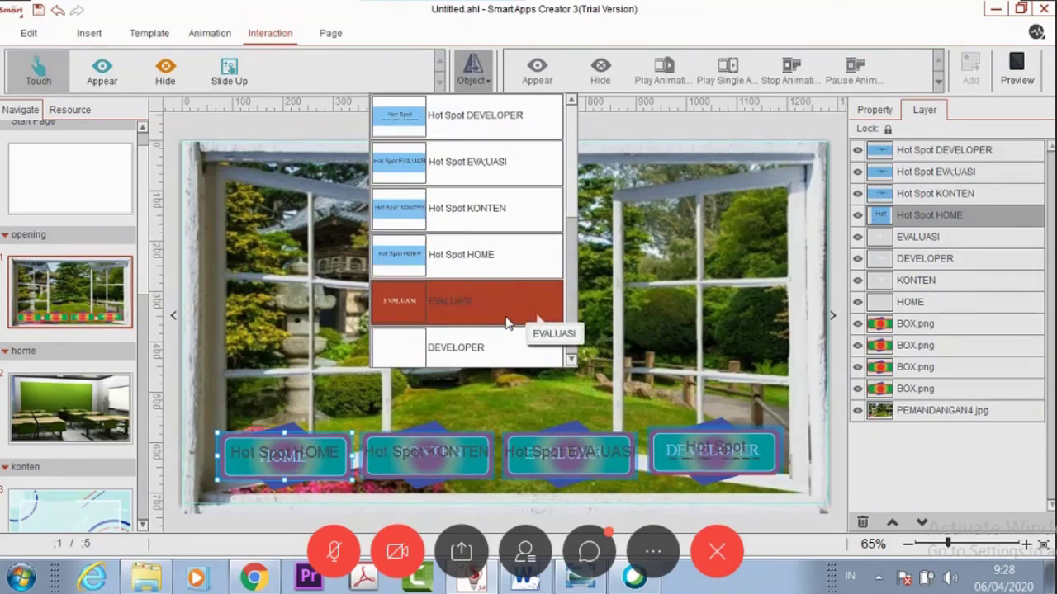
scroll(573, 198, down, 5)
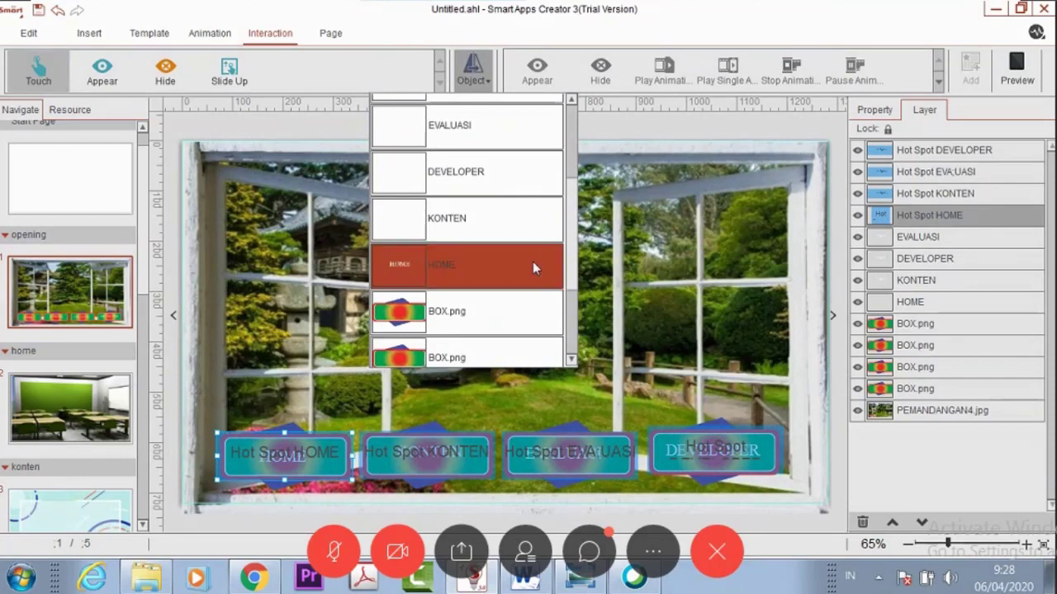
click(532, 261)
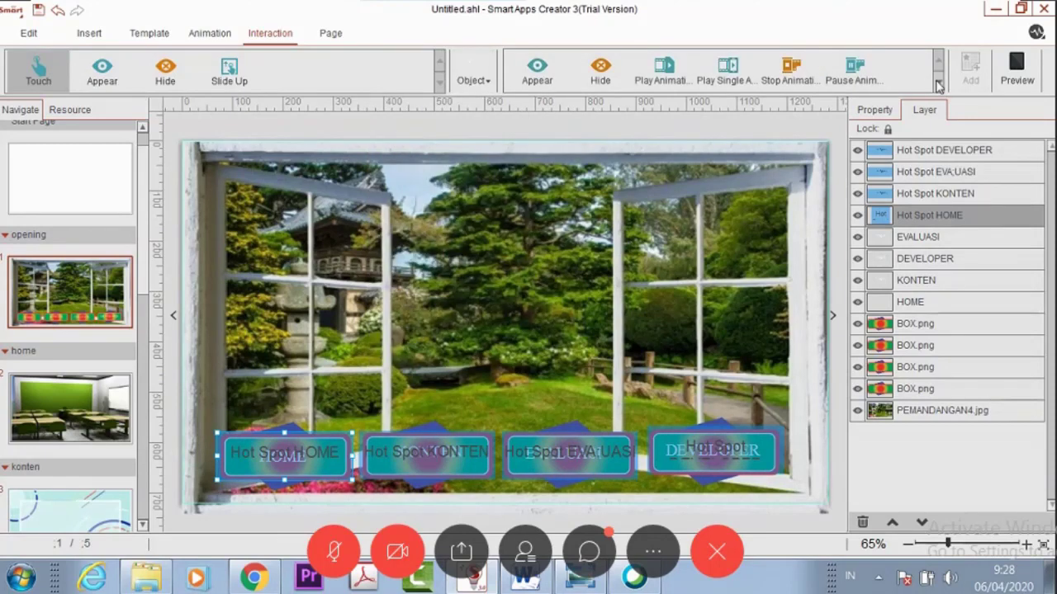
click(938, 82)
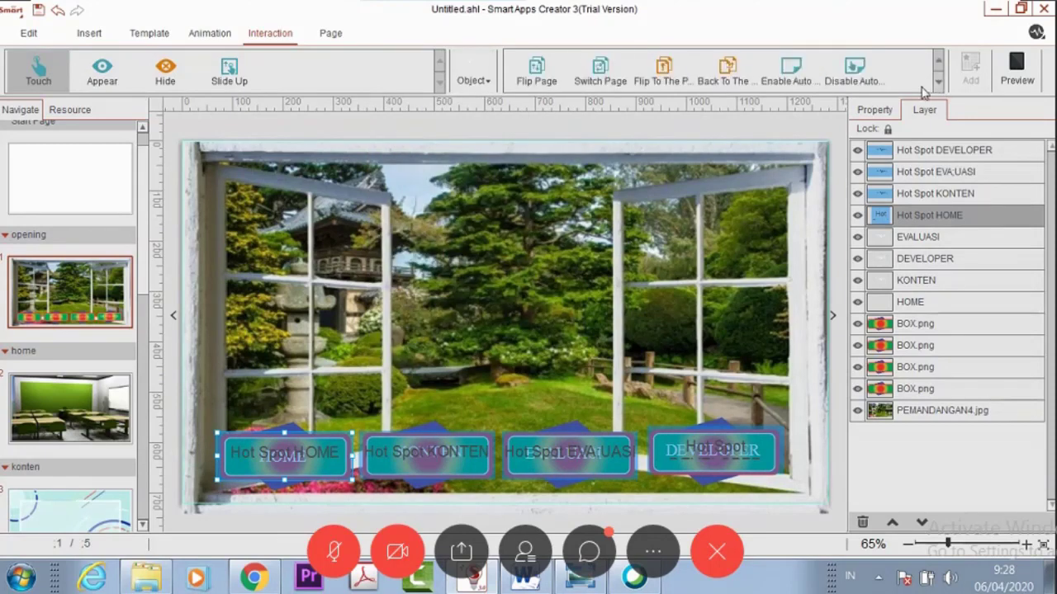
click(611, 69)
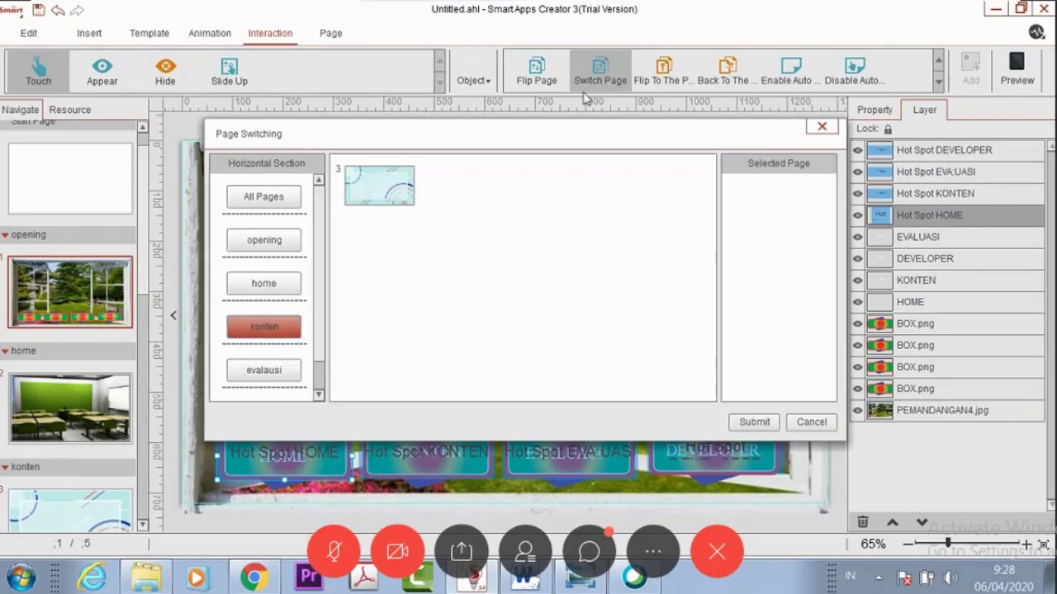
click(812, 423)
Step: Set up a Touch interaction on Hot Spot EVA;UASI with the EVALUASI text as its target object
click(608, 460)
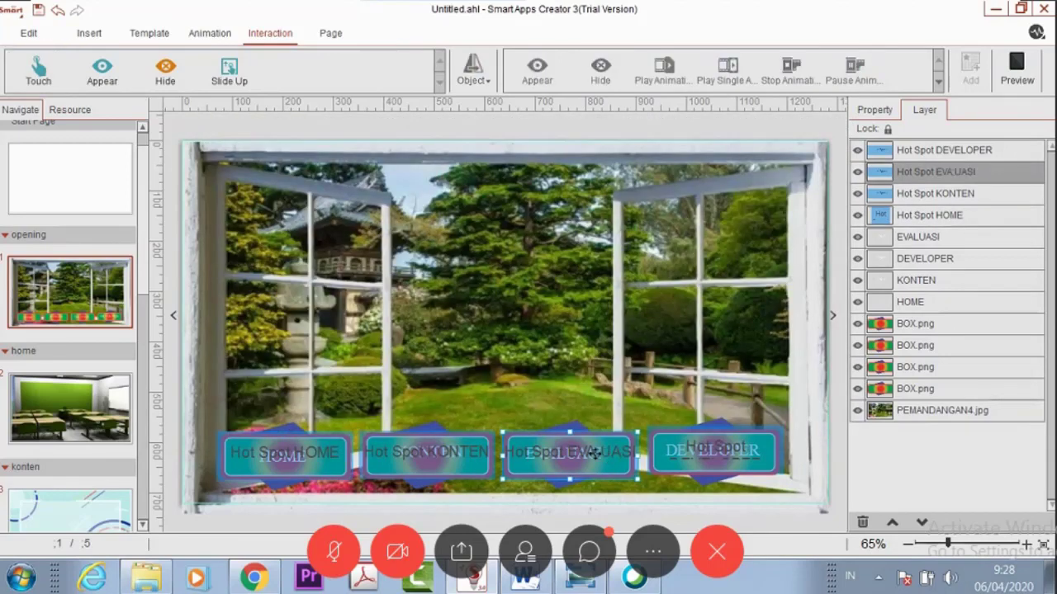
click(46, 71)
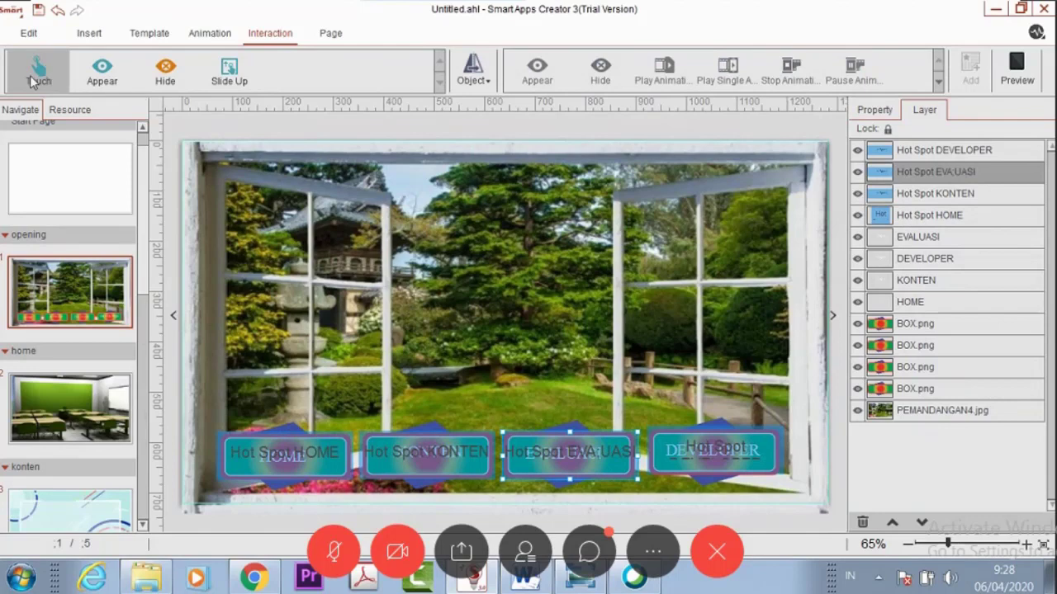
click(476, 81)
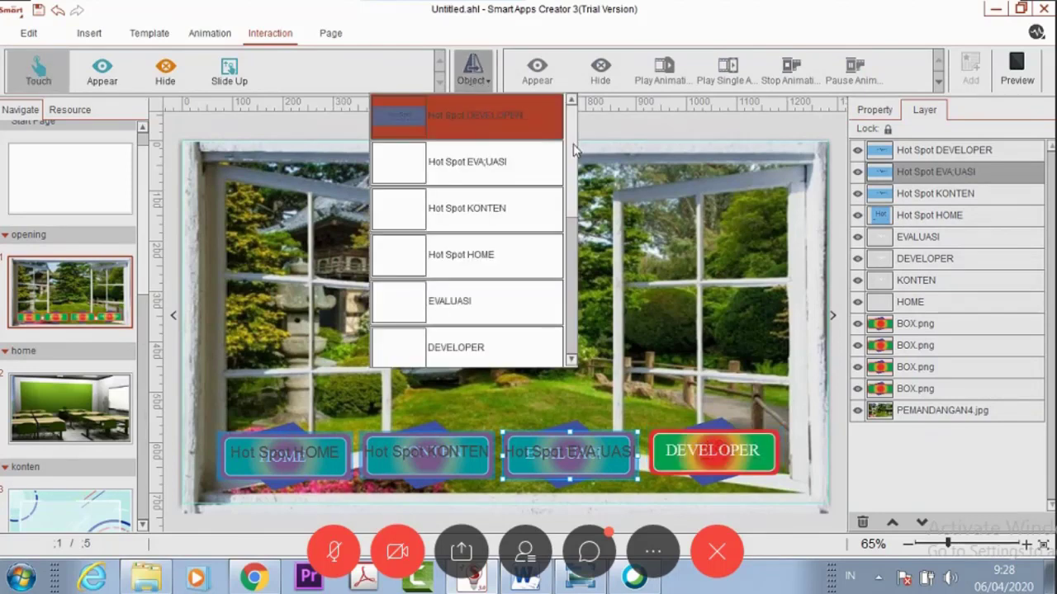
scroll(521, 185, down, 3)
click(522, 185)
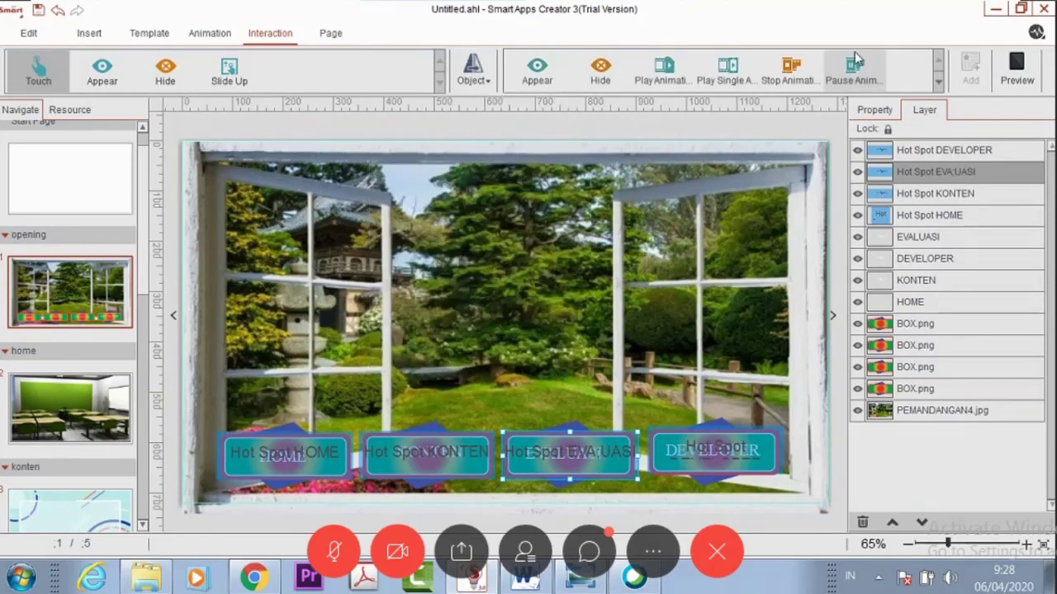
Step: Assign the Switch Page action to the EVA;UASI hotspot's interaction, with page 4 of the evalausi section as the destination
click(938, 84)
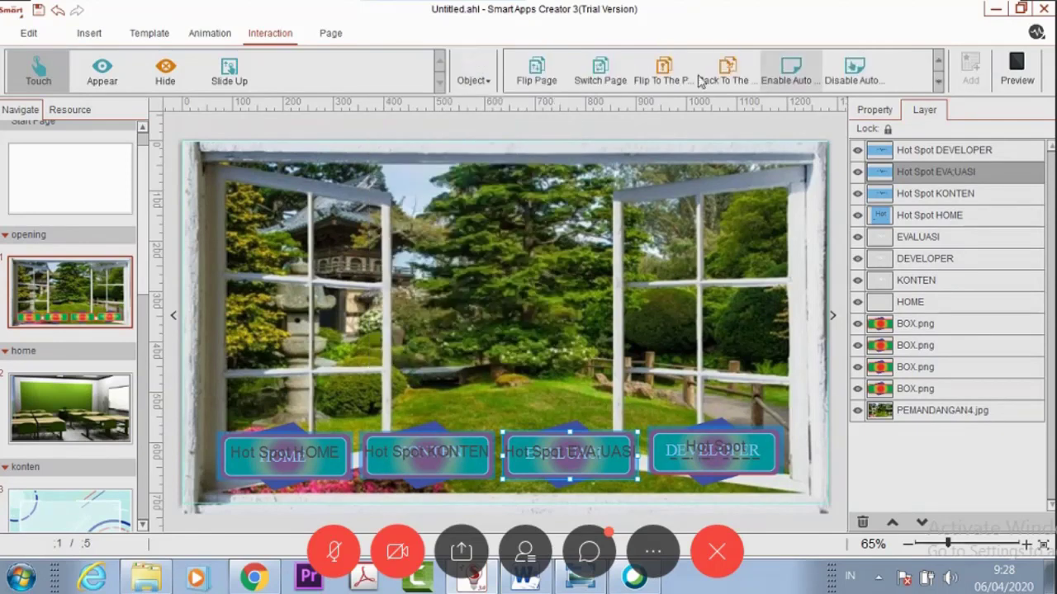
click(611, 77)
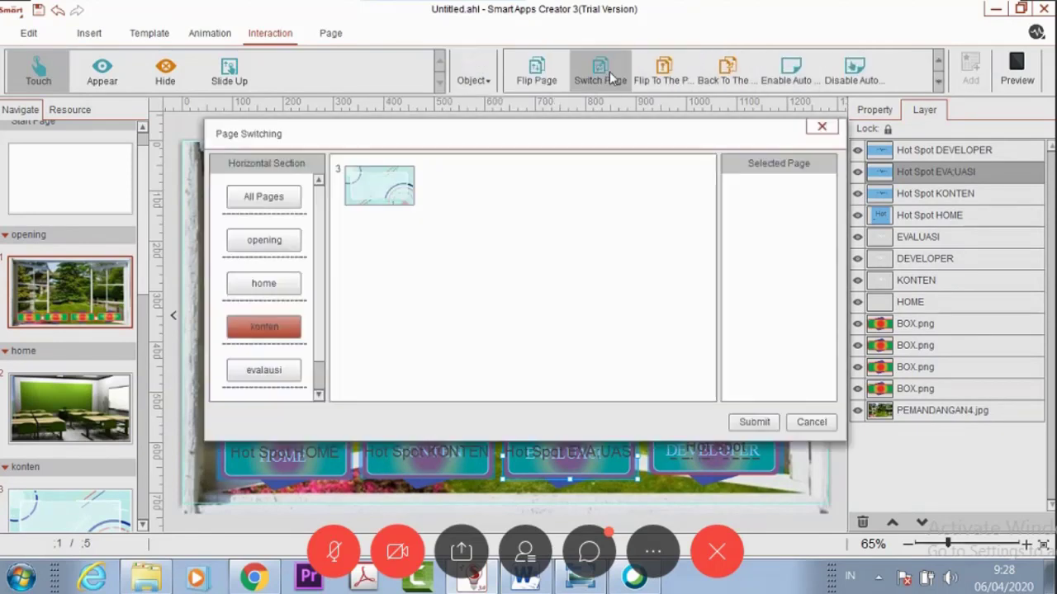
click(285, 372)
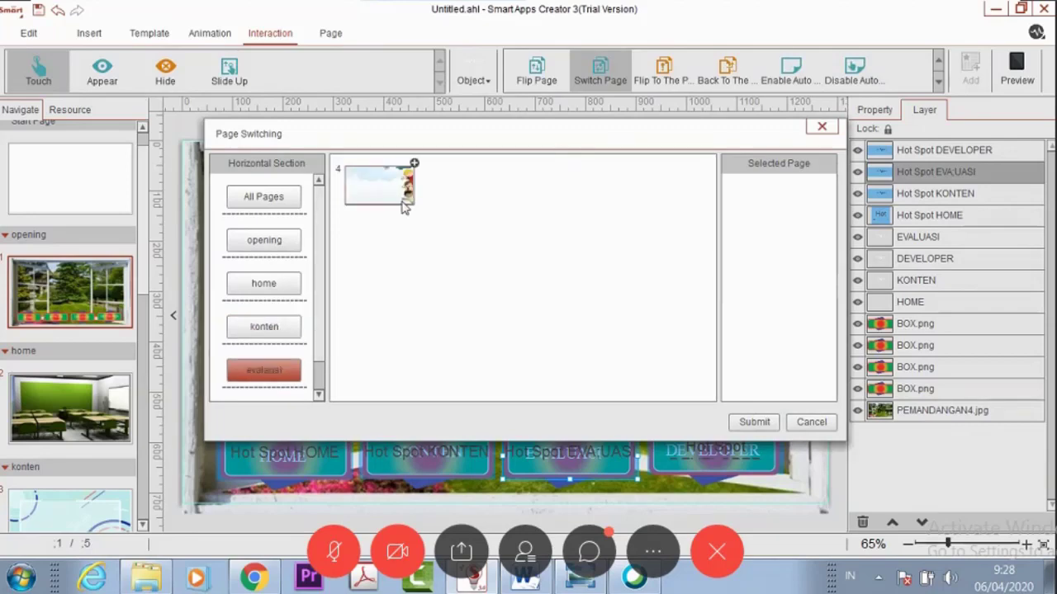
click(413, 165)
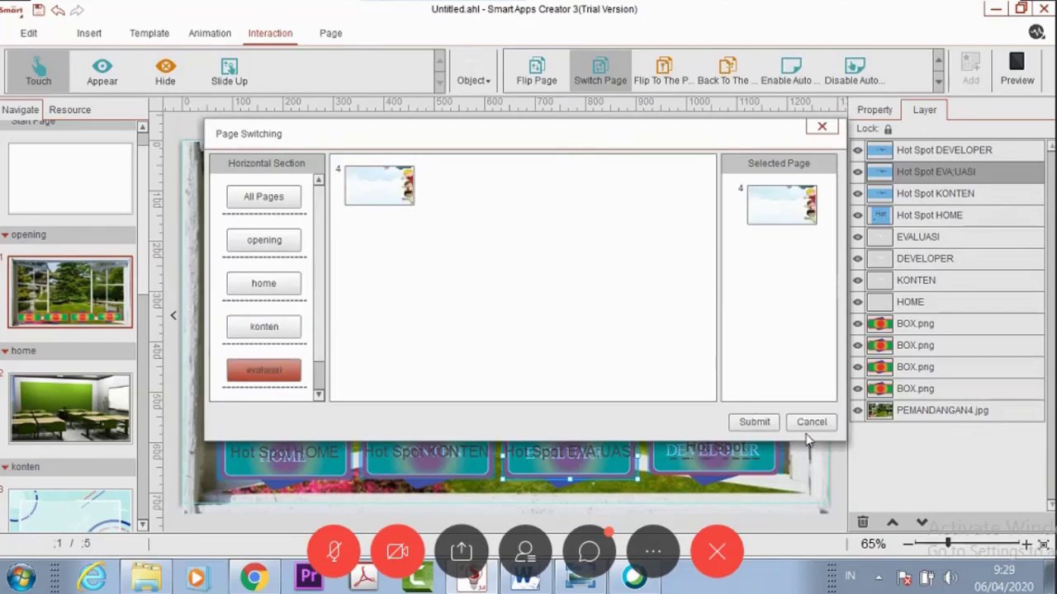
click(752, 422)
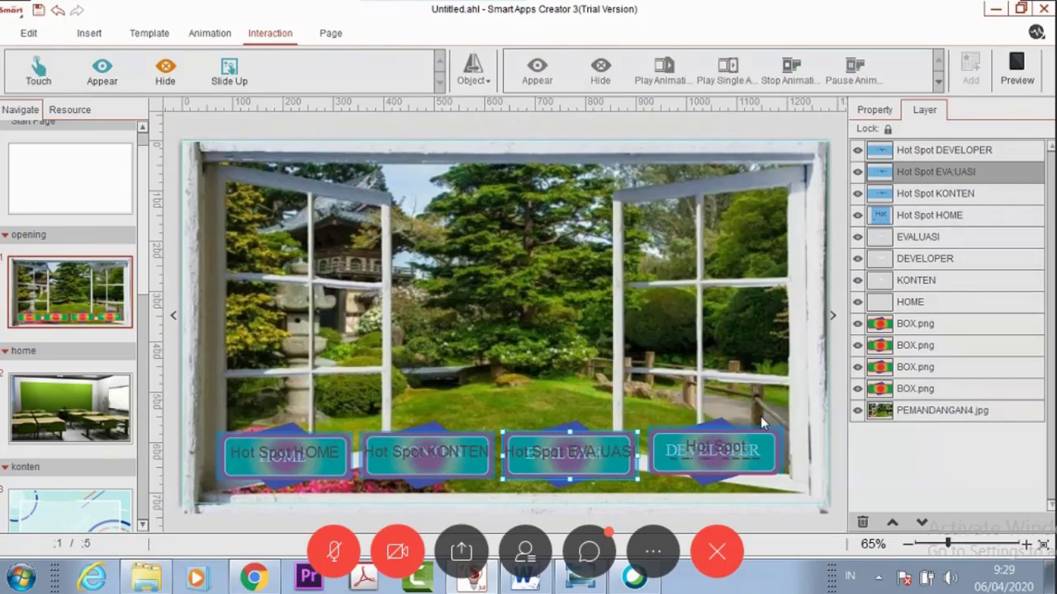
Step: Set up a Touch interaction on Hot Spot DEVELOPER with the DEVELOPER text as its target object
click(747, 442)
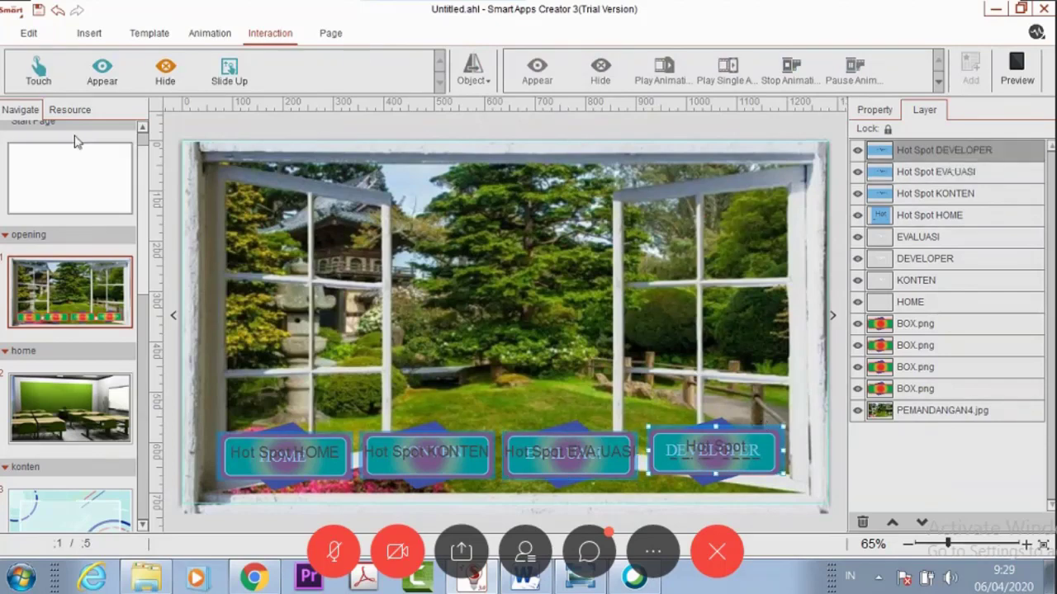
click(37, 83)
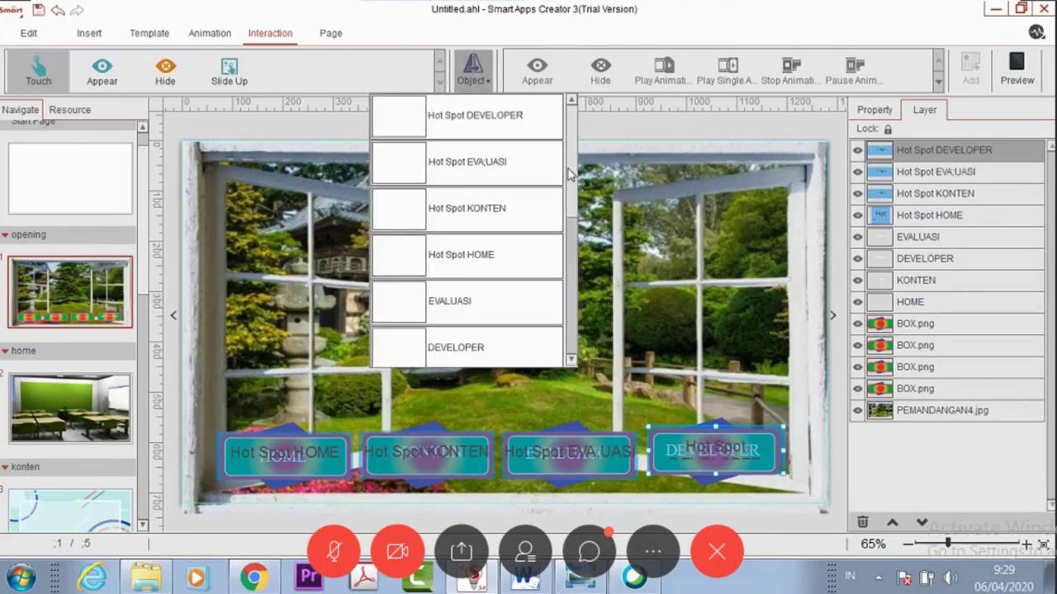
drag(568, 175, 566, 282)
scroll(566, 275, up, 3)
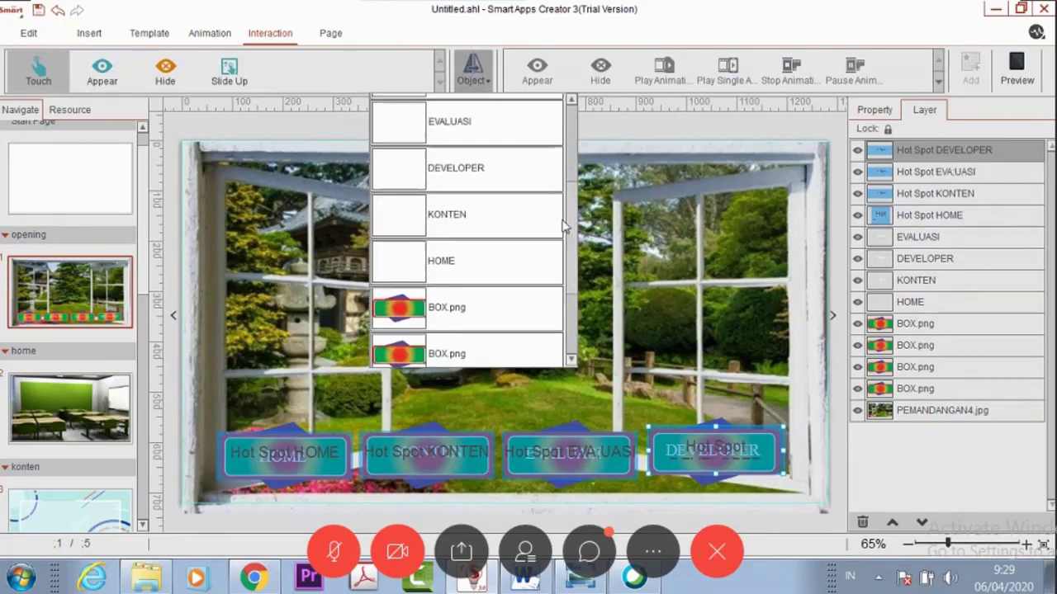
click(459, 166)
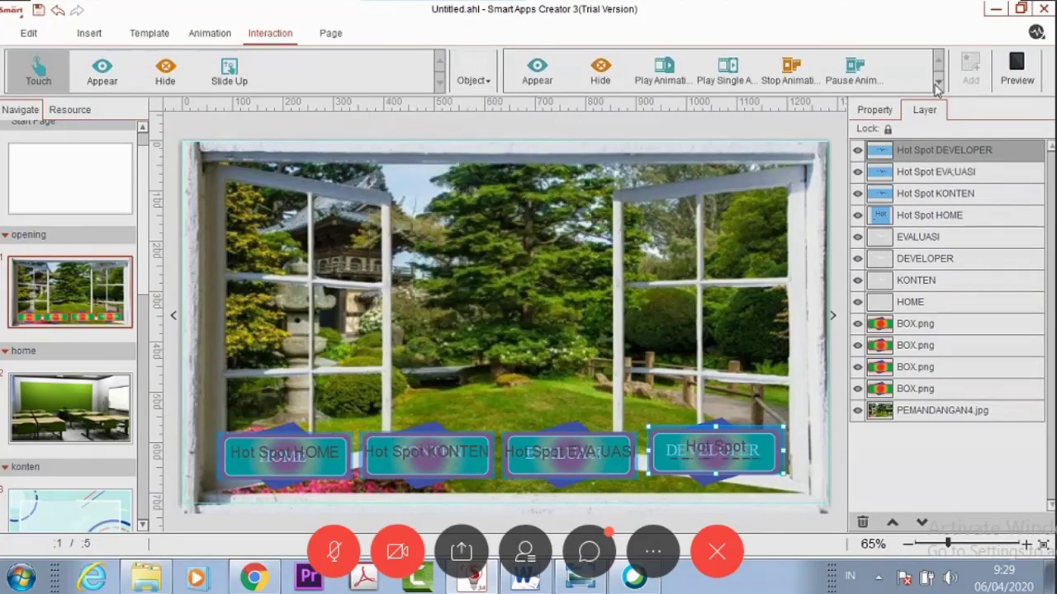
Step: Assign the Switch Page action to the DEVELOPER hotspot's interaction, with page 5 of the developer section as the destination
click(939, 83)
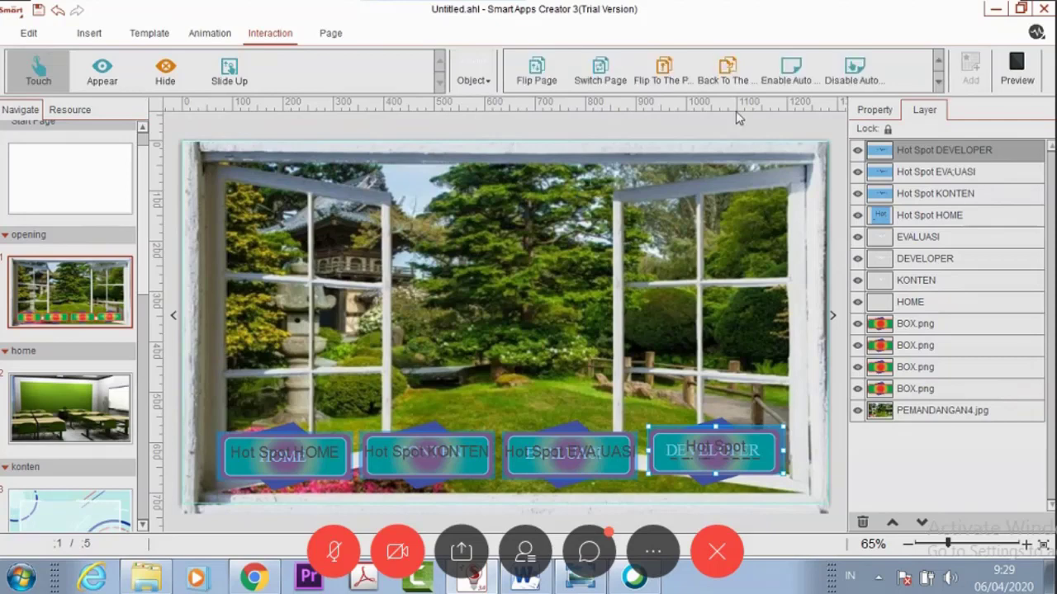
click(626, 88)
scroll(316, 367, down, 1)
click(291, 377)
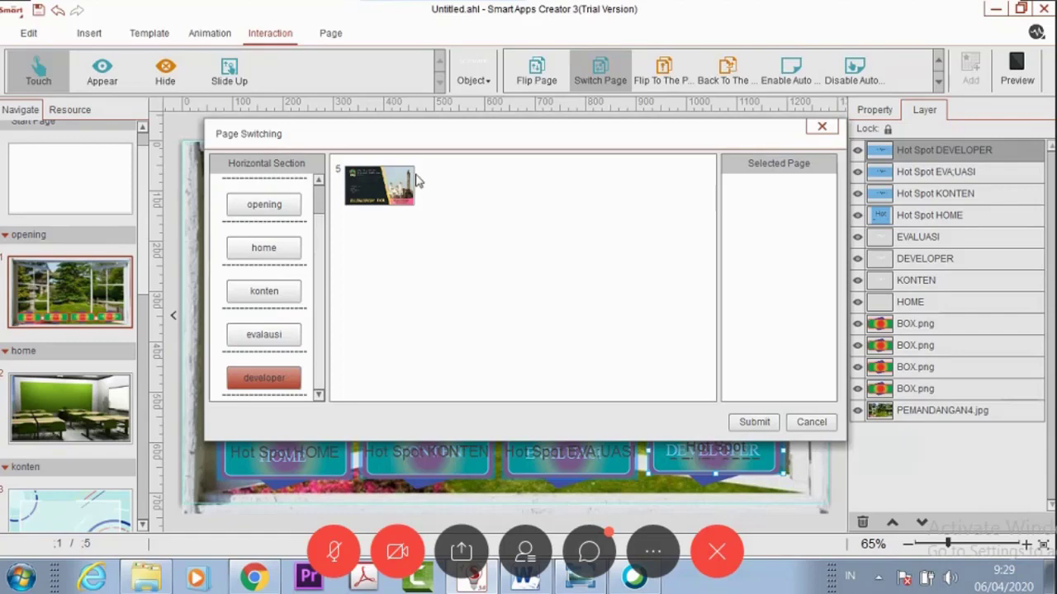
click(415, 164)
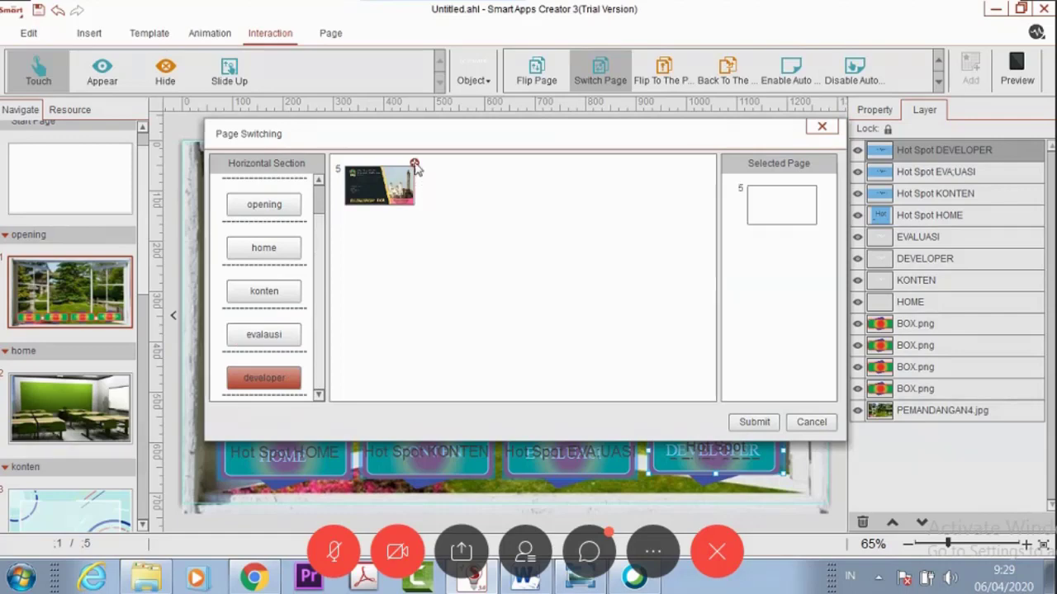
click(754, 424)
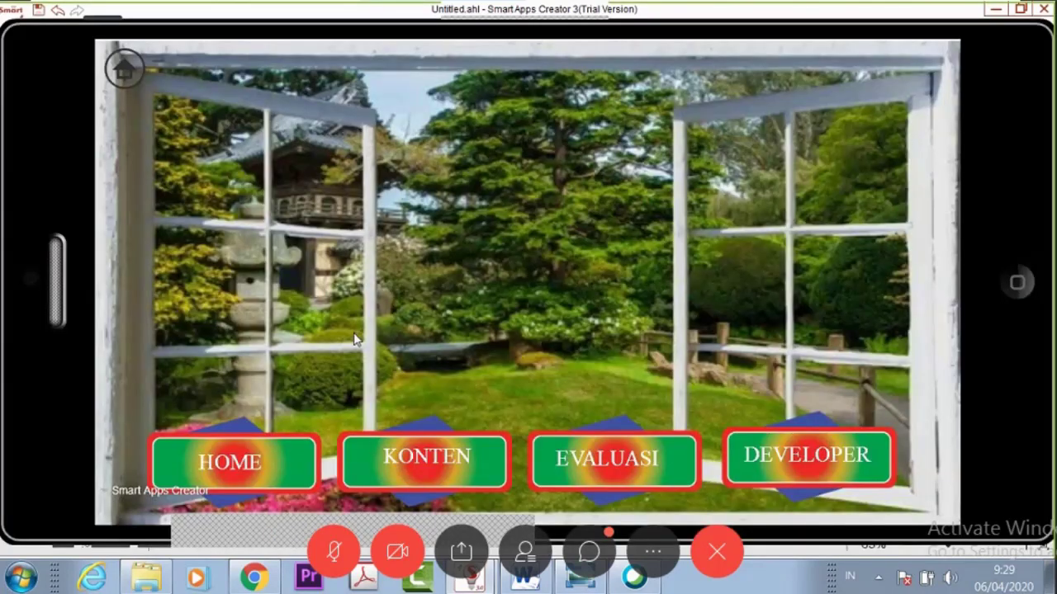
Step: Test the opening page's HOME and KONTEN buttons in the app preview, exiting the preview after each one
click(232, 477)
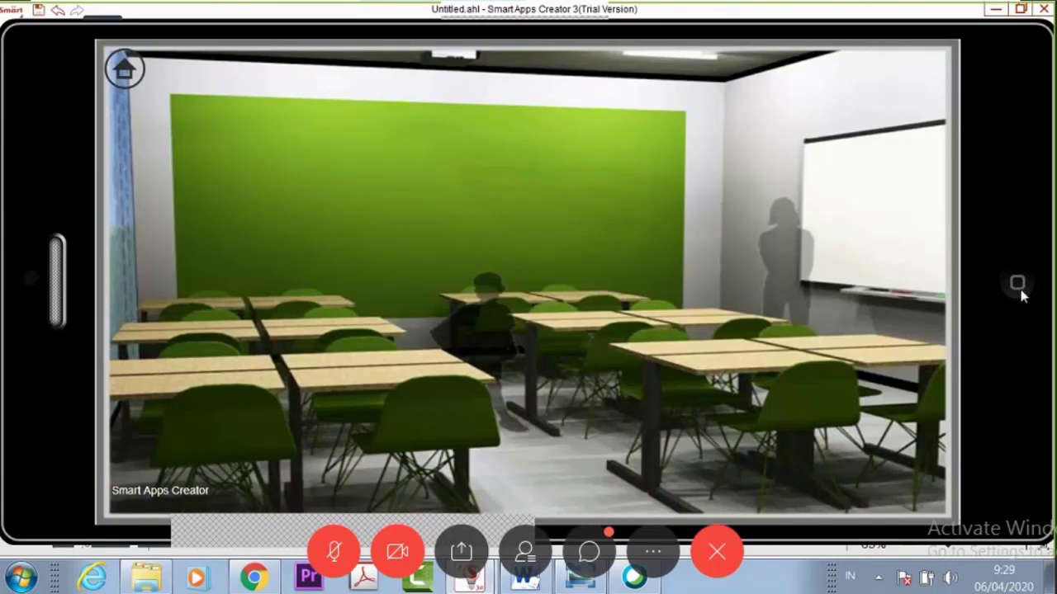
click(1019, 288)
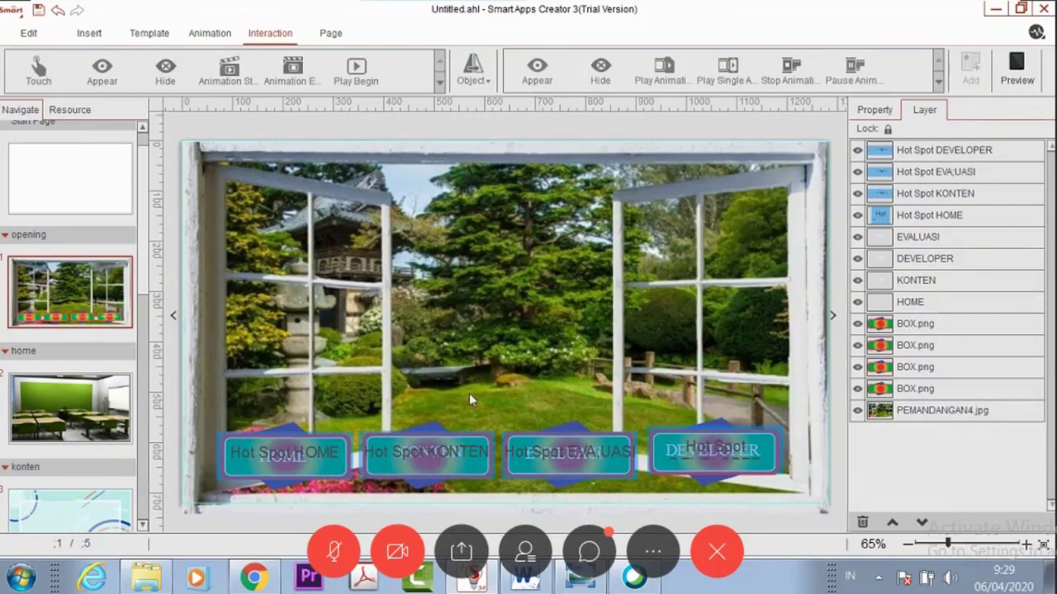
click(1026, 73)
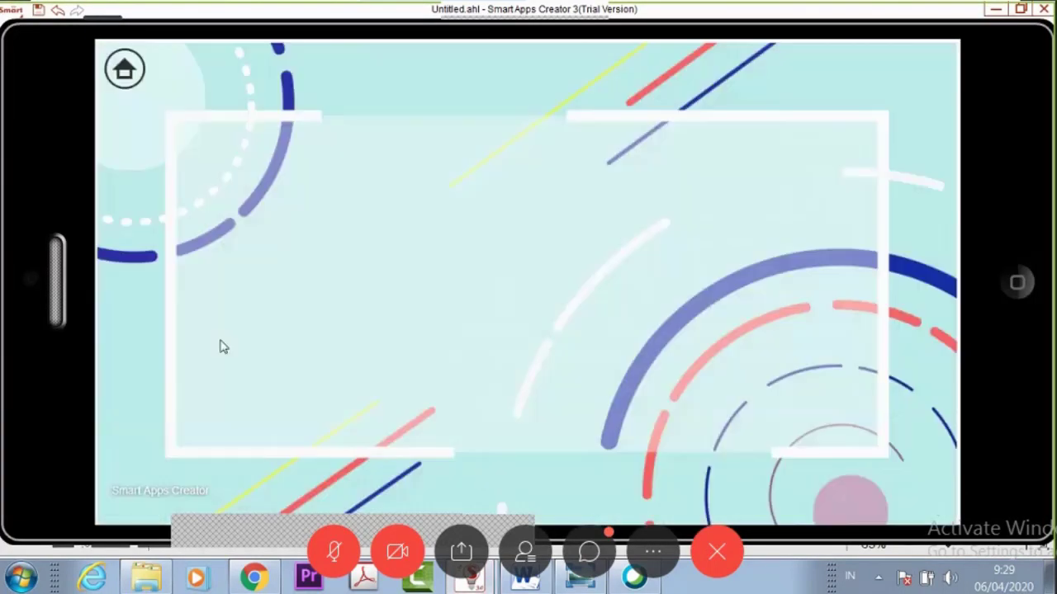
click(1018, 282)
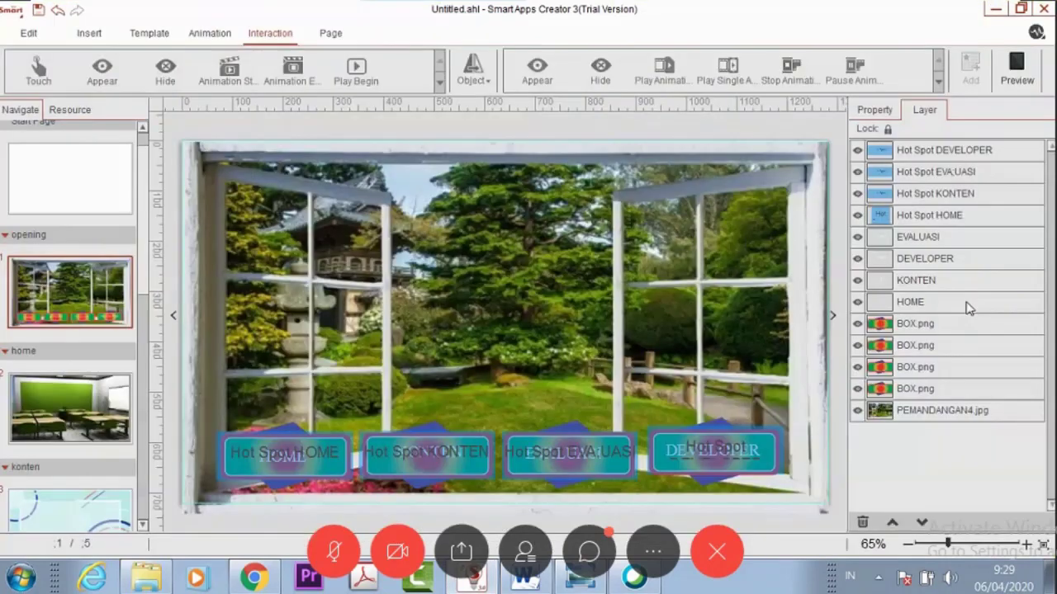
Step: Preview the app, test the EVALUASI button on the opening page, and exit the preview
click(949, 172)
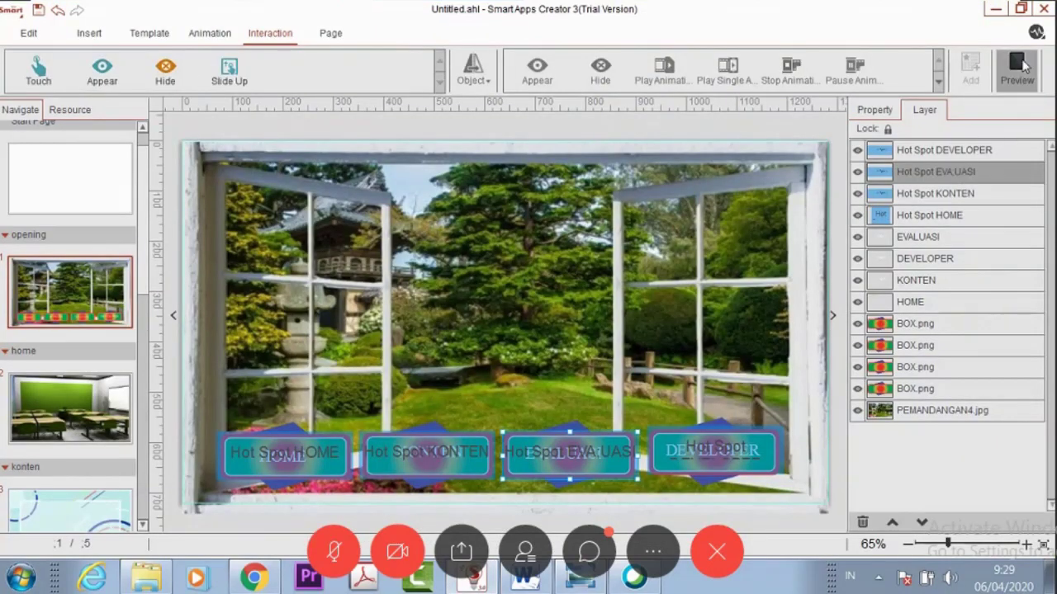
key(F5)
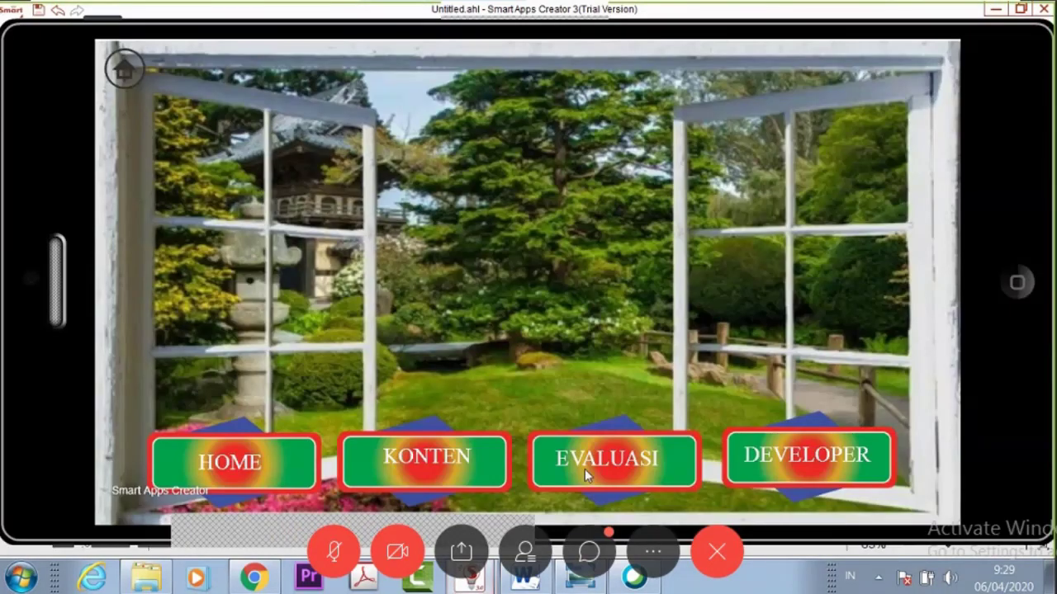
click(585, 469)
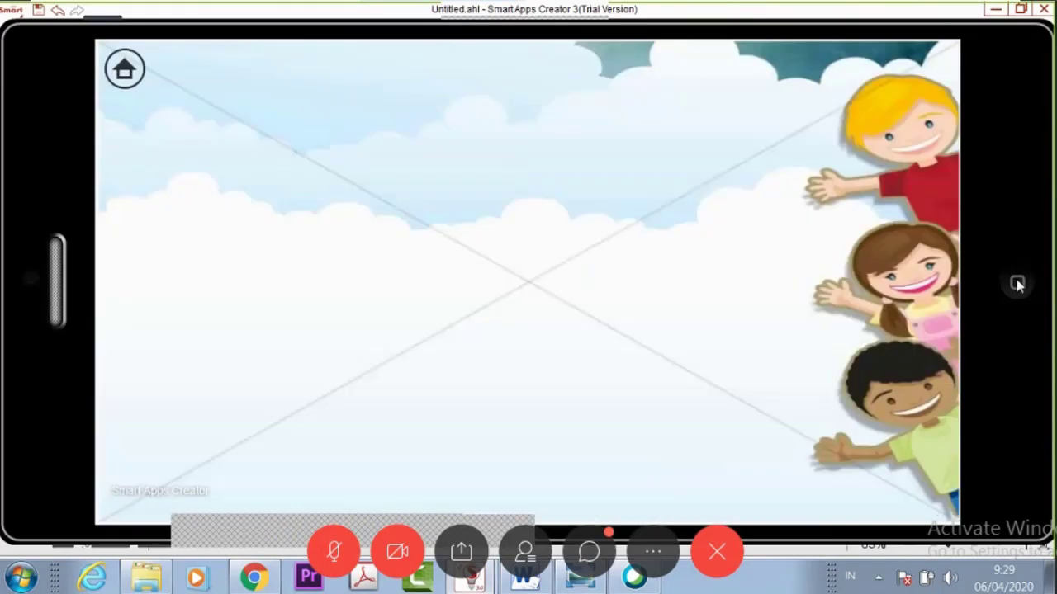
click(1017, 284)
Step: Preview the app, test the DEVELOPER button and the return to the opening page, and exit the preview
click(1013, 83)
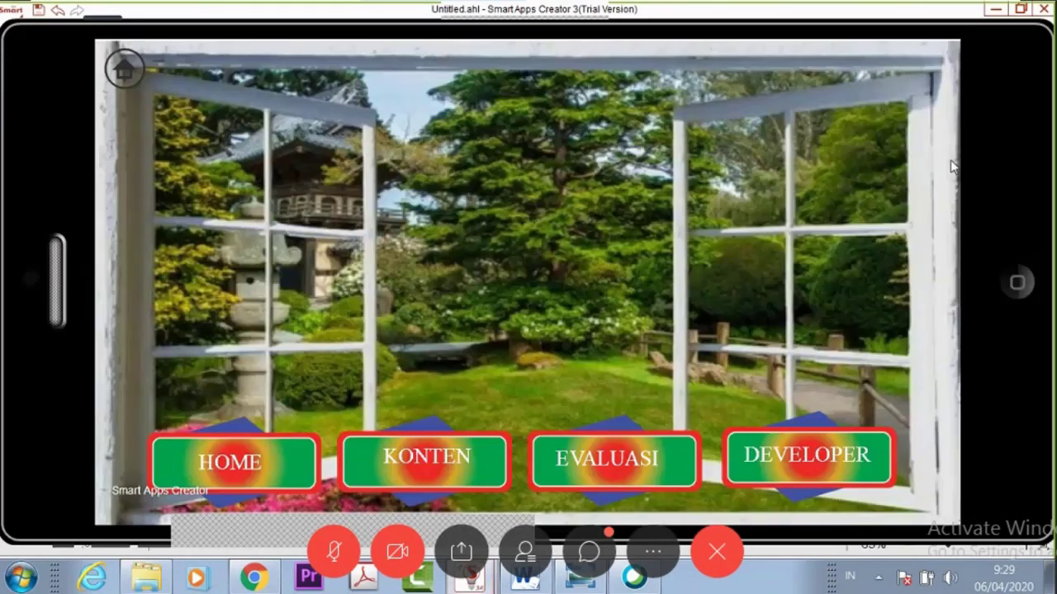
click(124, 70)
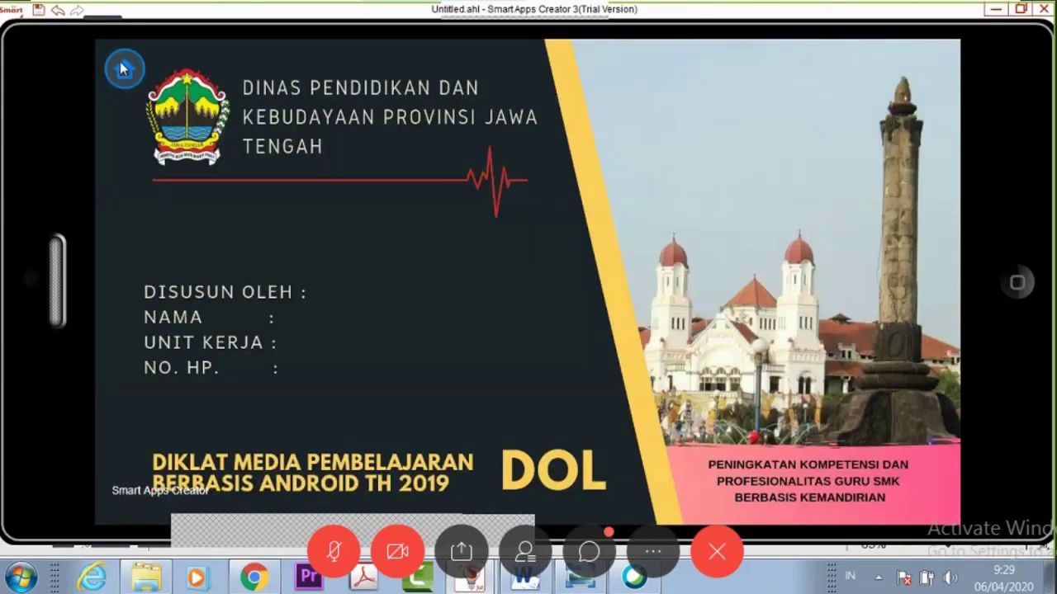
click(124, 69)
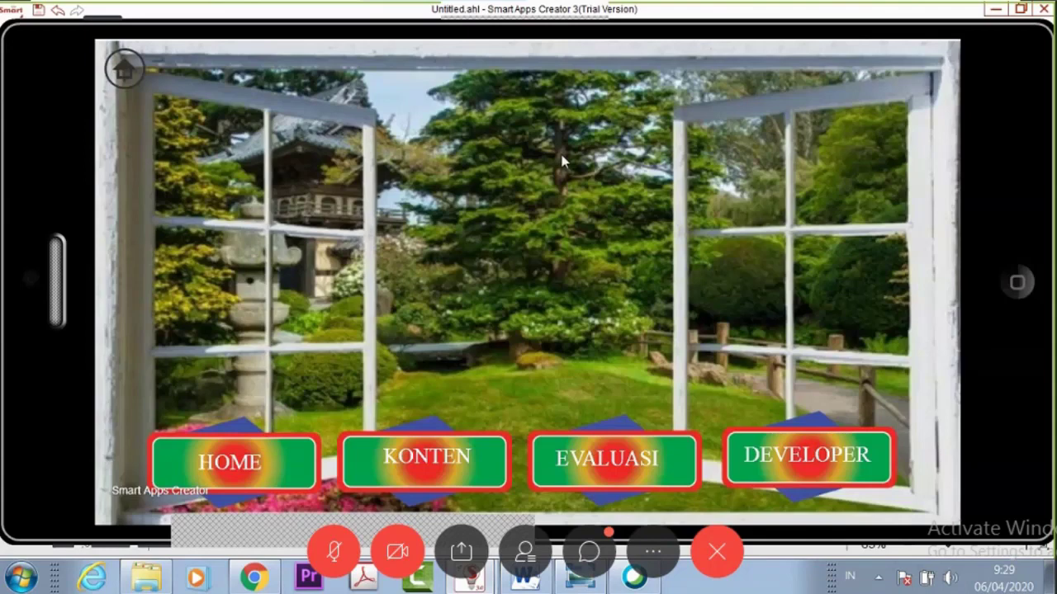
click(1017, 282)
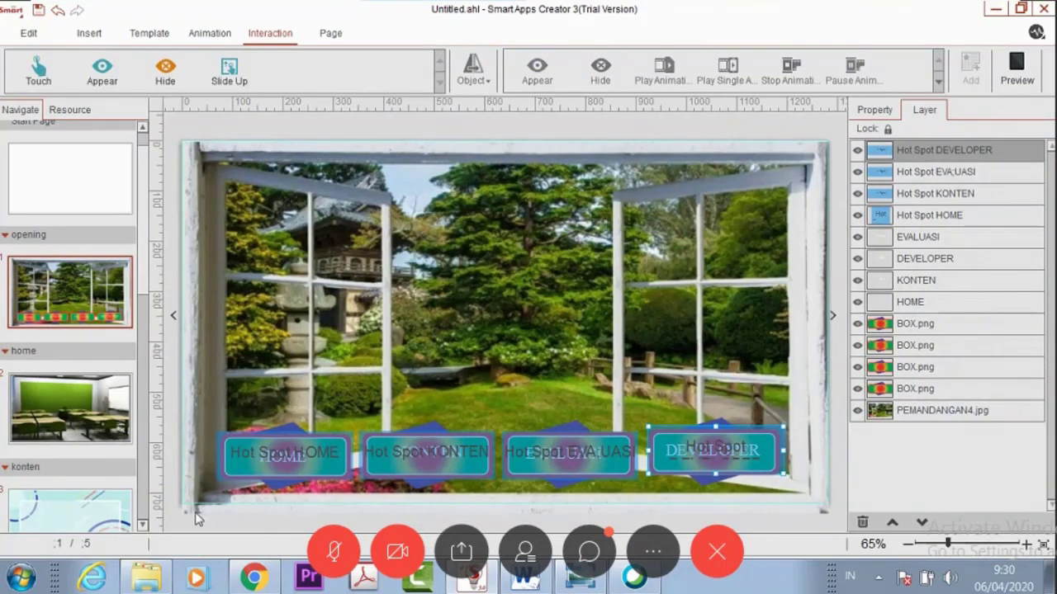
Step: Copy all four menu buttons with their labels and hotspots from the opening page onto the home page
drag(198, 516, 801, 411)
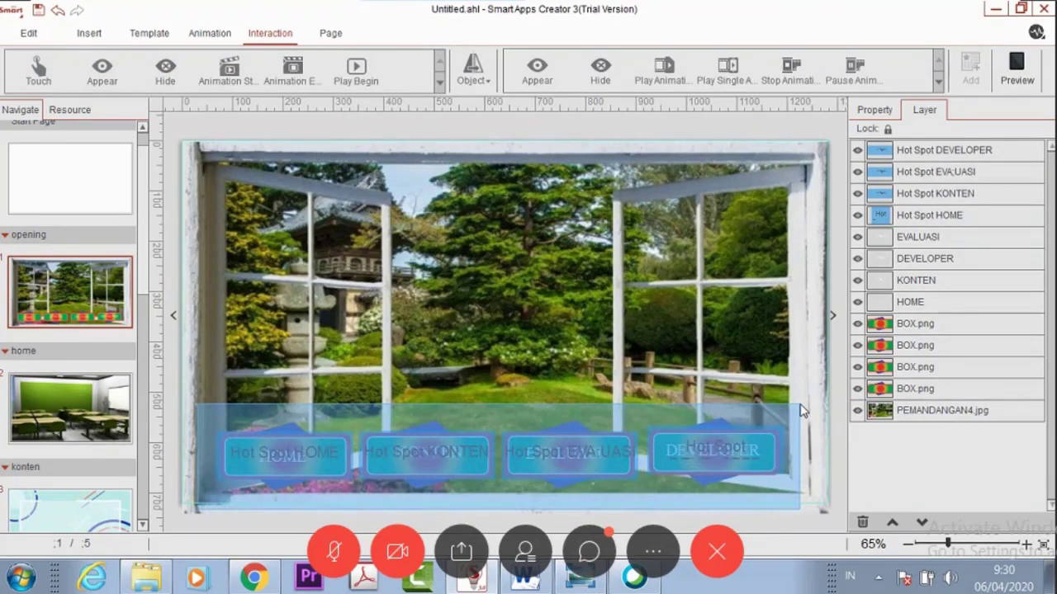
drag(801, 410, 796, 414)
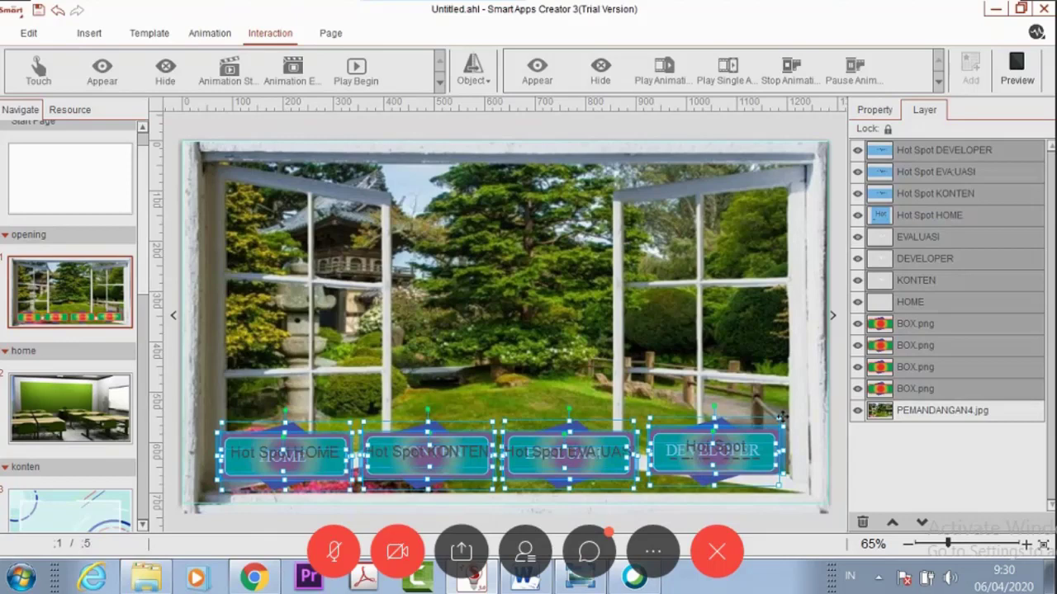
click(89, 442)
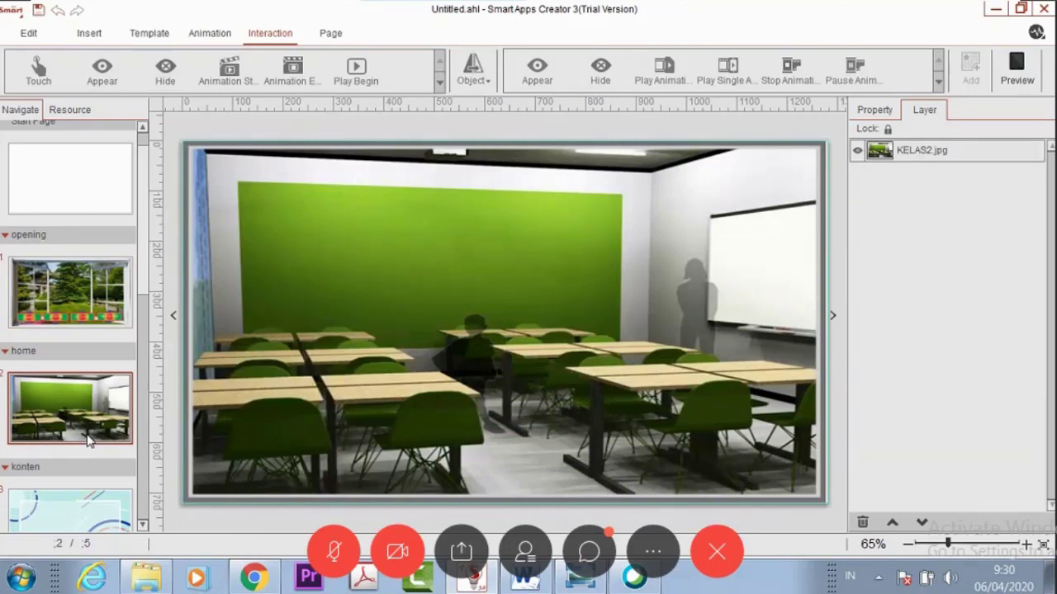
key(ctrl+v)
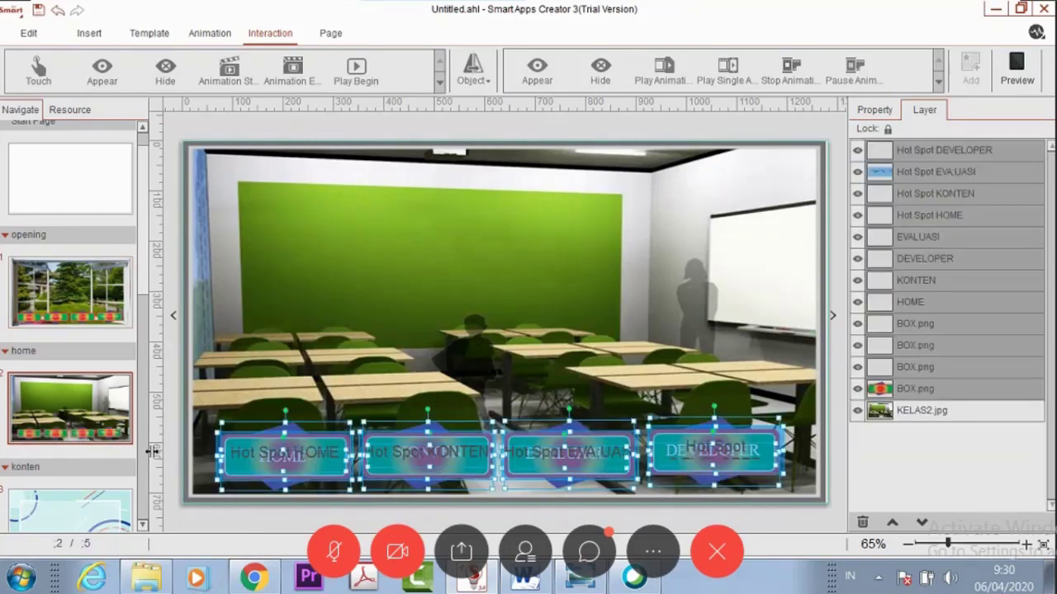
Step: Paste the copied menu buttons, labels and hotspots onto the konten page and the evaluation page
scroll(93, 408, down, 3)
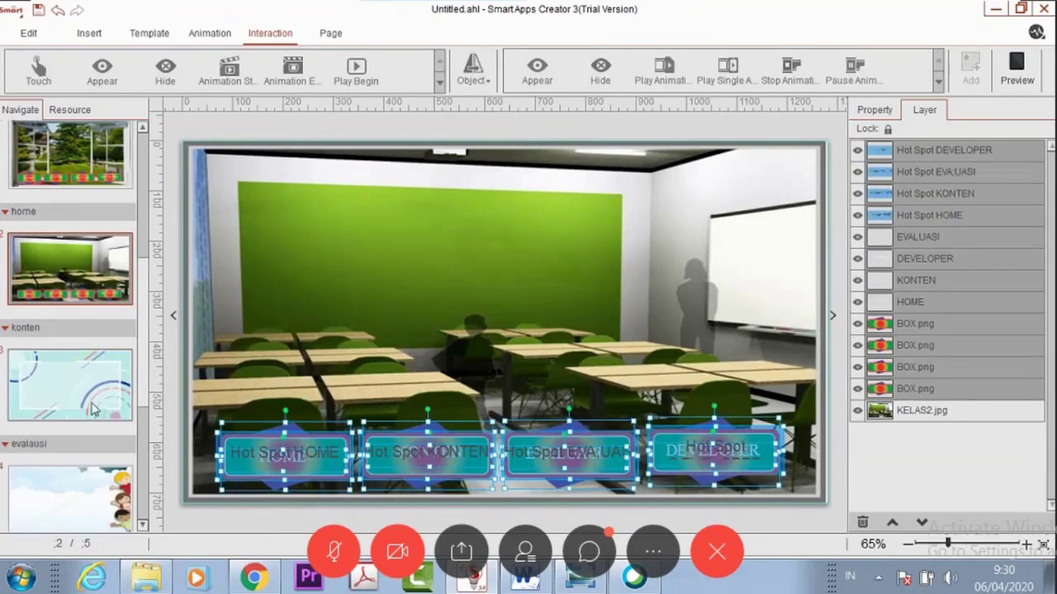
click(93, 408)
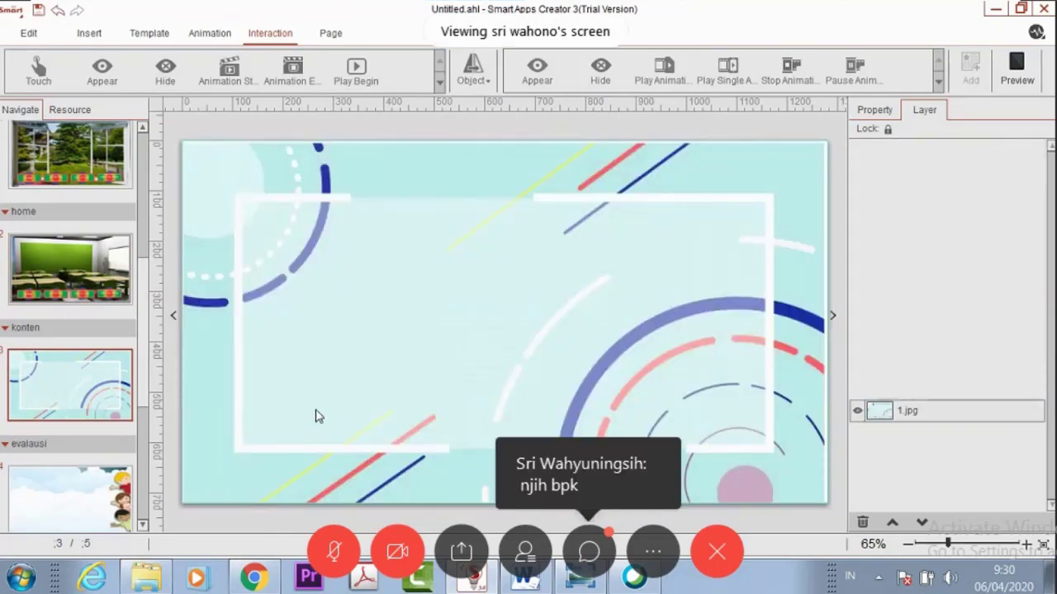
key(ctrl+v)
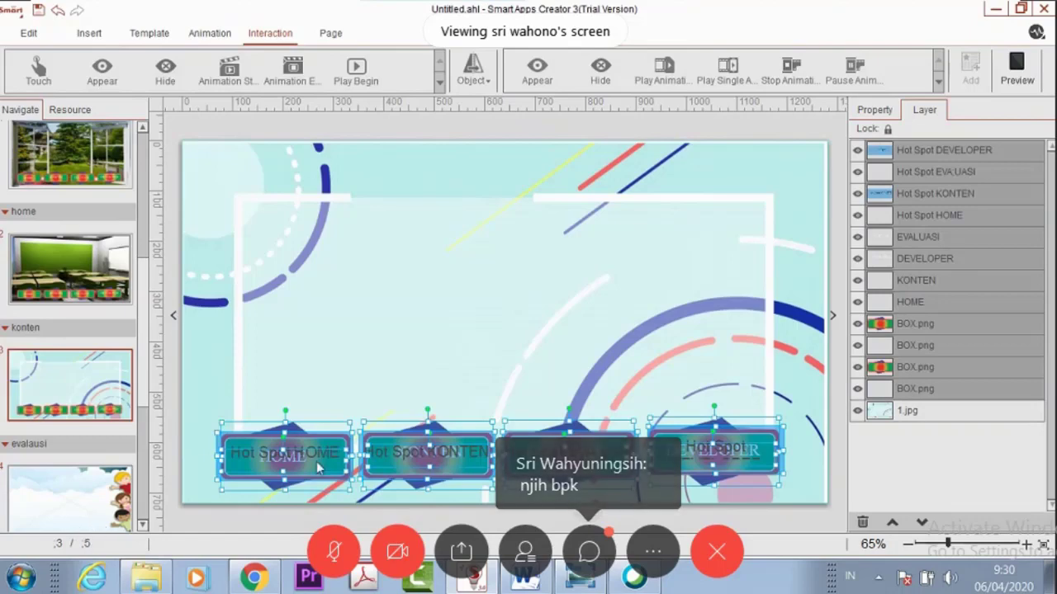
key(Page_Down)
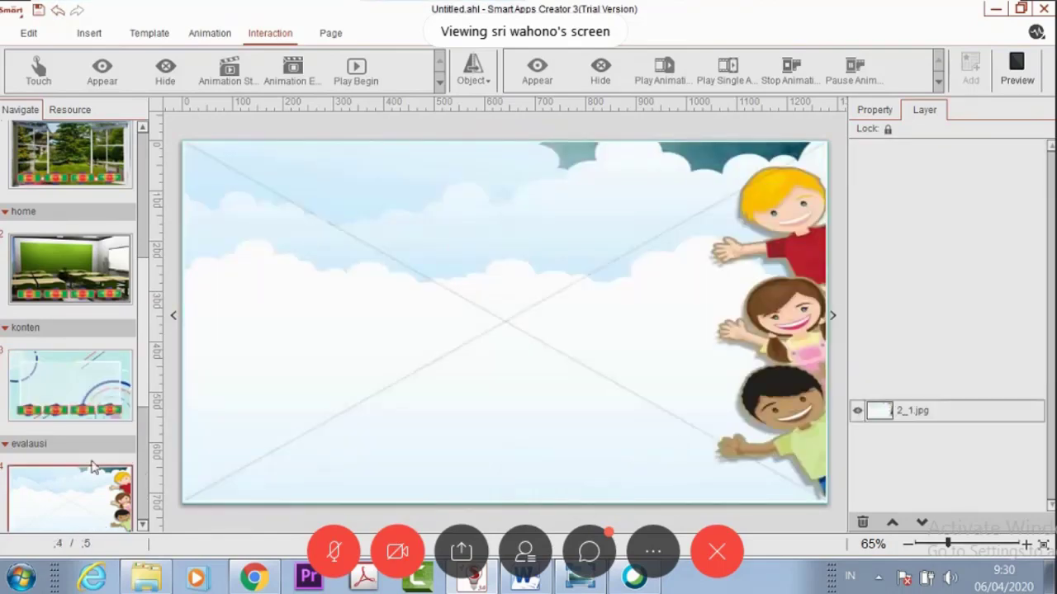
key(ctrl+v)
scroll(94, 468, down, 3)
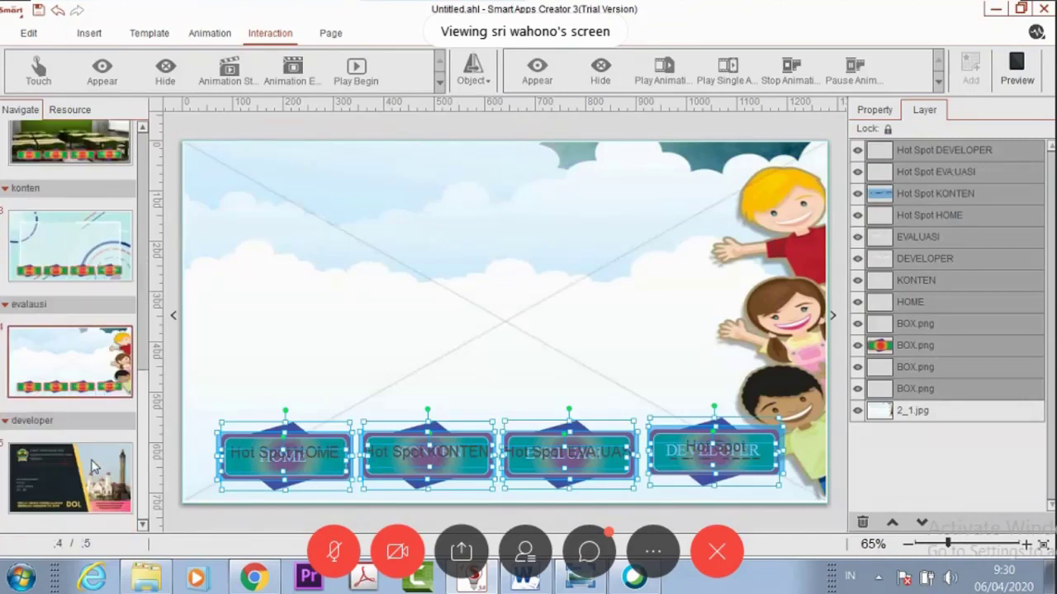
click(93, 467)
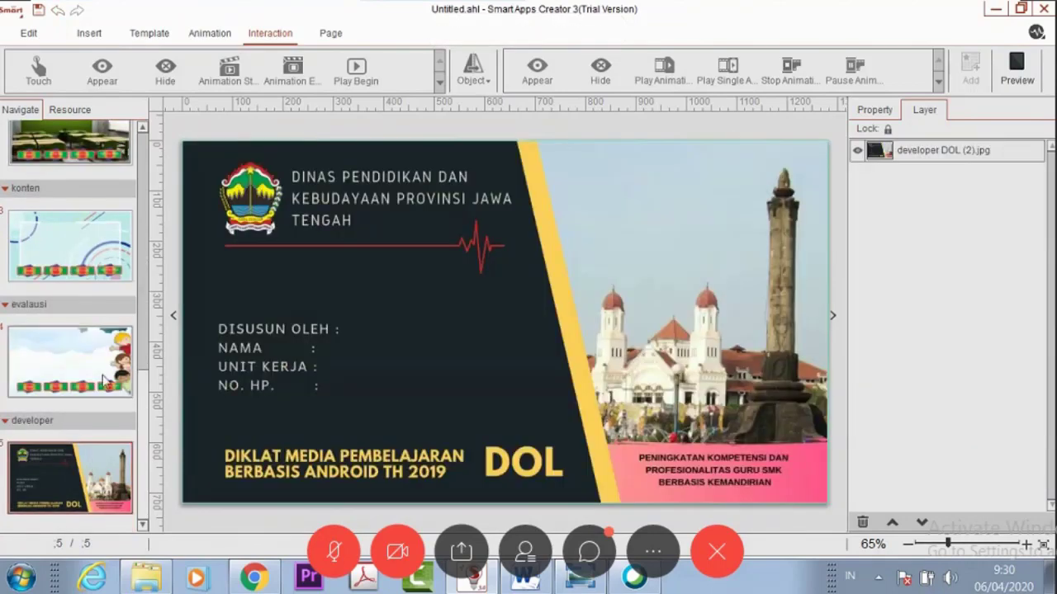
scroll(105, 332, up, 3)
scroll(105, 333, up, 3)
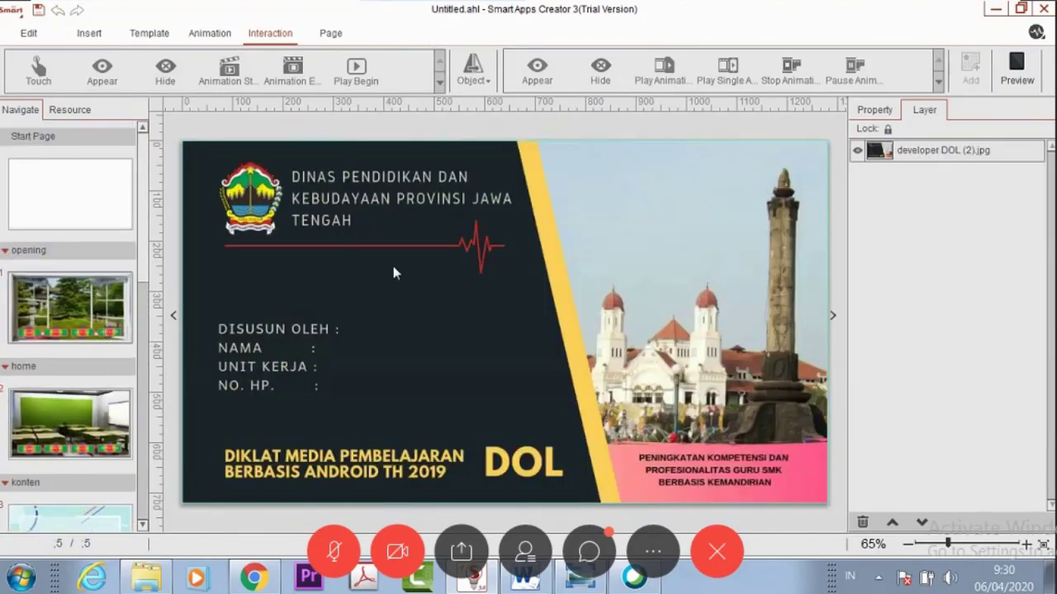
Step: Preview the app, test the HOME, KONTEN, EVALUASI and DEVELOPER buttons from page to page, return to the opening page and exit
click(1015, 70)
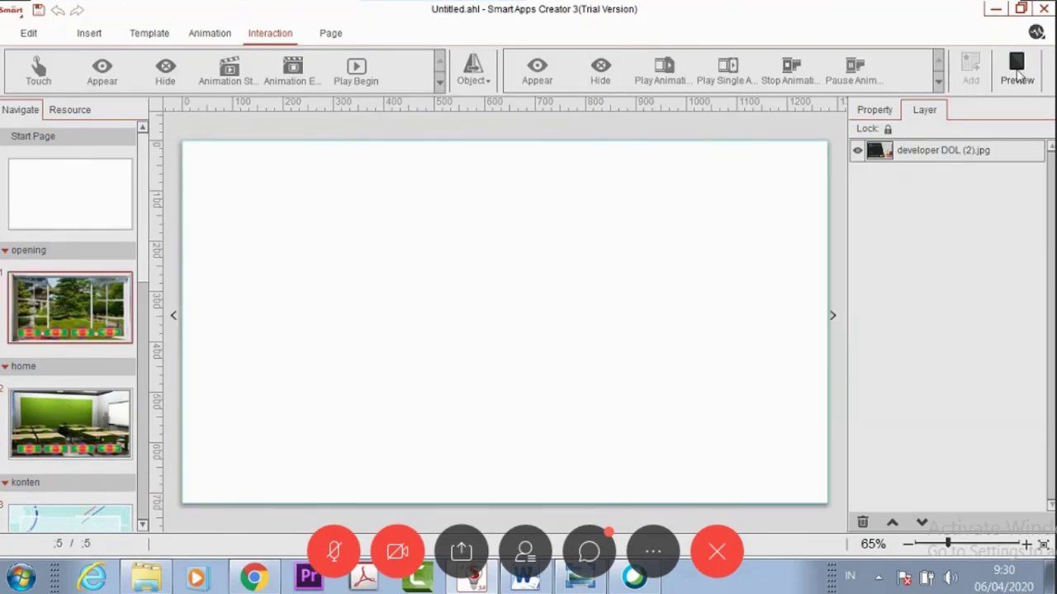
click(1014, 71)
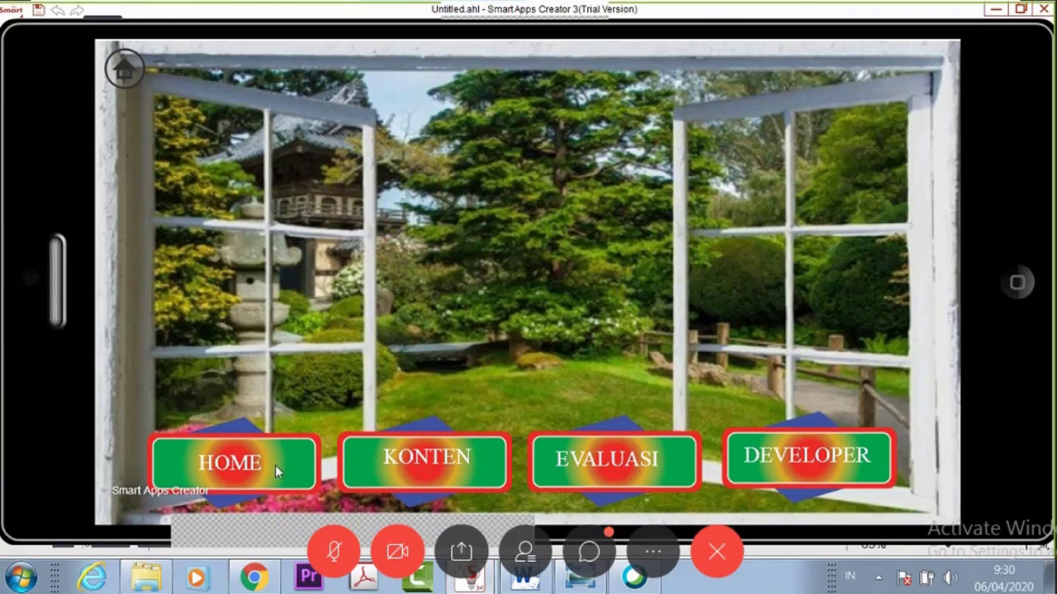
click(276, 466)
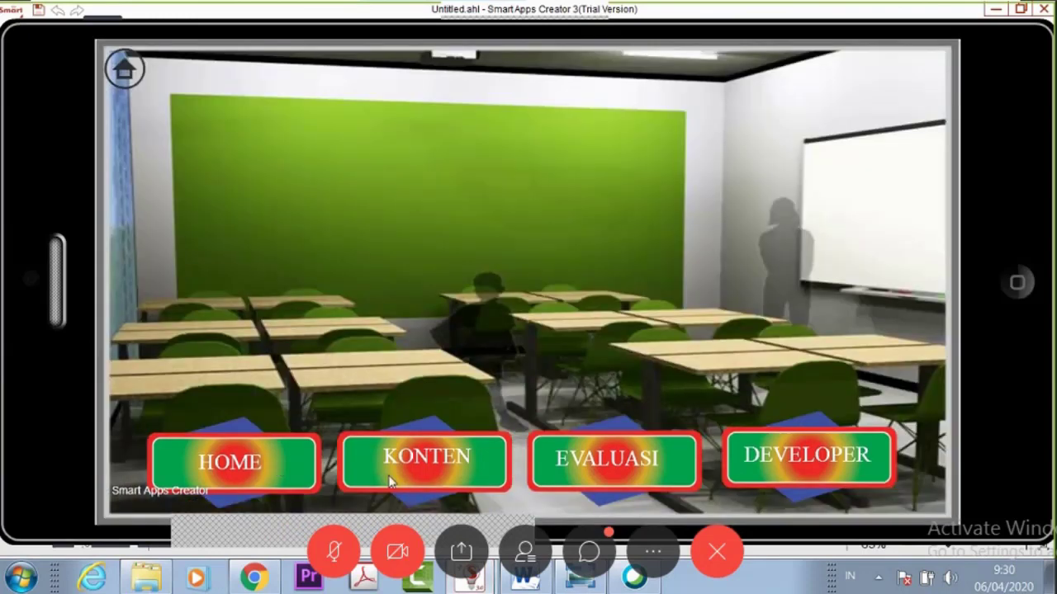
click(460, 474)
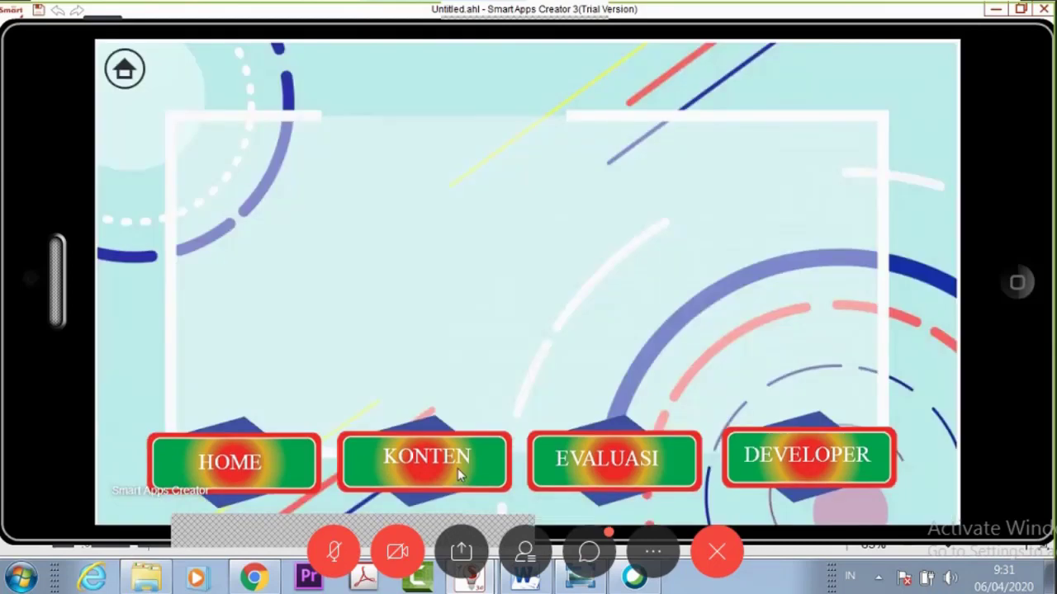
click(590, 465)
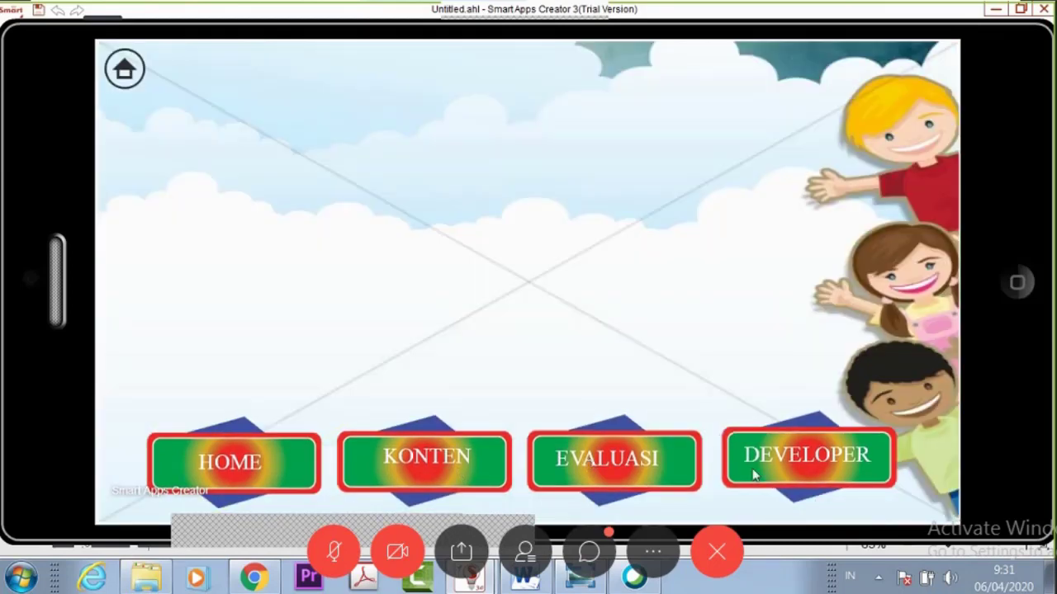
click(753, 472)
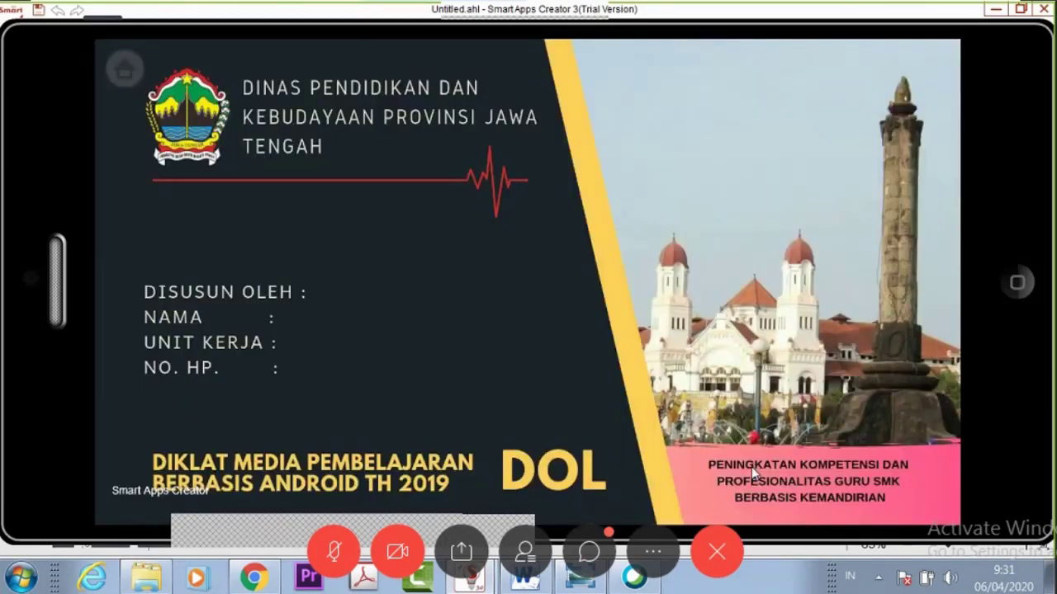
click(121, 75)
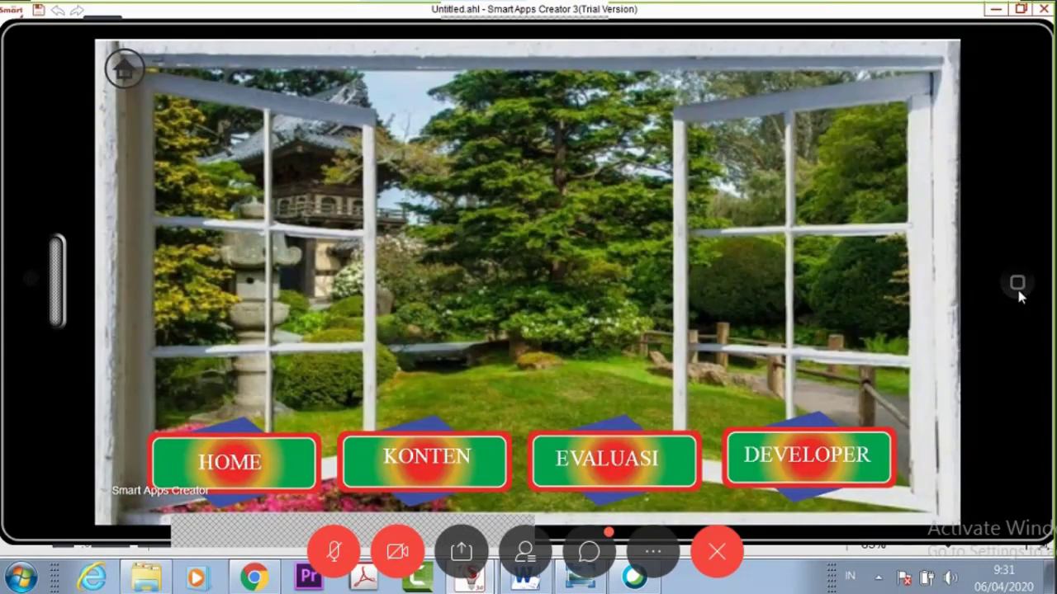
click(1018, 287)
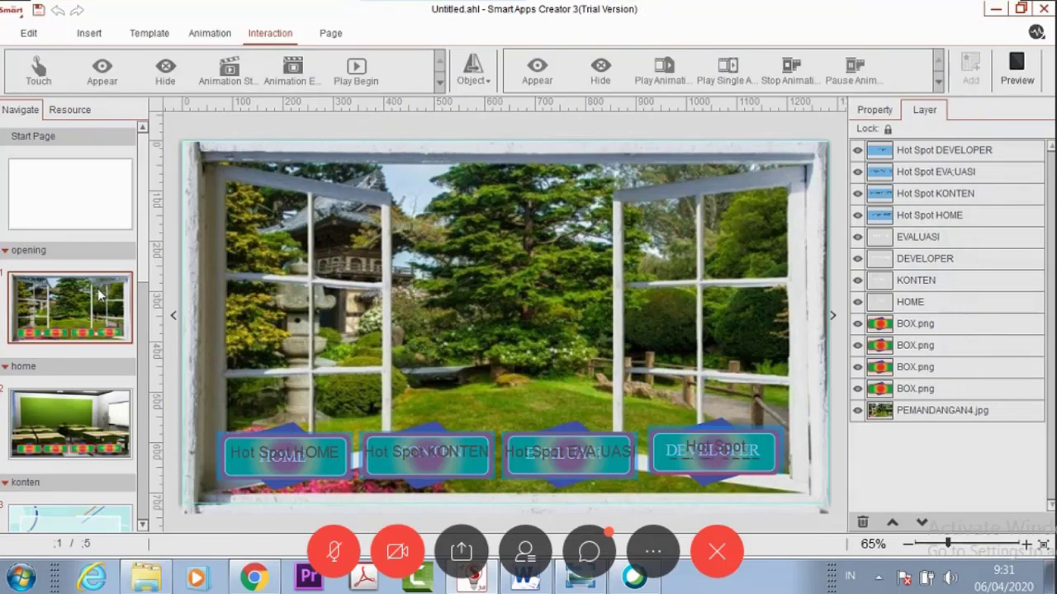
Step: Insert a horizontal text object reading PELATIHAN SAC on the opening page
click(88, 35)
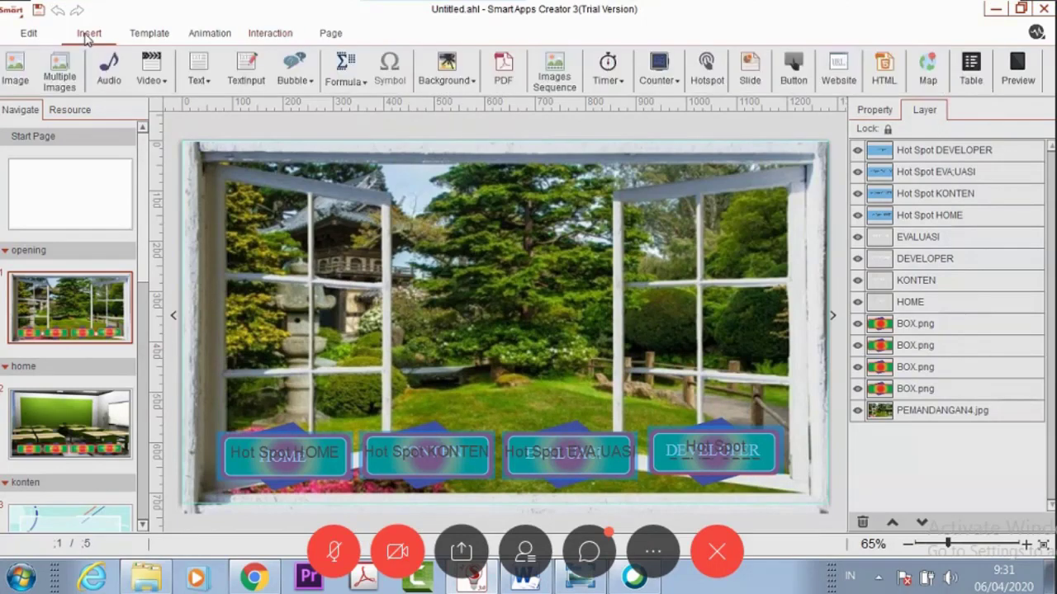
click(200, 85)
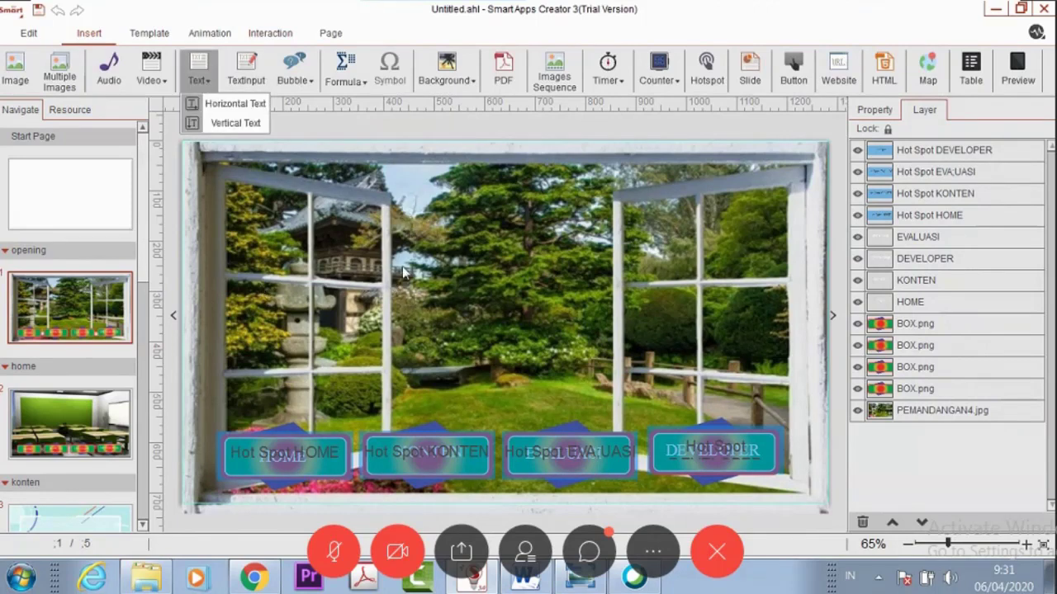
click(240, 113)
click(503, 316)
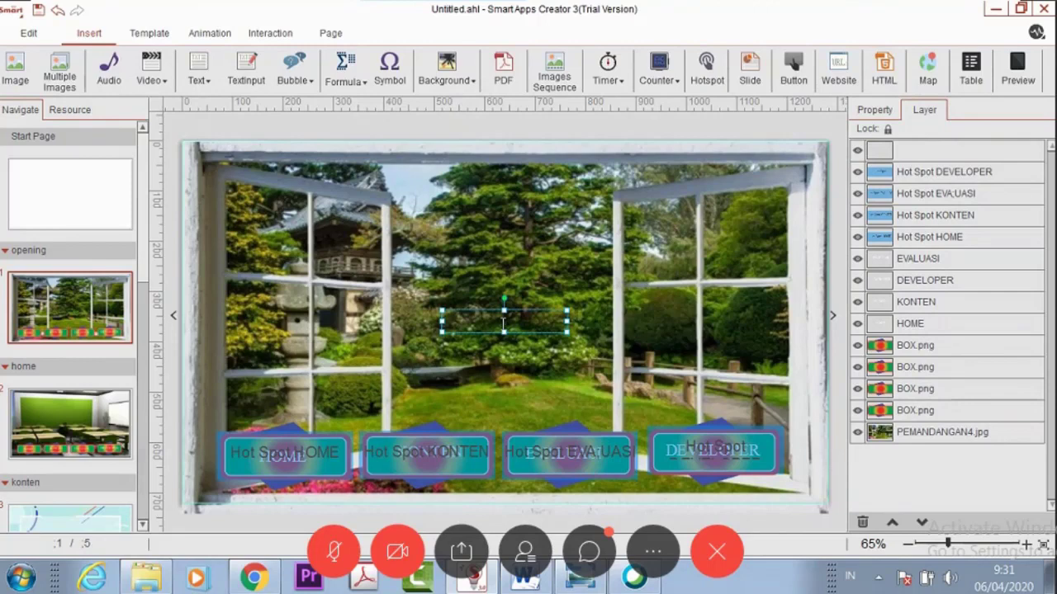
text(SELANJUTNYANYA)
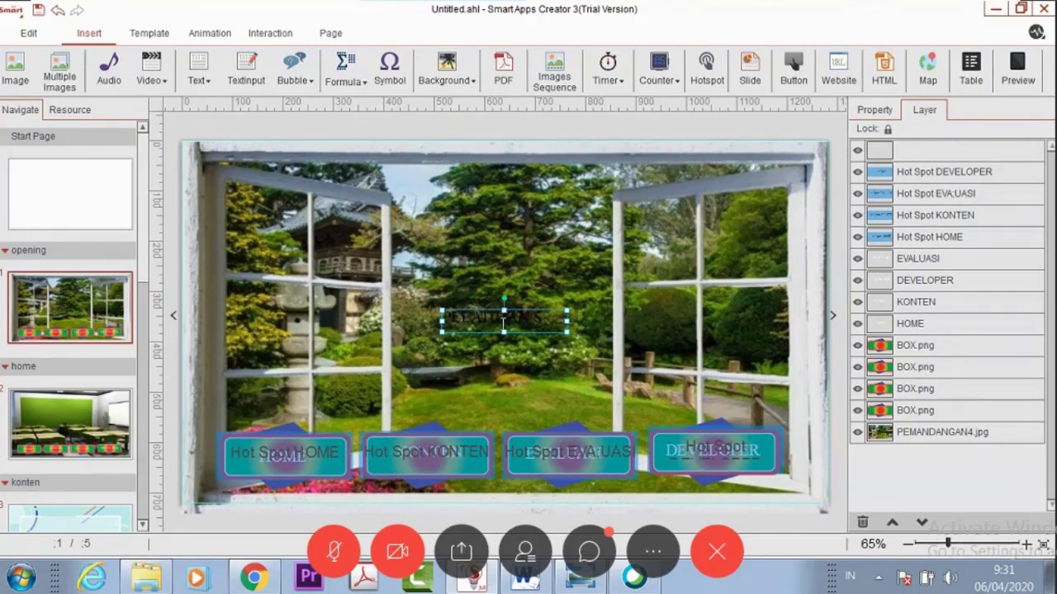
Step: Set the font size of the whole PELATIHAN SAC title to 72
key(ctrl+a)
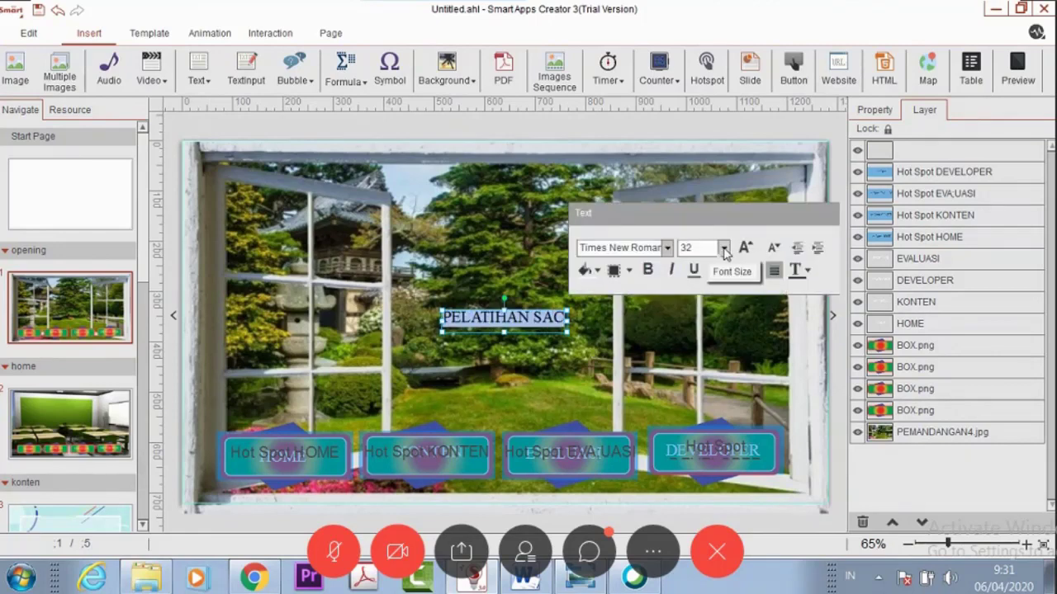
click(722, 248)
drag(722, 322, 720, 353)
click(708, 351)
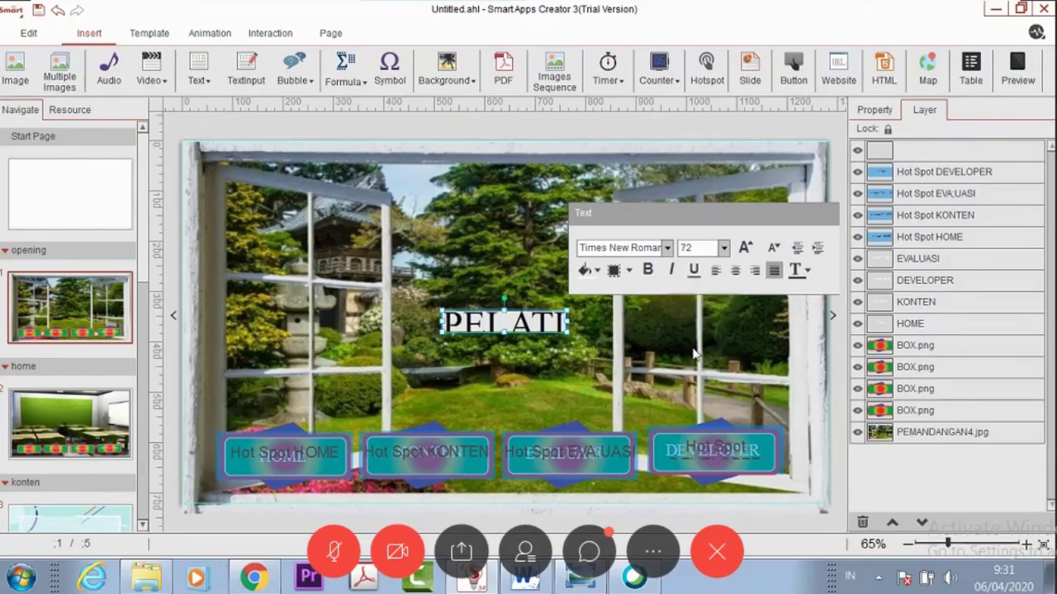
Step: Centre the PELATIHAN SAC title in an enlarged text box and move it to the middle of the opening page
drag(566, 333, 834, 381)
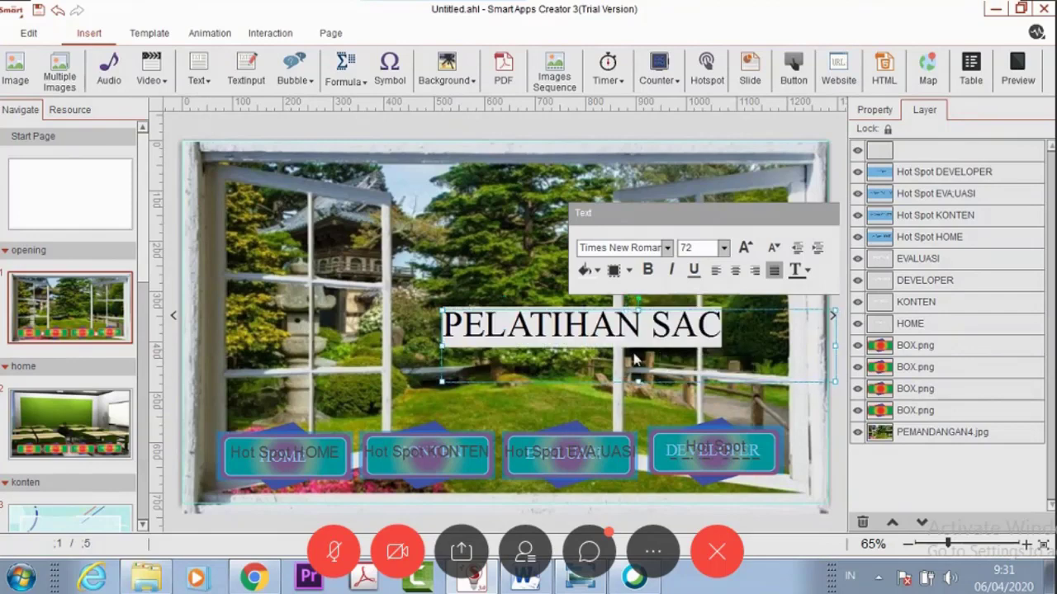
click(734, 270)
drag(630, 308, 495, 278)
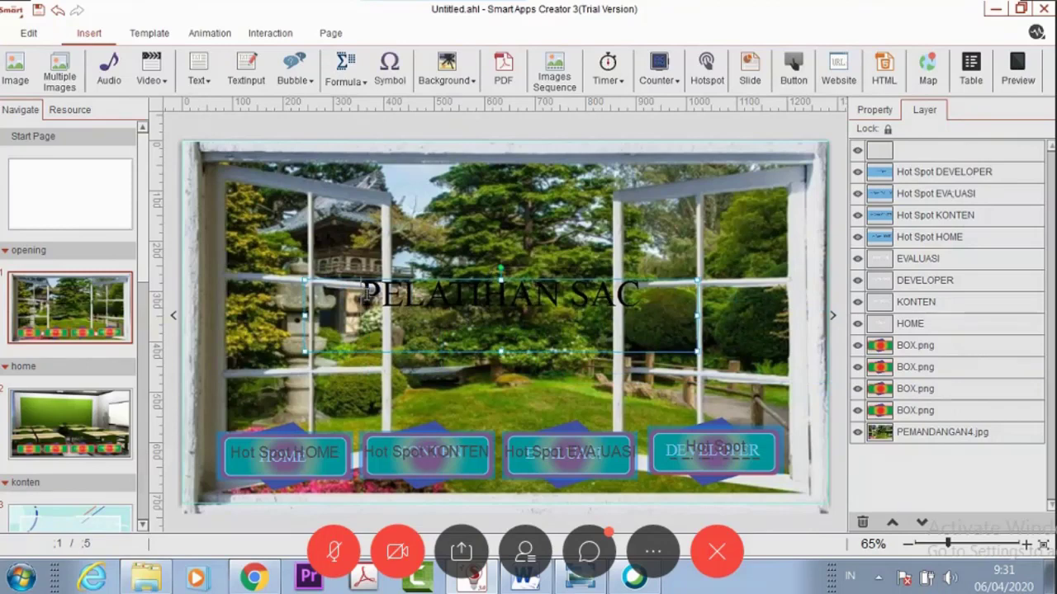
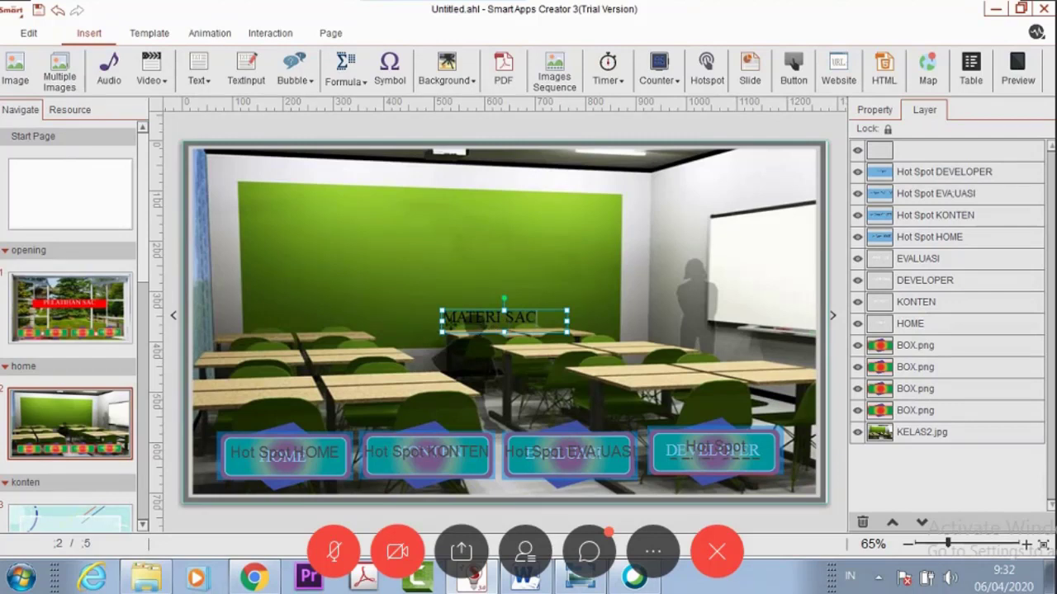
Step: Set the font size of the home page's MATERI SAC text to 72
double_click(450, 316)
drag(499, 319, 535, 320)
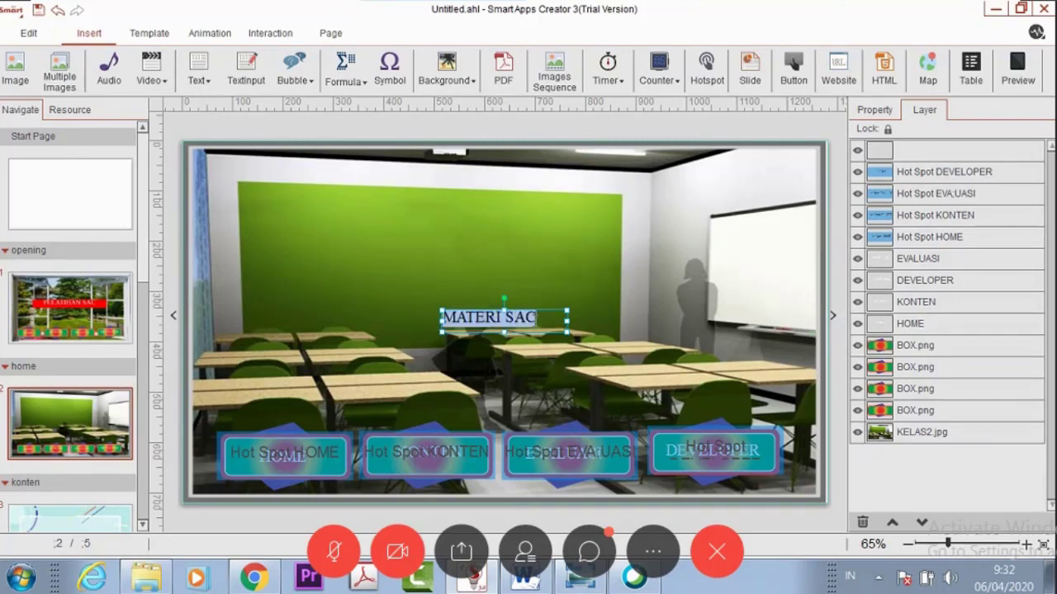
click(724, 248)
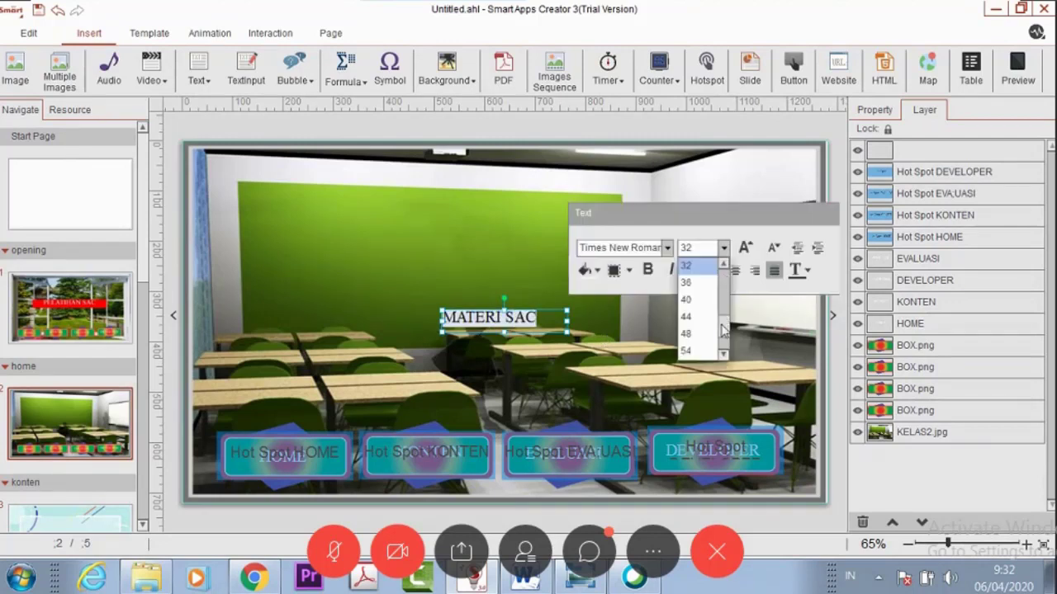
scroll(723, 330, down, 1)
click(703, 361)
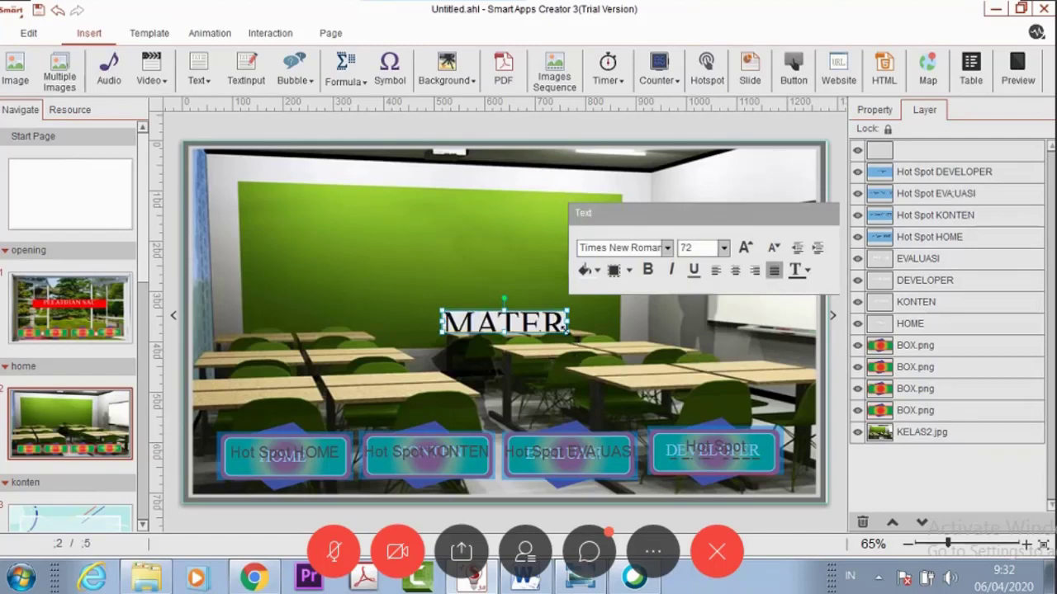
Step: Centre the MATERI SAC text in an enlarged text box and move it onto the green board
drag(661, 342, 793, 342)
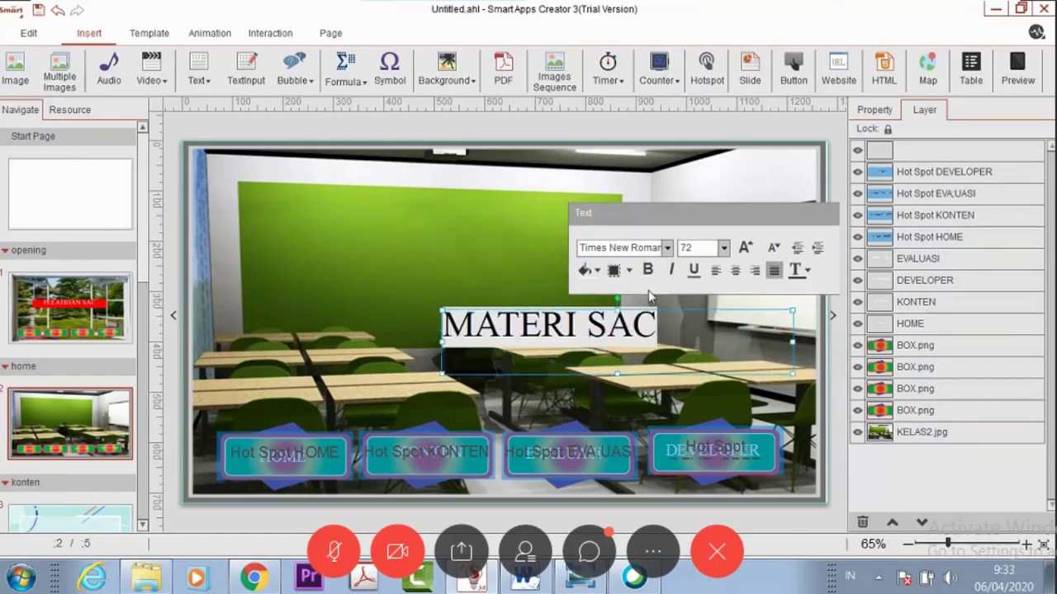
click(737, 274)
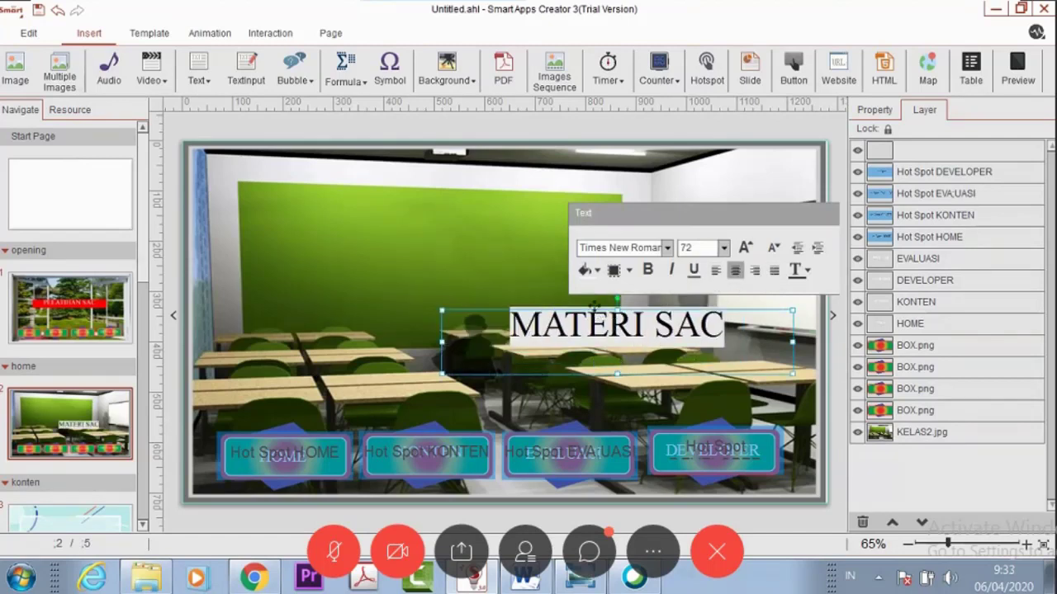
drag(594, 305, 426, 237)
click(649, 261)
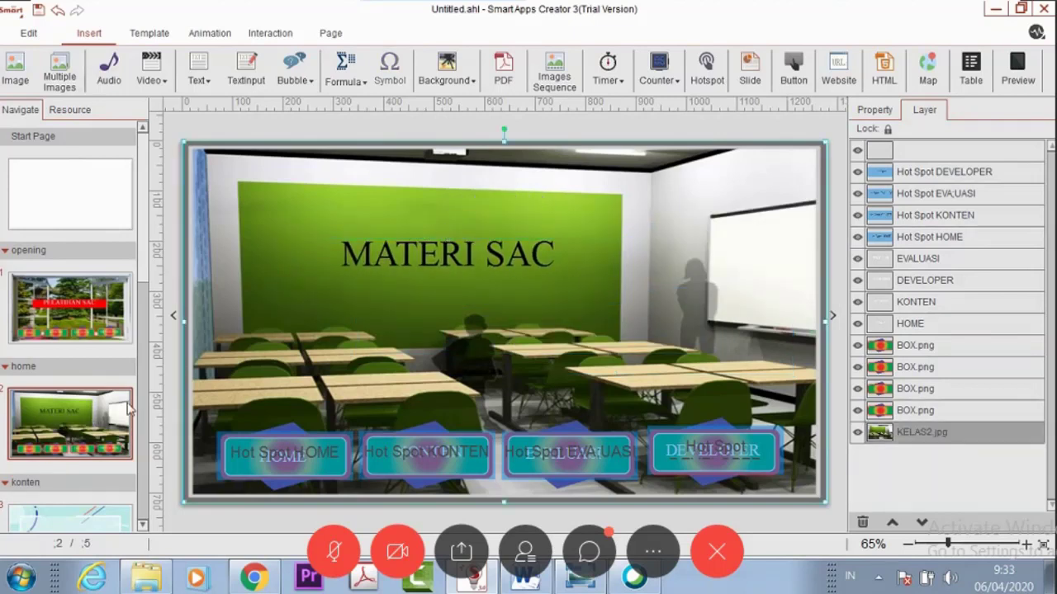
Step: Add a horizontal text reading MATERI 1 in the middle of the konten page
scroll(103, 388, down, 3)
click(103, 388)
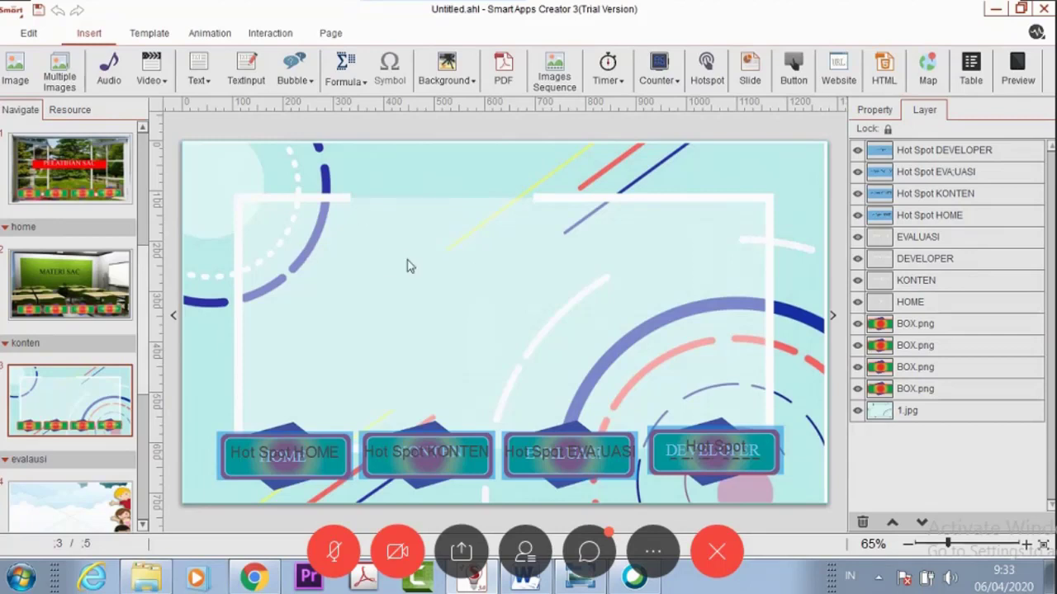
click(198, 74)
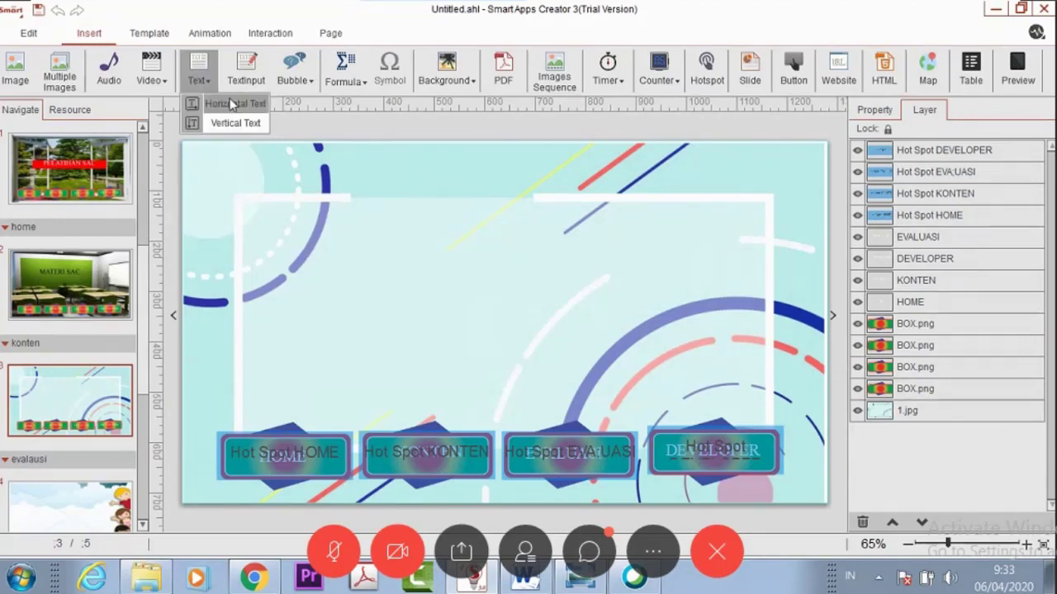
click(481, 254)
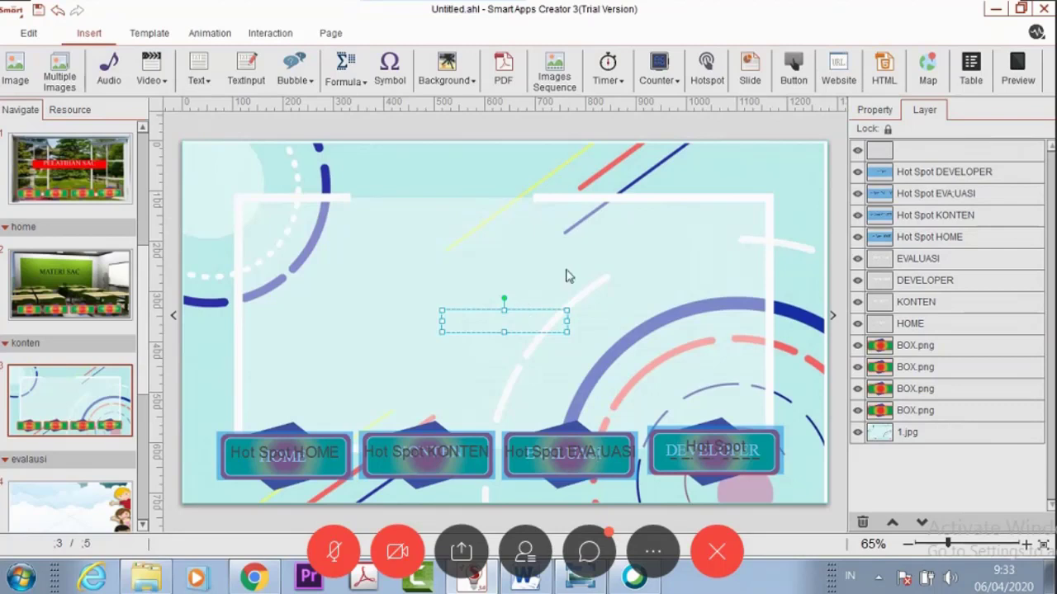
click(485, 344)
click(296, 294)
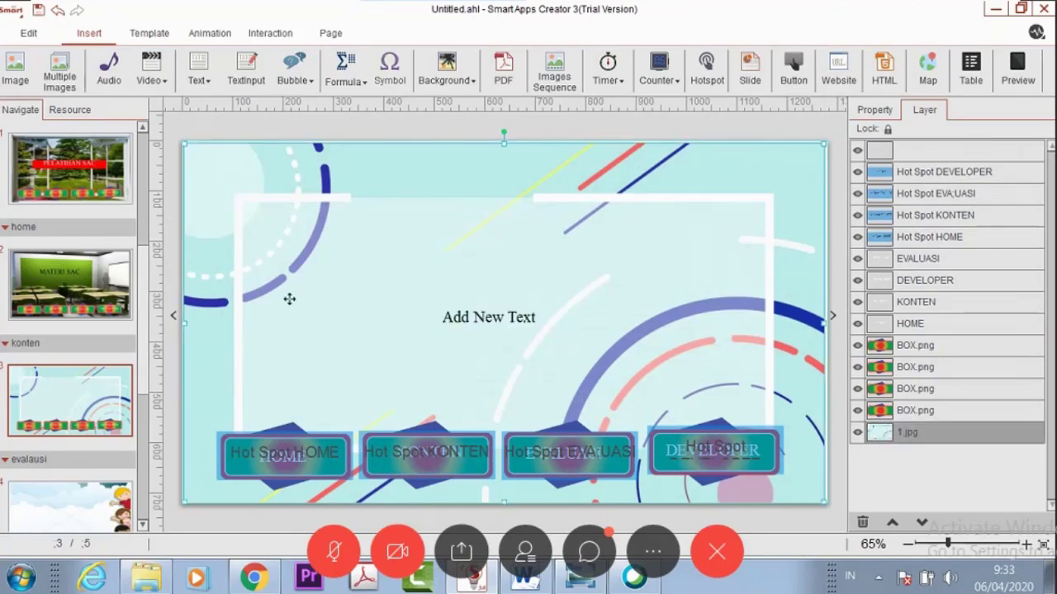
click(524, 306)
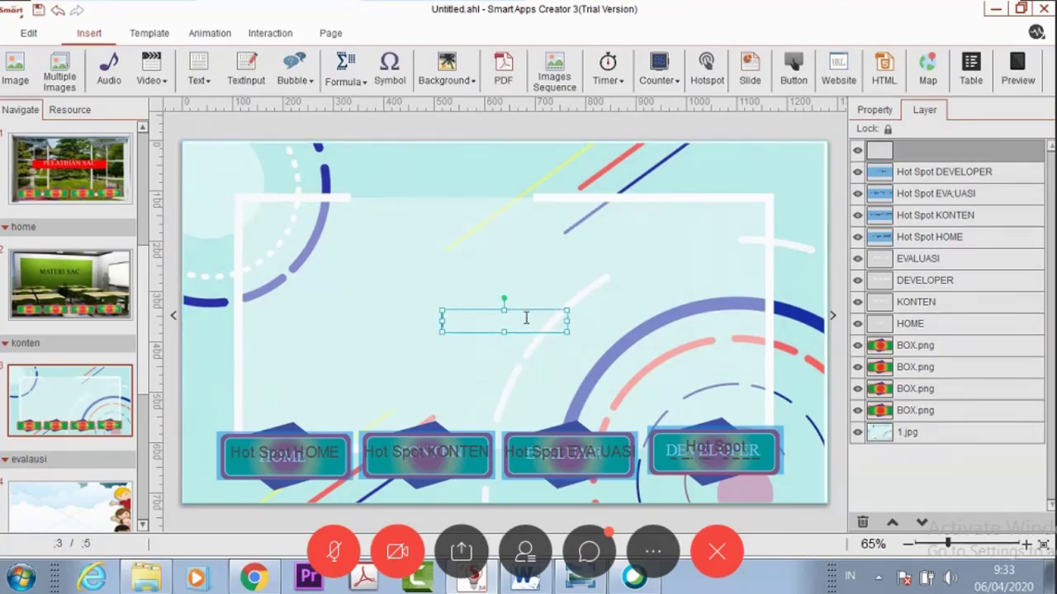
text(MATERI 1)
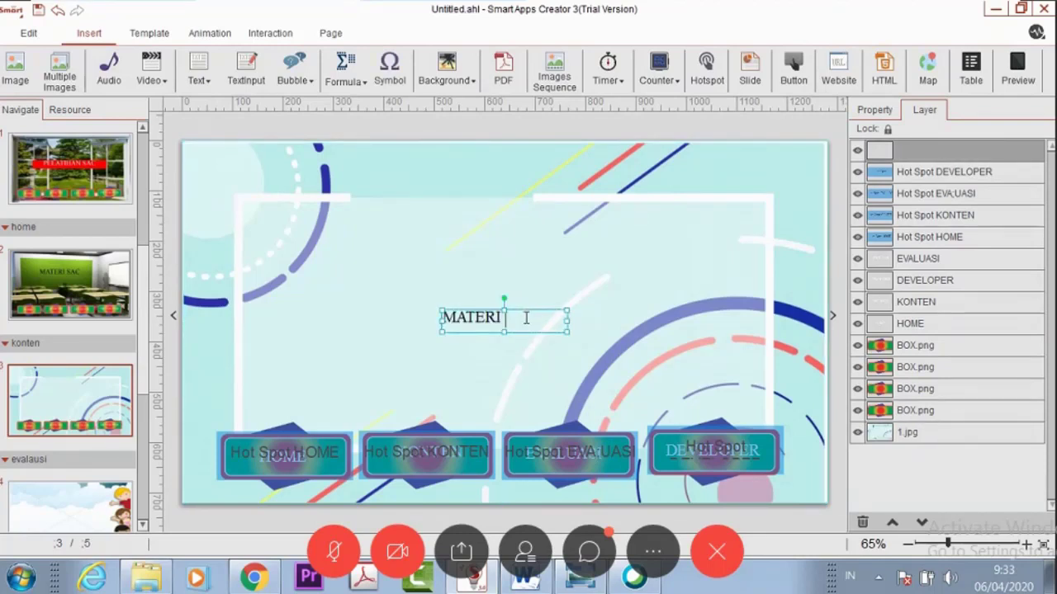
click(634, 339)
click(550, 361)
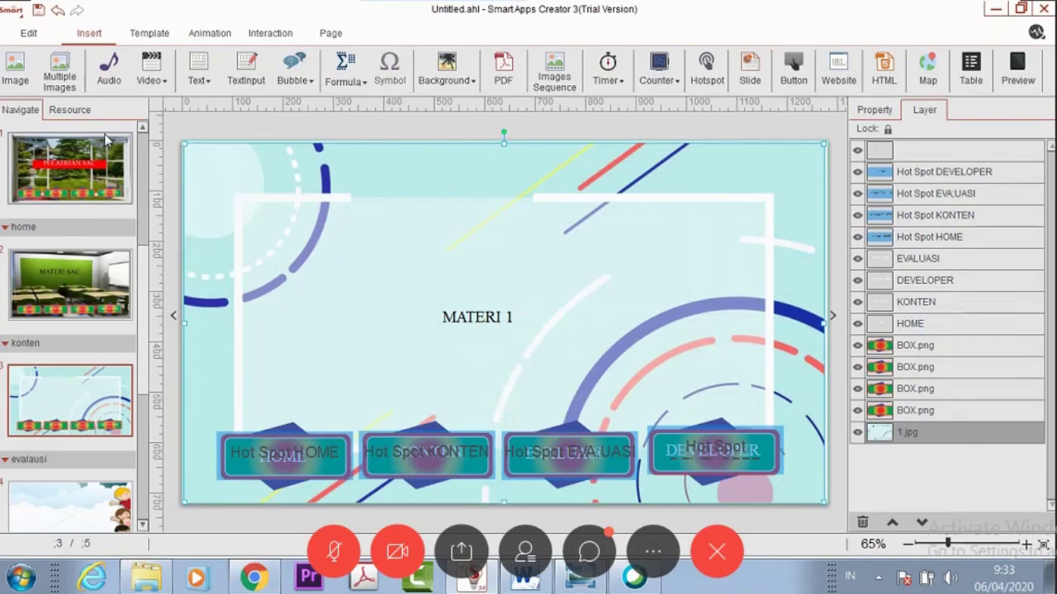
Step: Insert the images Arrow-previous-4-icon.png and Arrow-next-4-icon.png together on the konten page
click(16, 80)
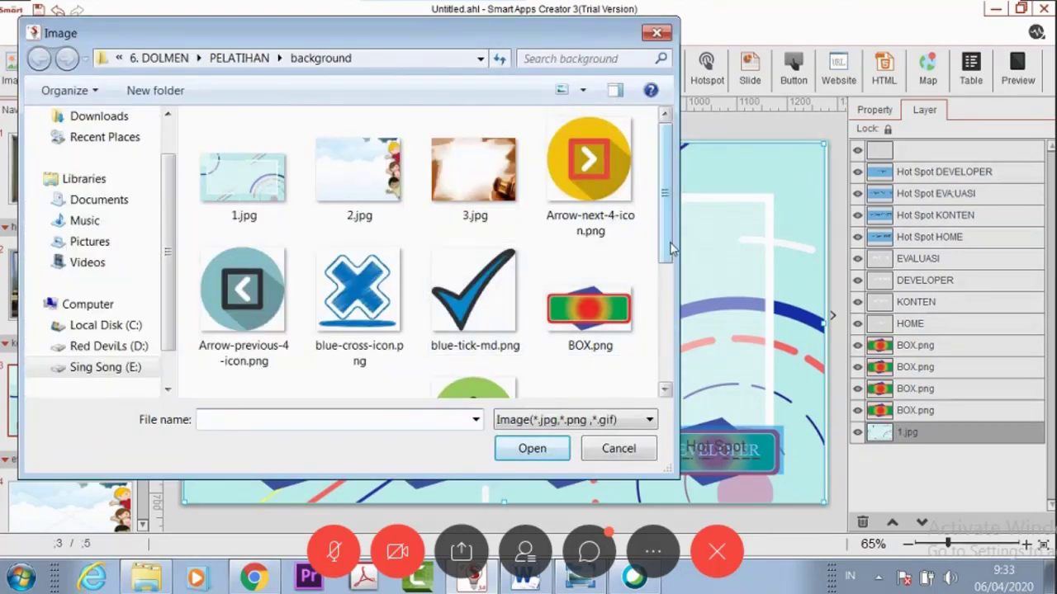
click(259, 286)
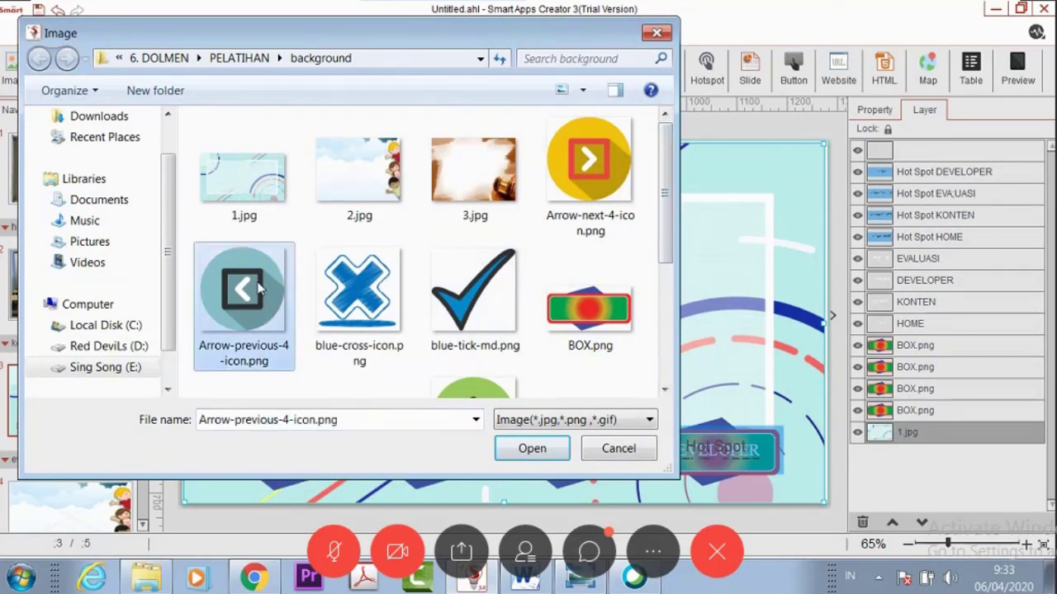
ctrl+click(591, 205)
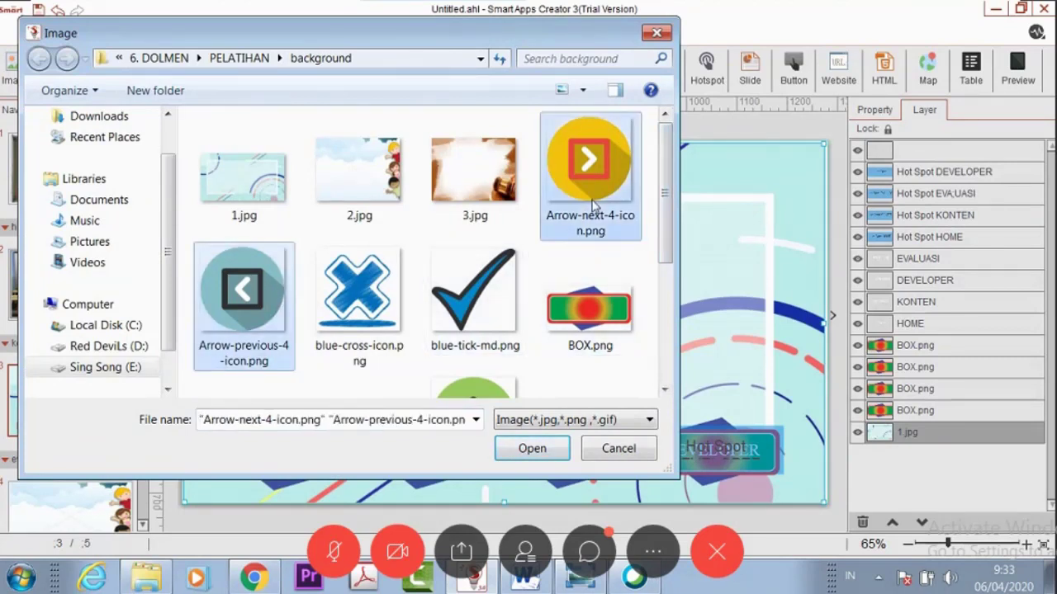
click(536, 448)
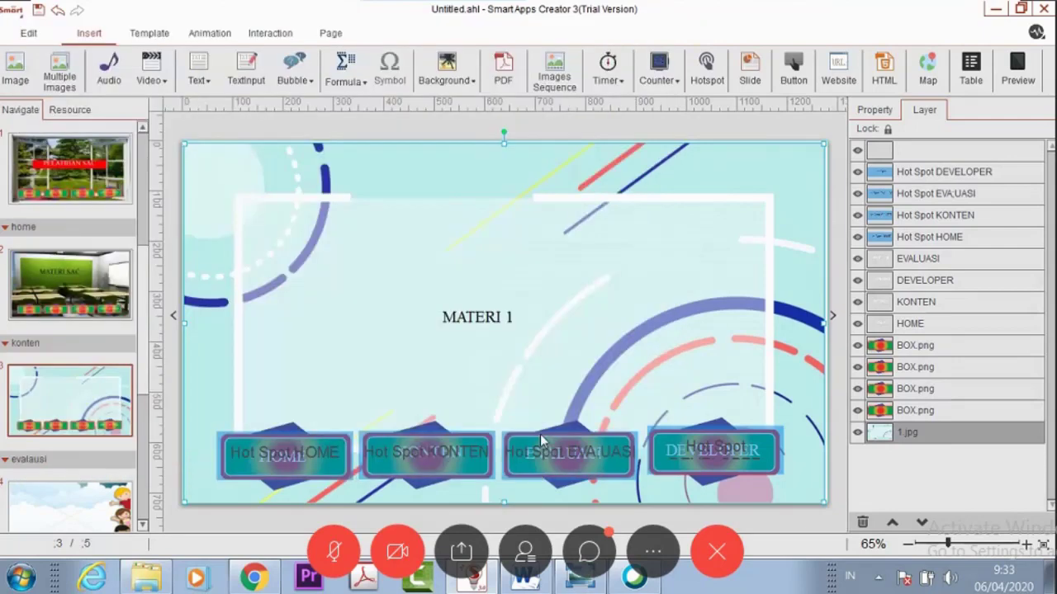
Step: Shrink both arrow images and place them just above the menu, the previous arrow at the page's left edge and the next arrow at its right edge
click(528, 342)
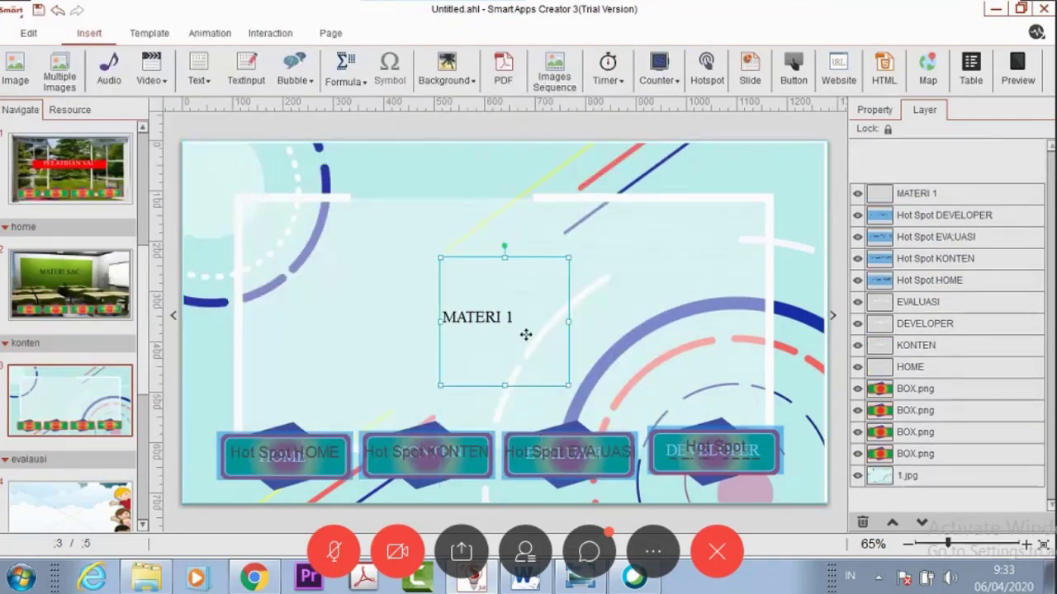
drag(504, 329, 314, 327)
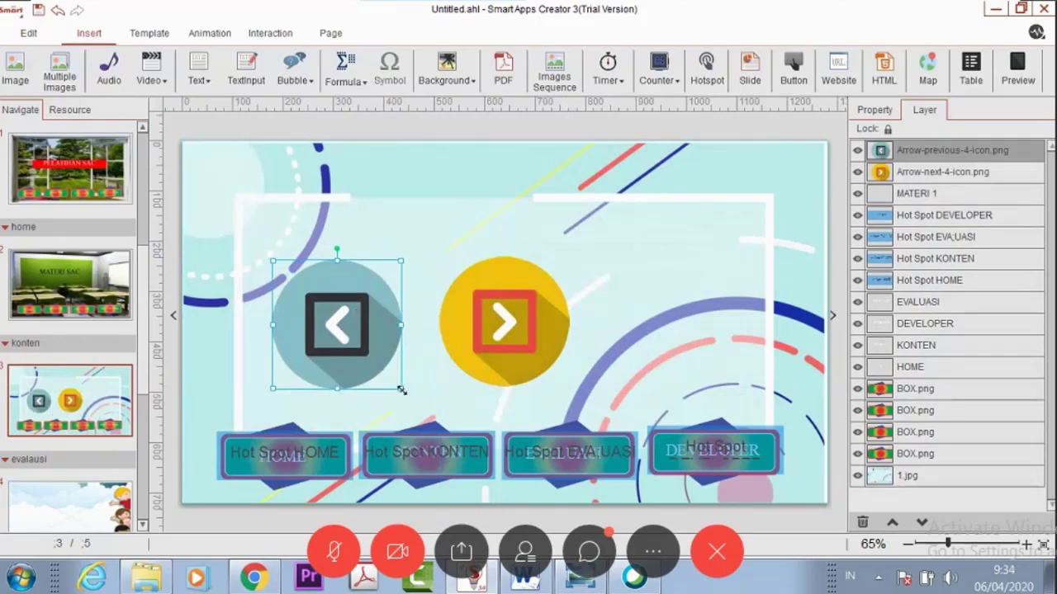
drag(403, 390, 216, 402)
click(495, 346)
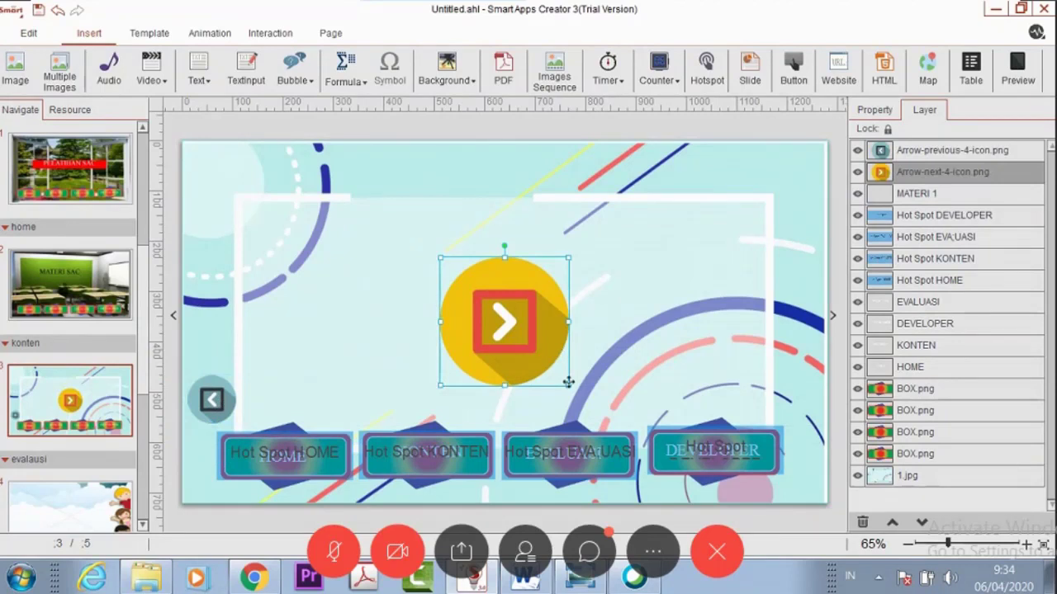
drag(568, 383, 797, 398)
click(593, 311)
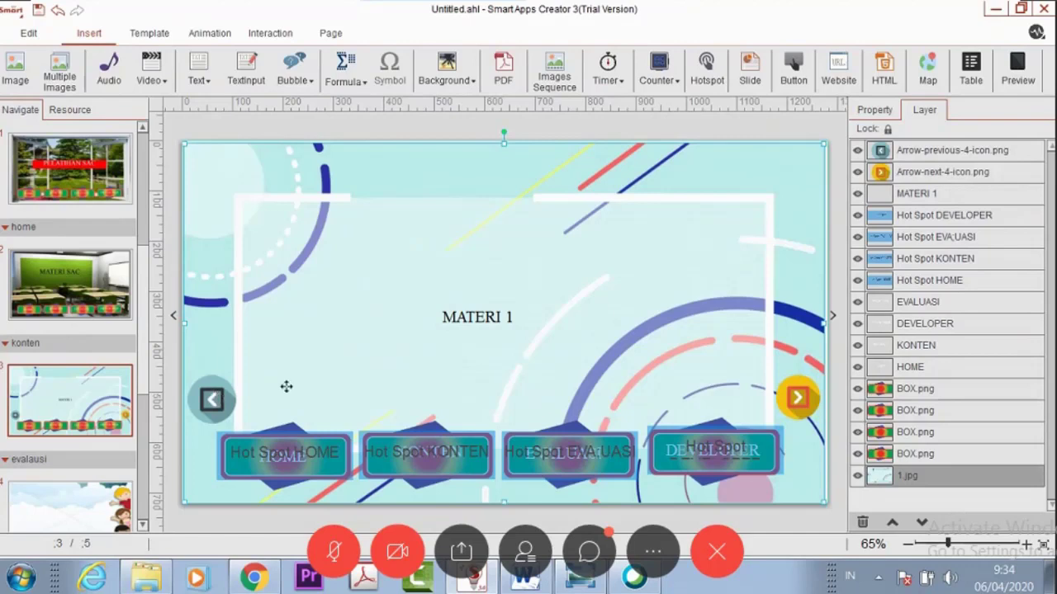
scroll(93, 413, down, 1)
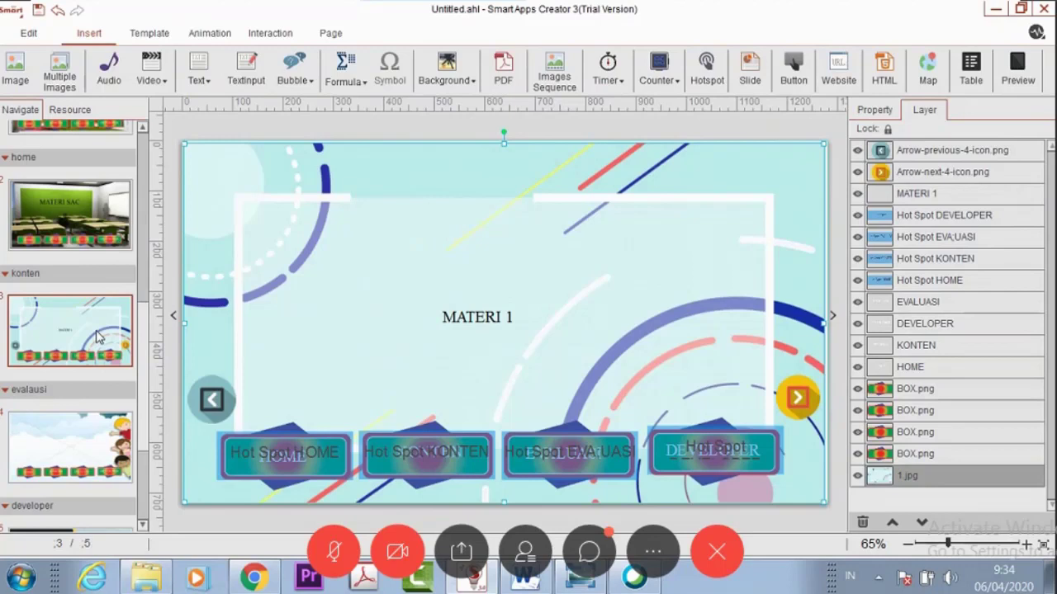
key(ctrl+v)
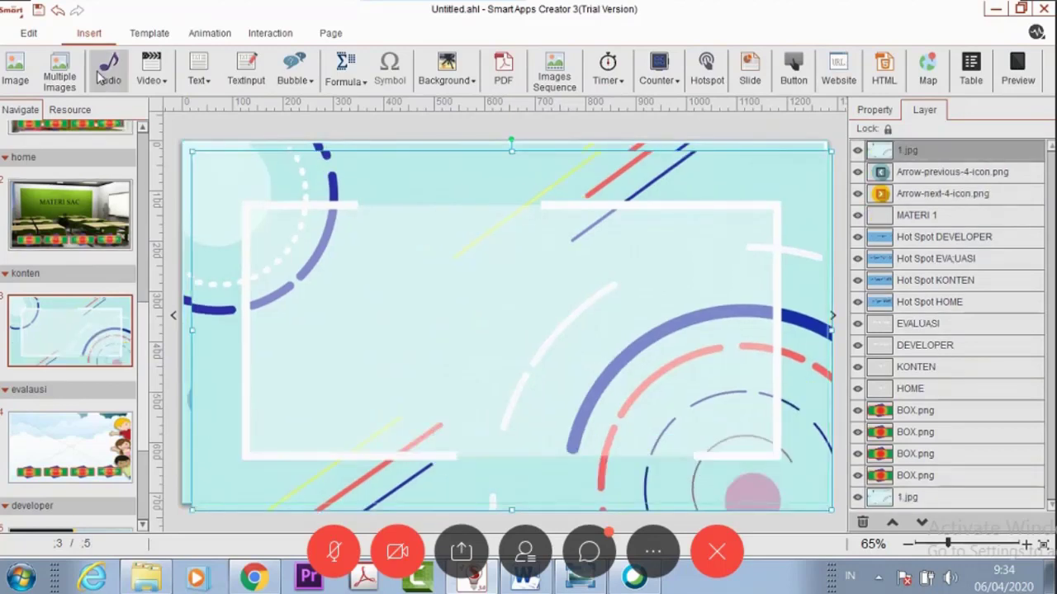
key(Delete)
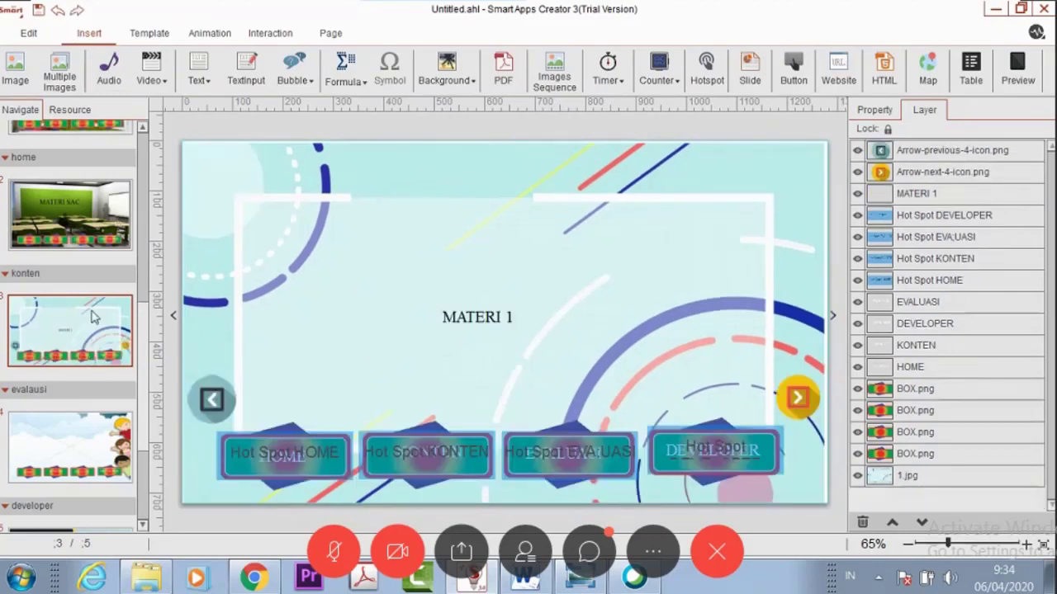
Step: Copy the MATERI 1 page and paste it twice within the konten section
right_click(37, 329)
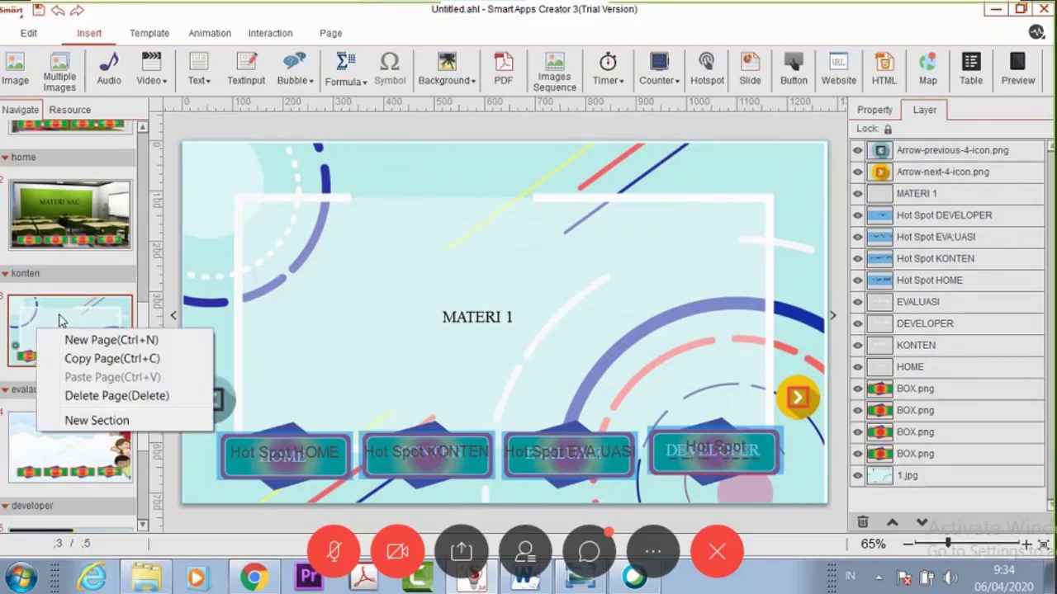
click(60, 320)
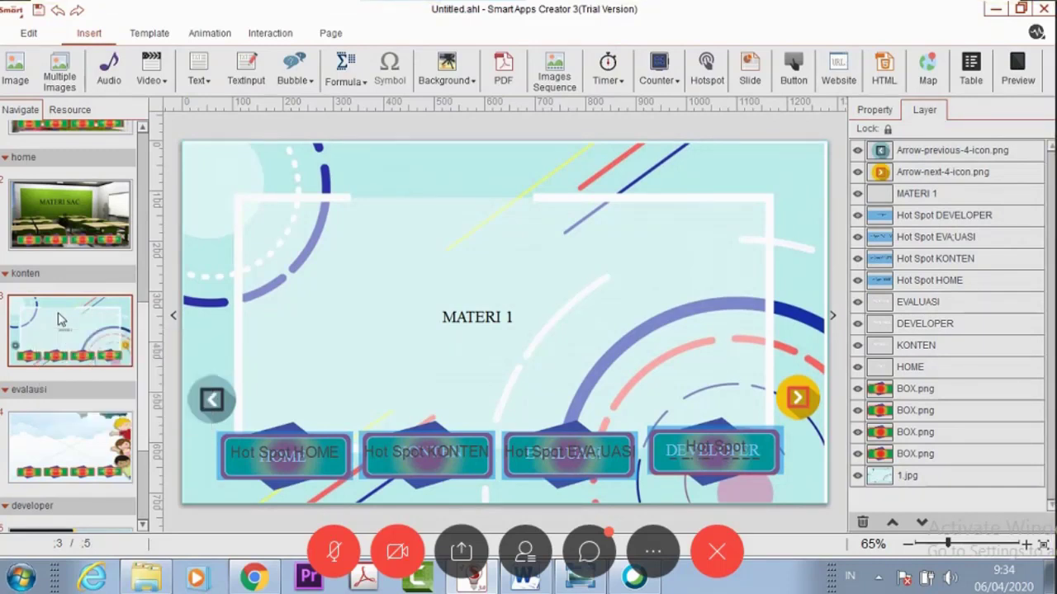
key(ctrl+v)
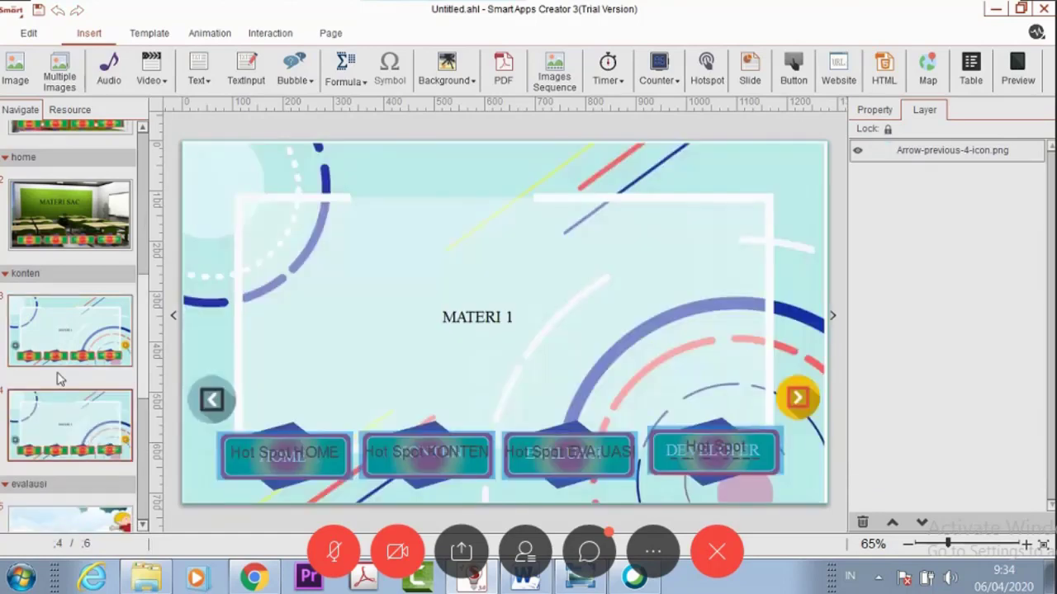
key(ctrl+v)
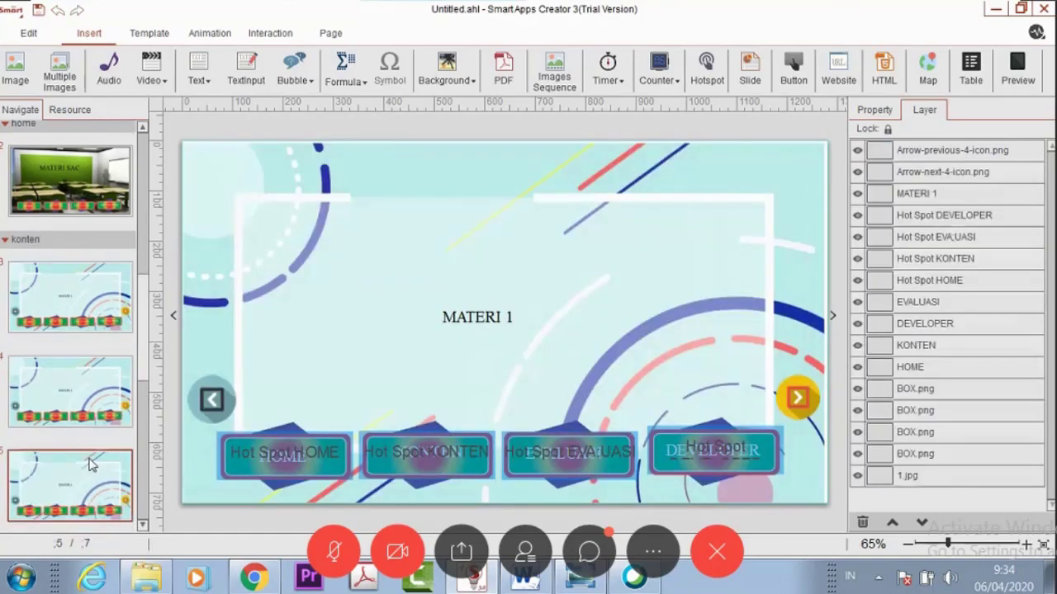
Step: Change the title on the second konten page to MATERI 2
click(91, 320)
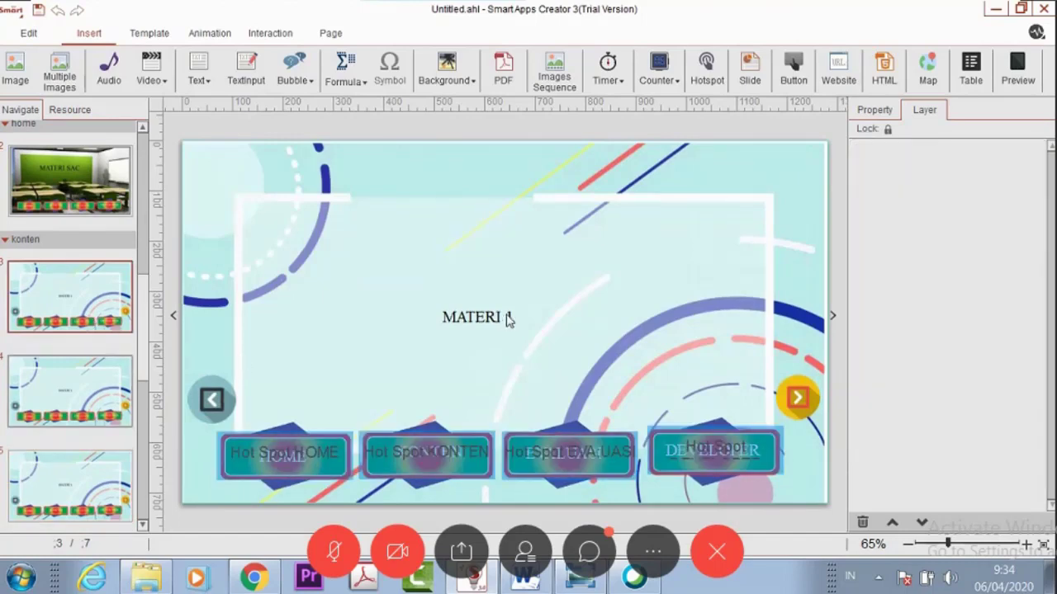
key(Down)
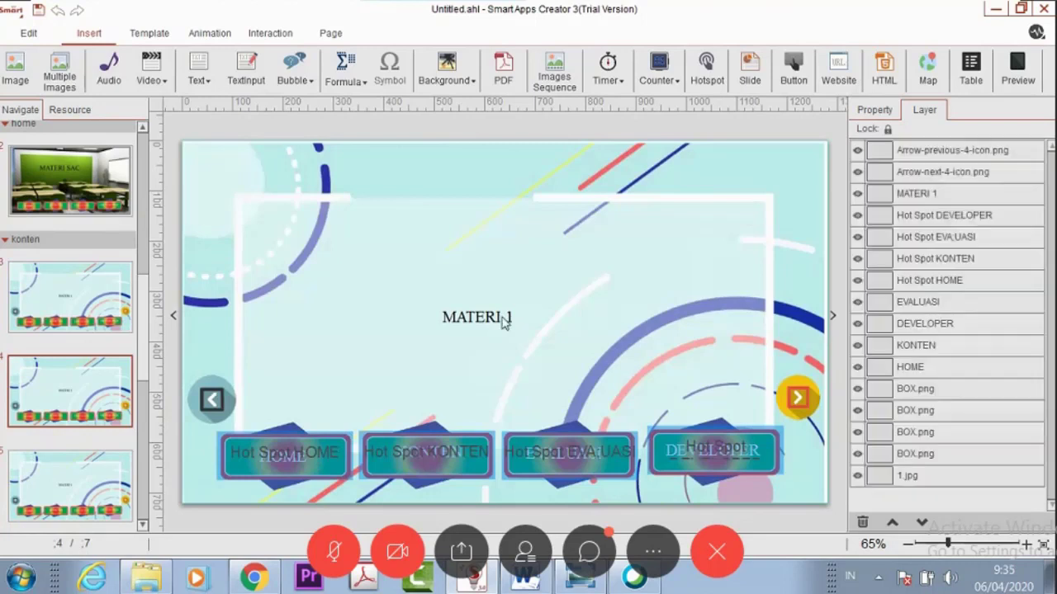
click(506, 322)
double_click(508, 318)
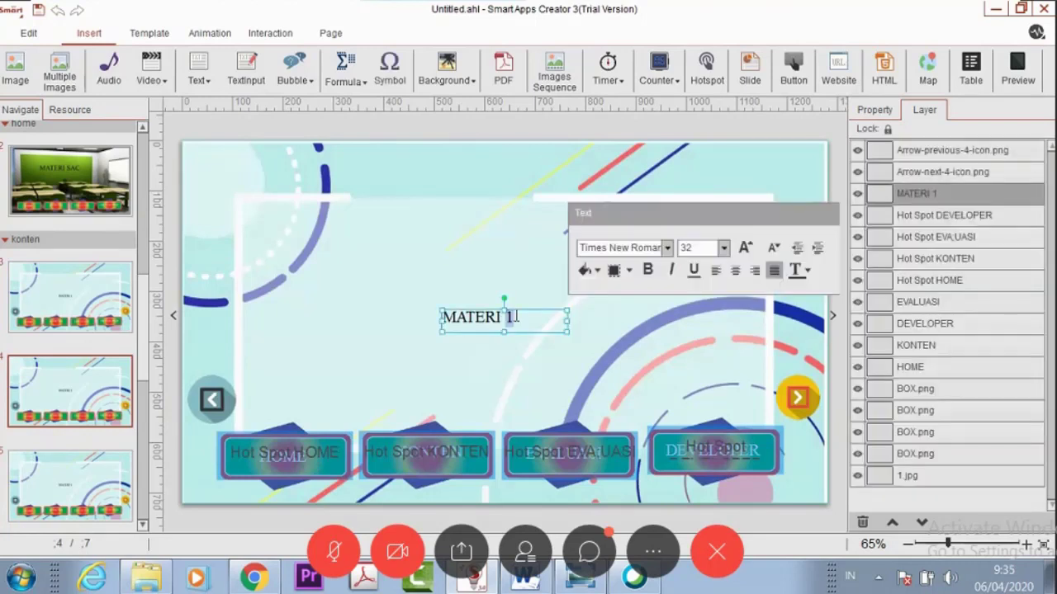
text(2)
click(402, 357)
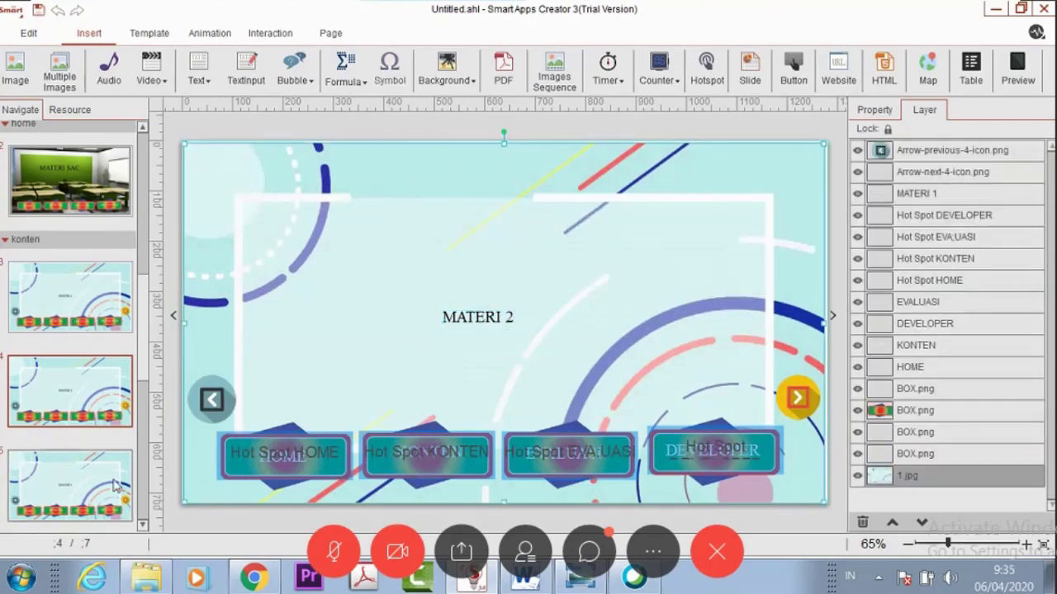
Step: Change the title on the third konten page to MATERI 3
key(Page_Down)
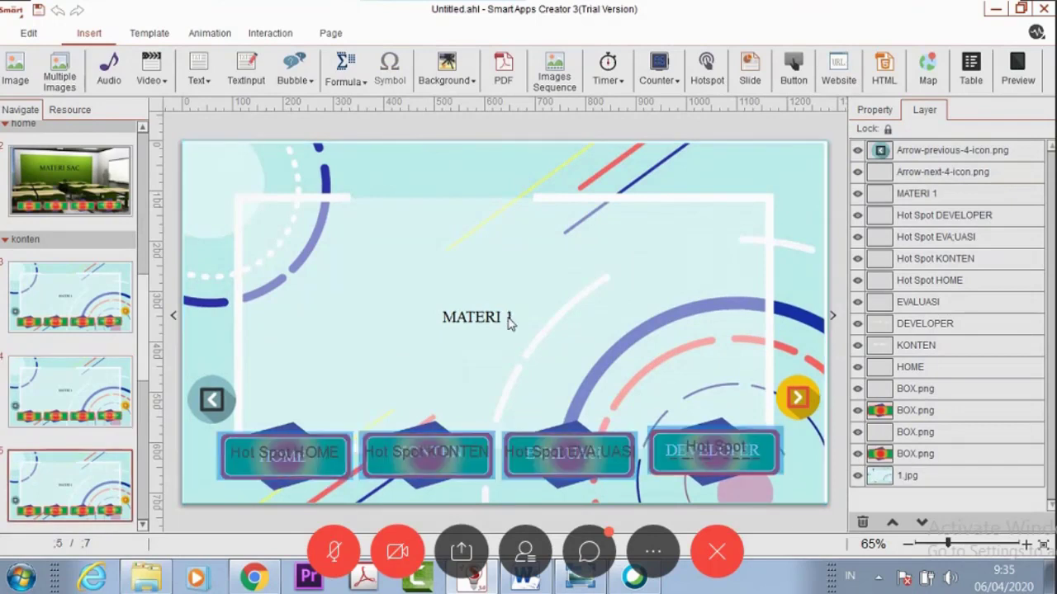
click(509, 324)
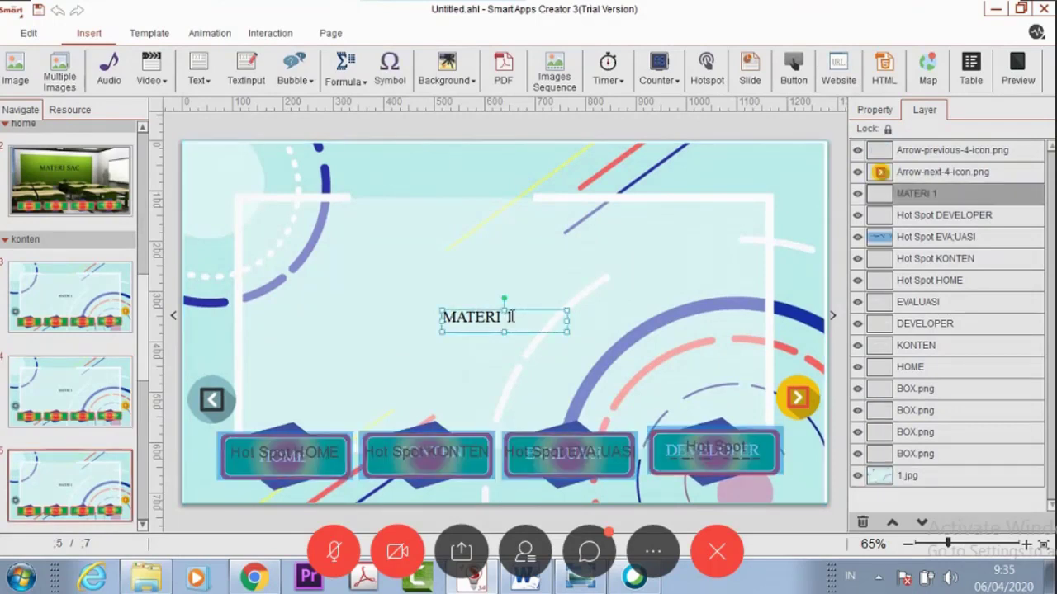
double_click(509, 317)
text(3)
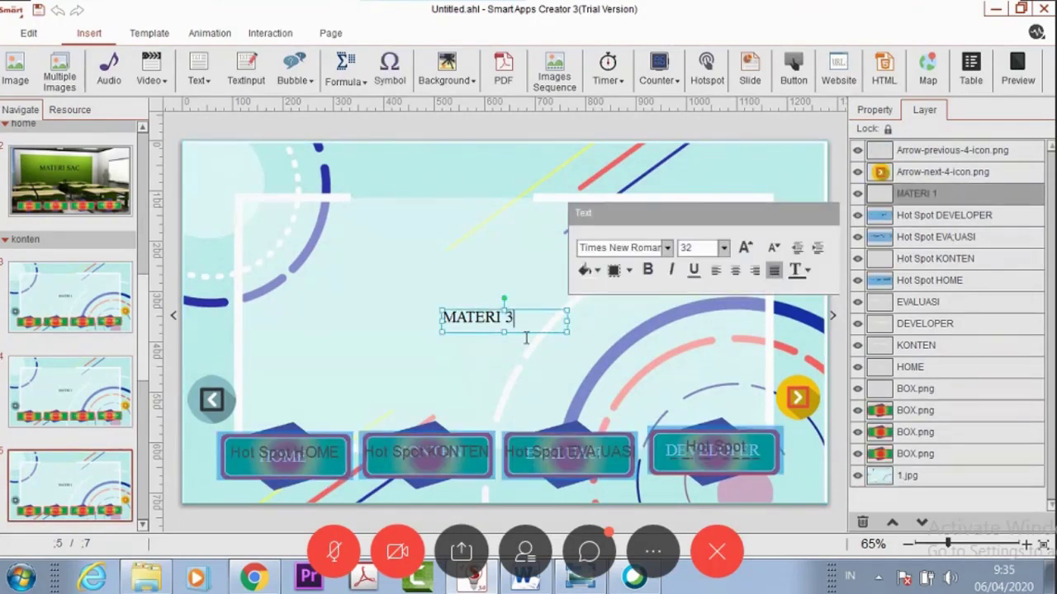
click(526, 338)
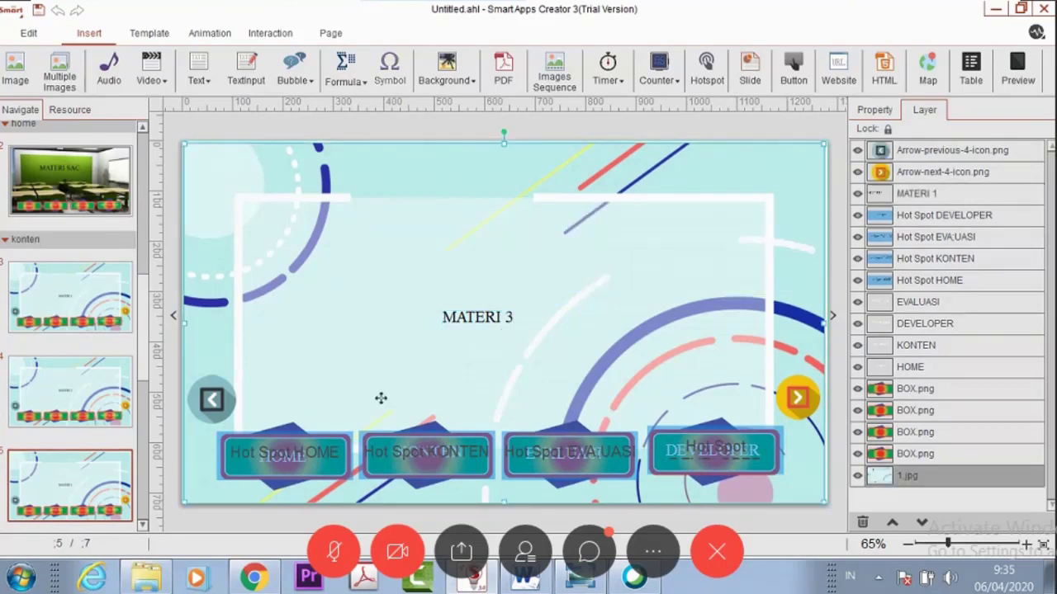
Step: Cover the previous arrow on the MATERI 1 page with a small hotspot and place a copy of that hotspot over the next arrow
click(87, 332)
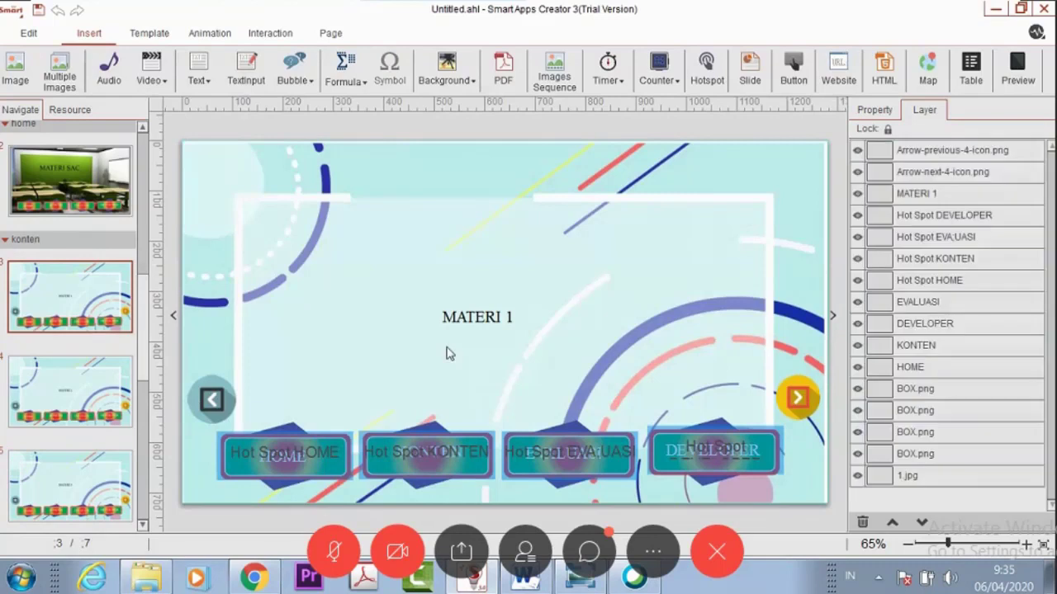
click(218, 408)
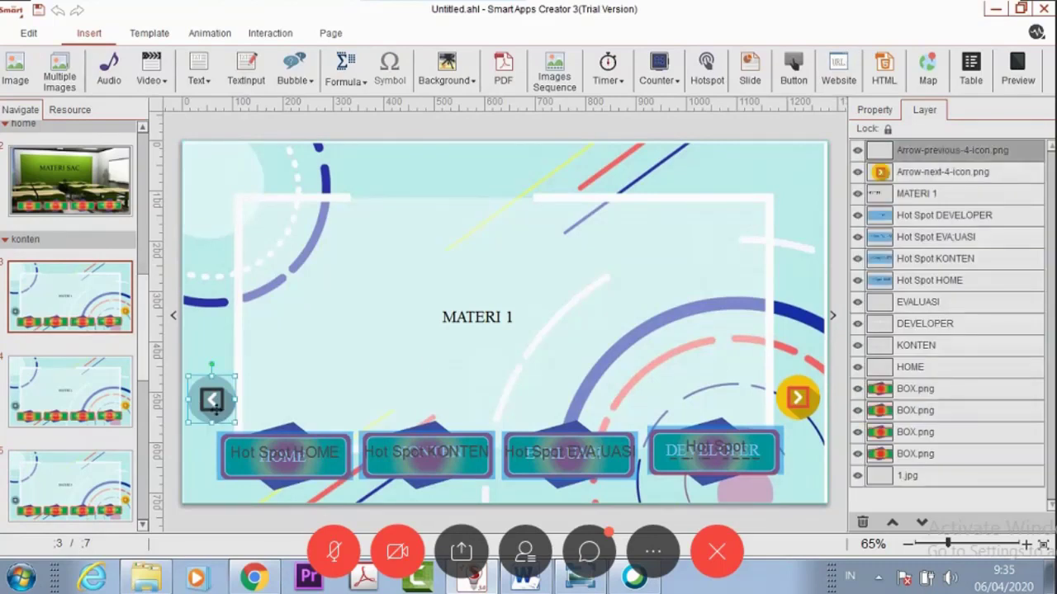
click(706, 69)
drag(507, 322, 229, 408)
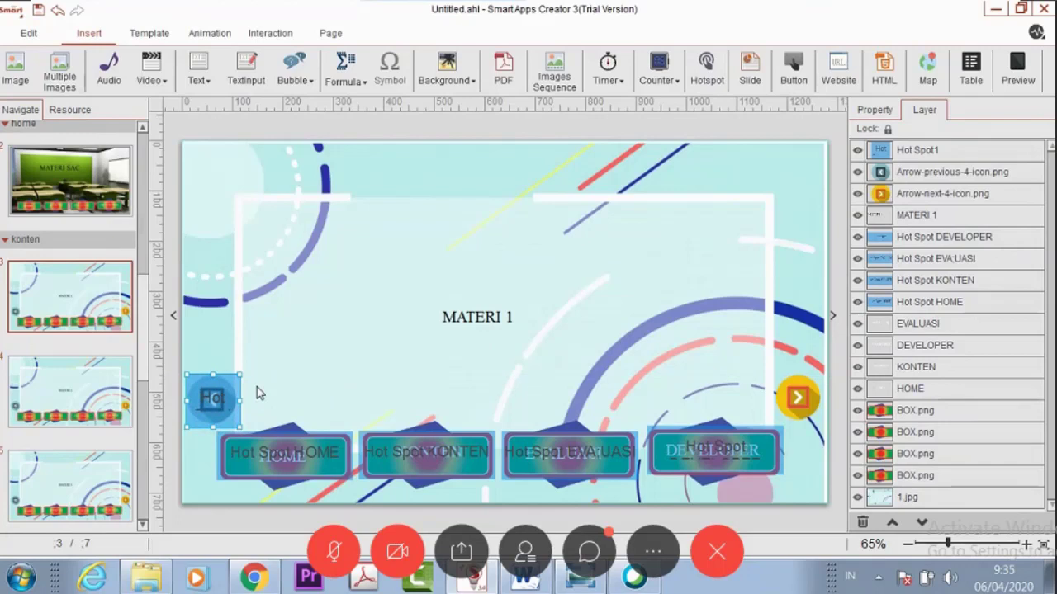
key(ctrl+v)
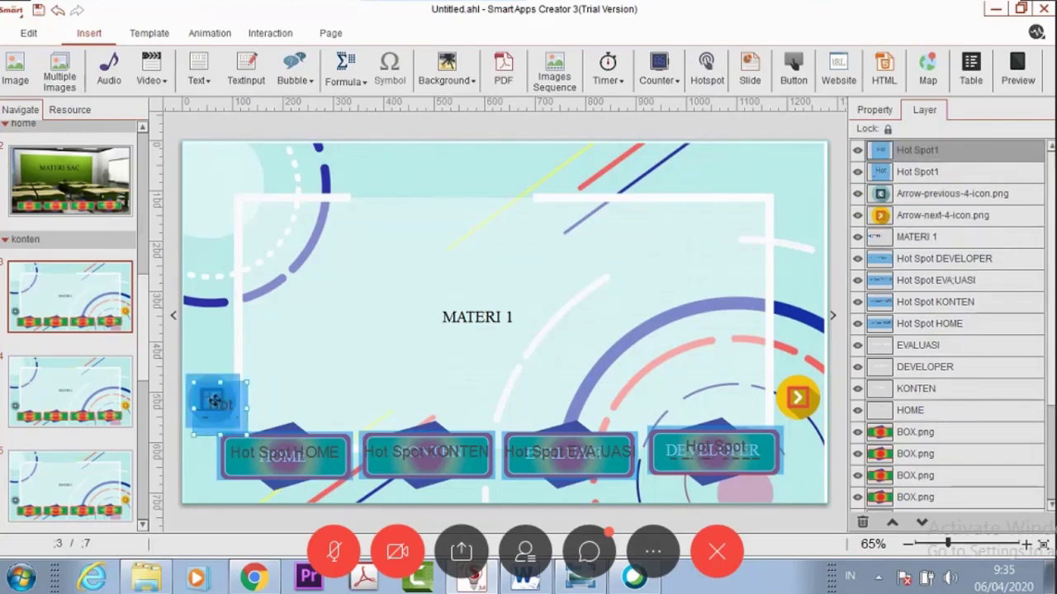
drag(214, 402, 793, 390)
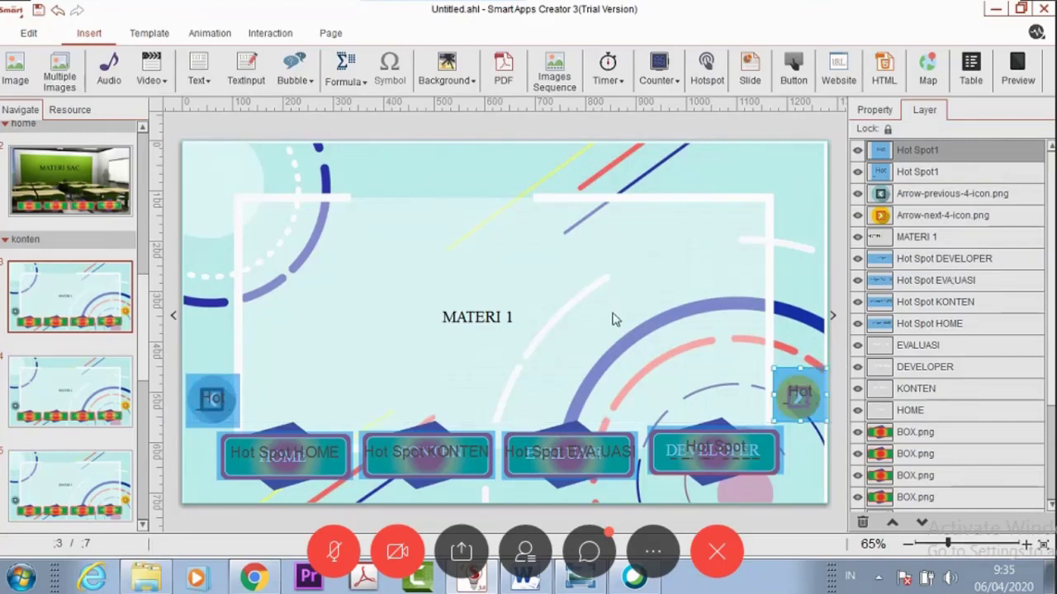
Step: Try to make touching the previous-arrow hotspot on the MATERI 1 page switch to page 3 of the konten section
click(611, 319)
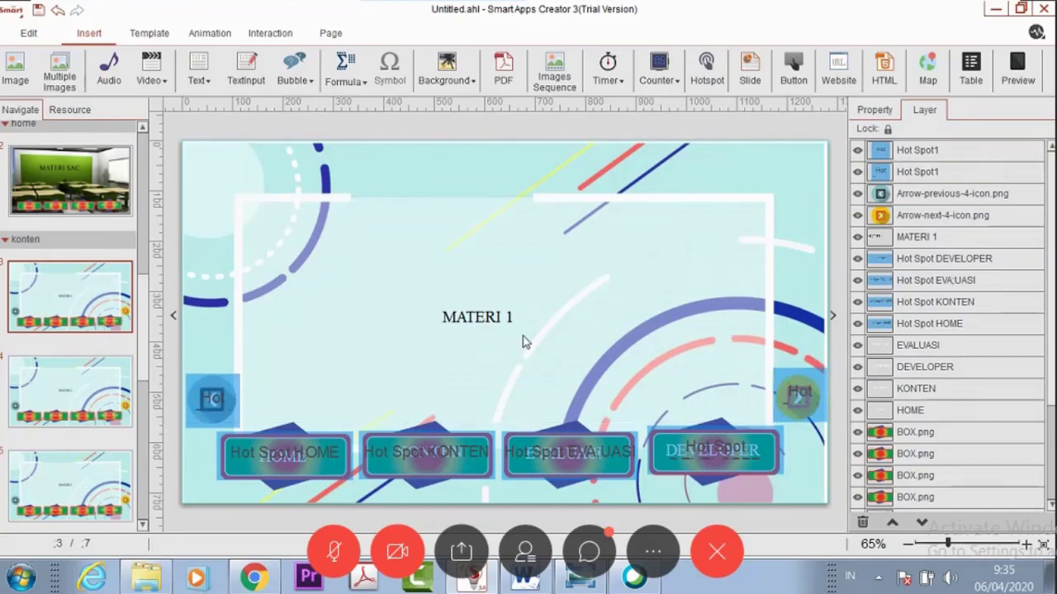
click(217, 400)
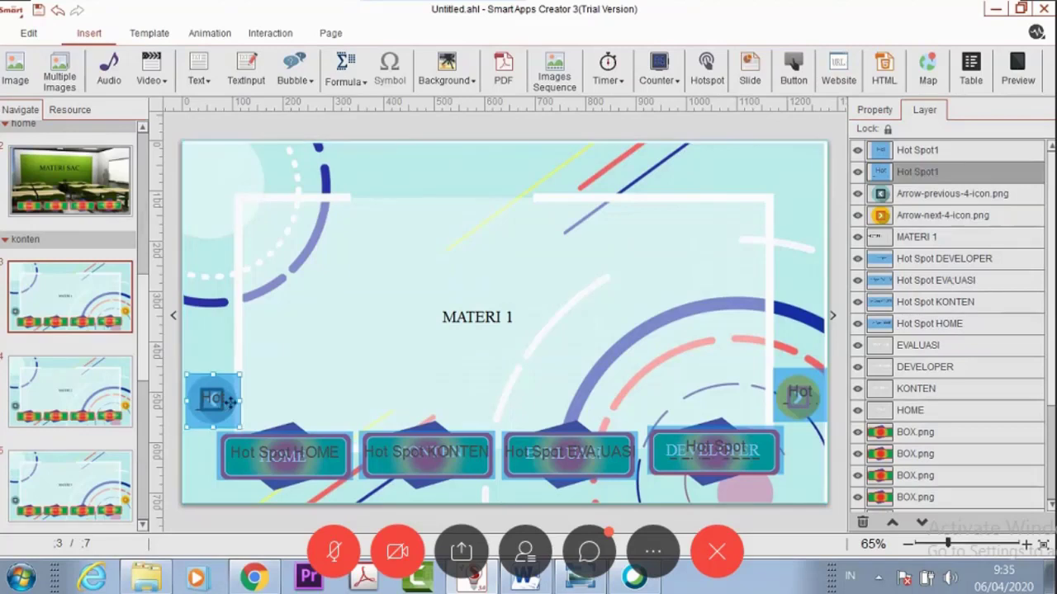
click(272, 34)
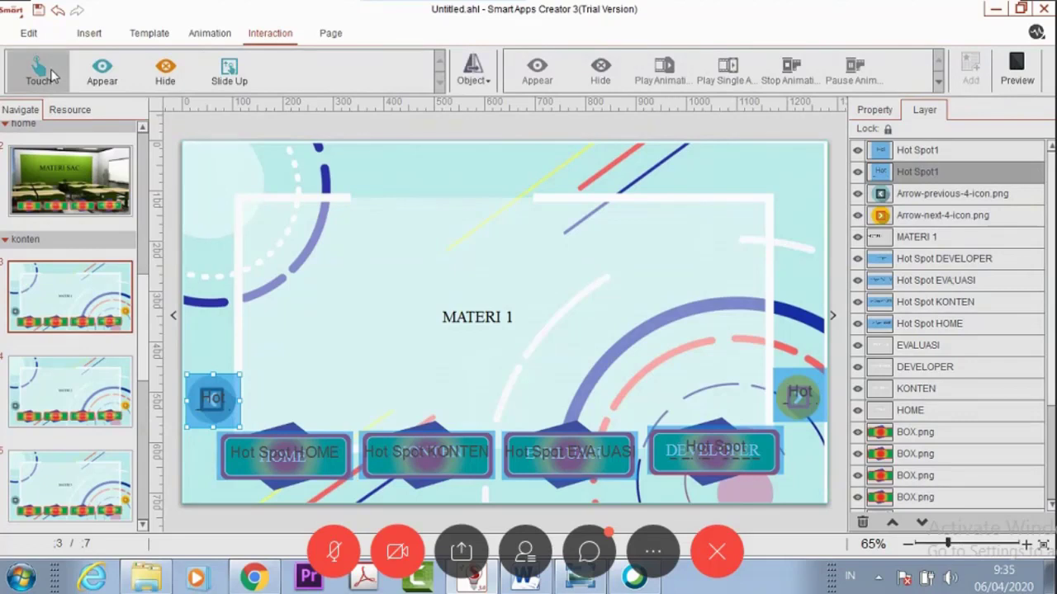
click(483, 79)
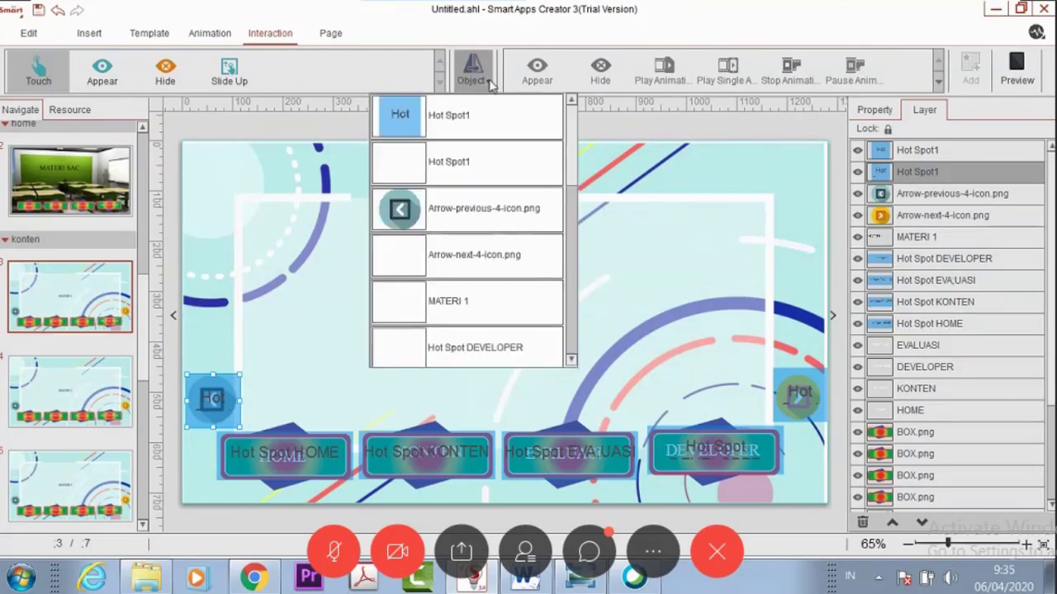
click(505, 304)
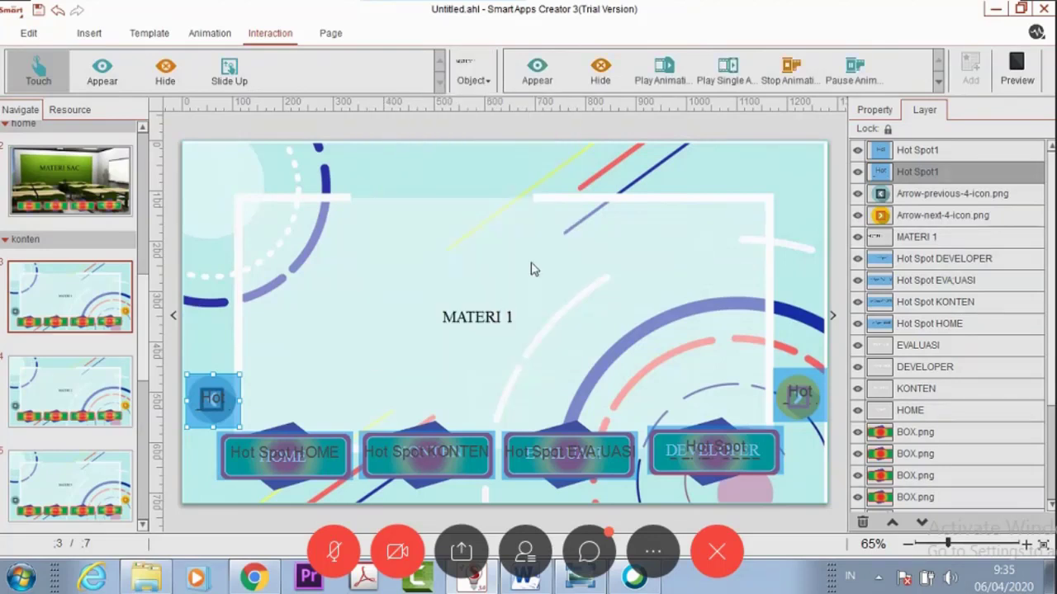
click(939, 83)
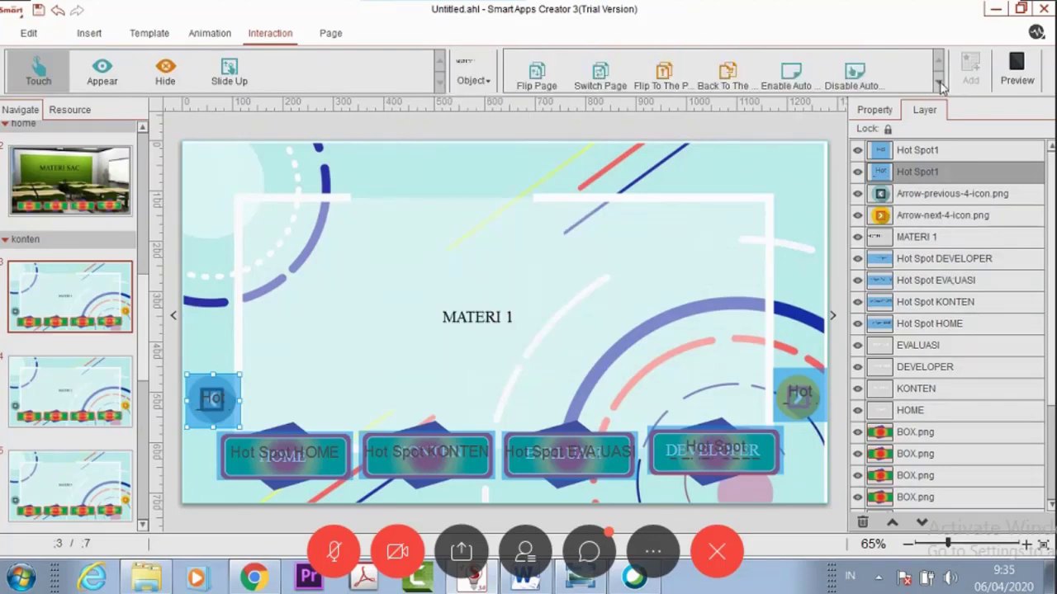
click(617, 96)
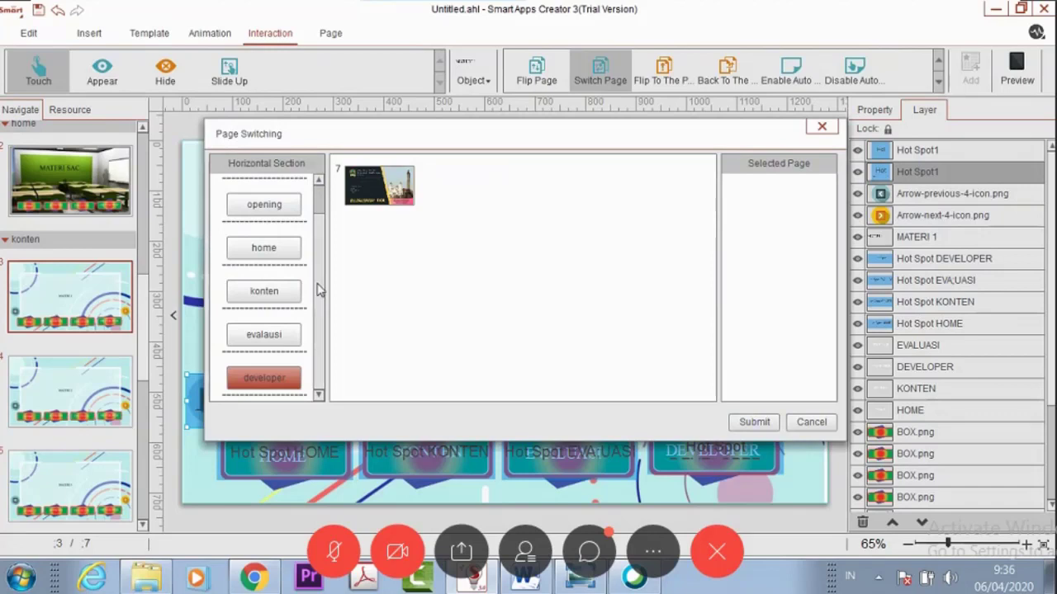
scroll(327, 256, up, 2)
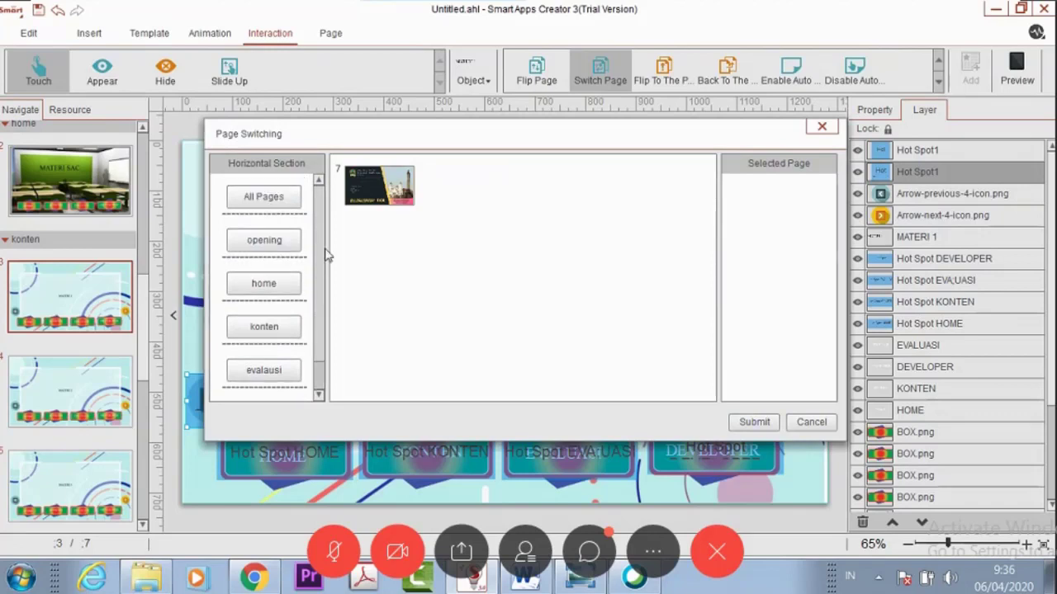
click(264, 326)
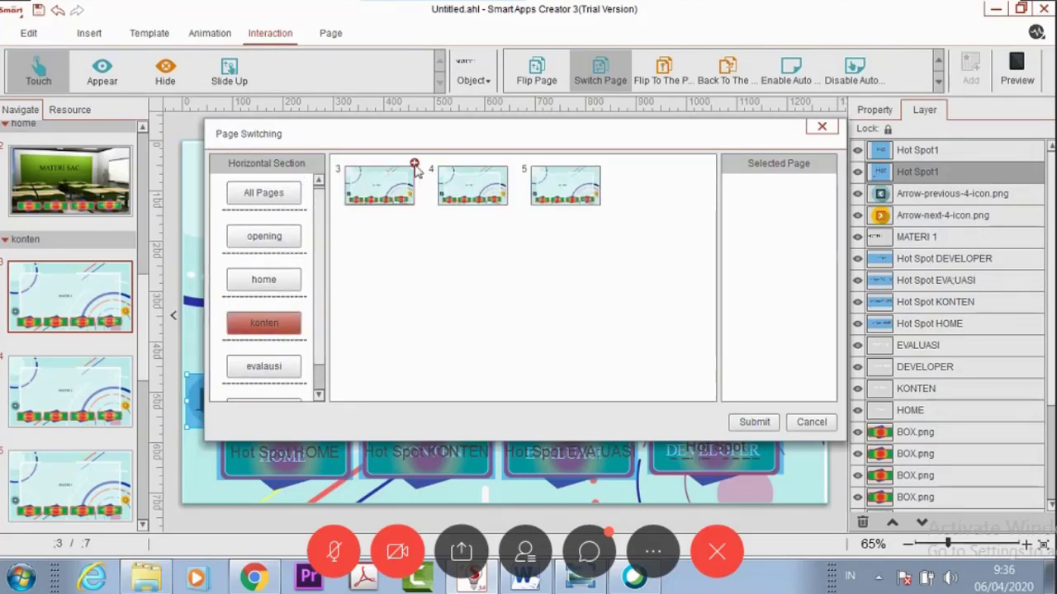
click(415, 165)
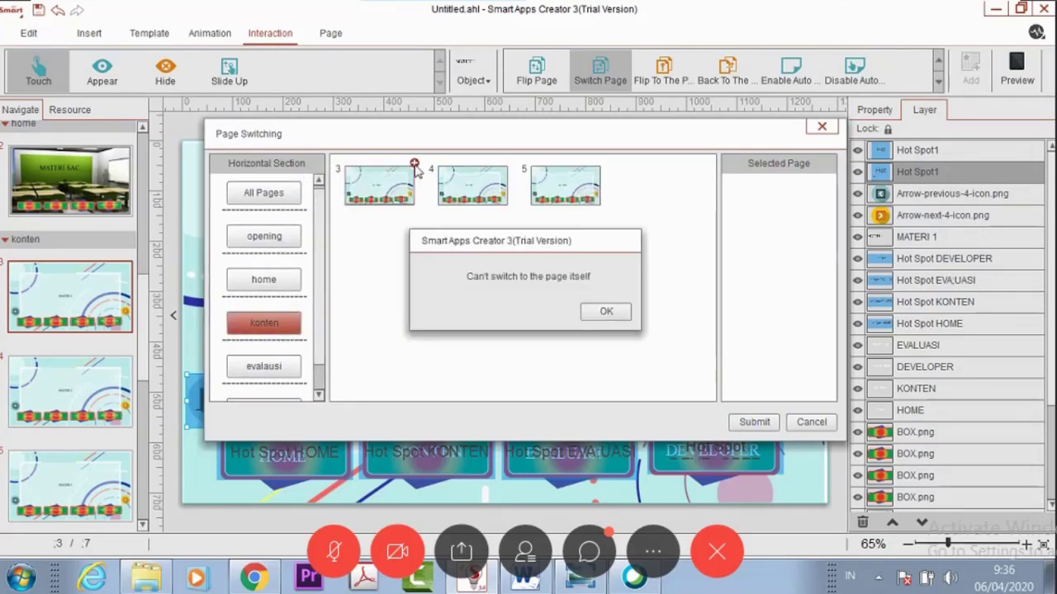
click(605, 311)
click(747, 423)
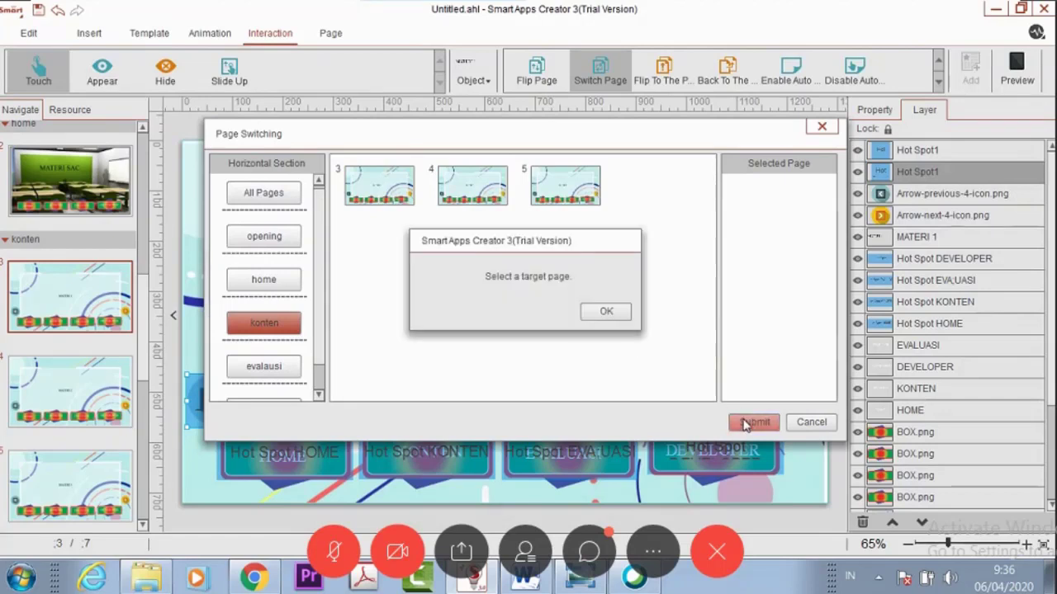
click(606, 311)
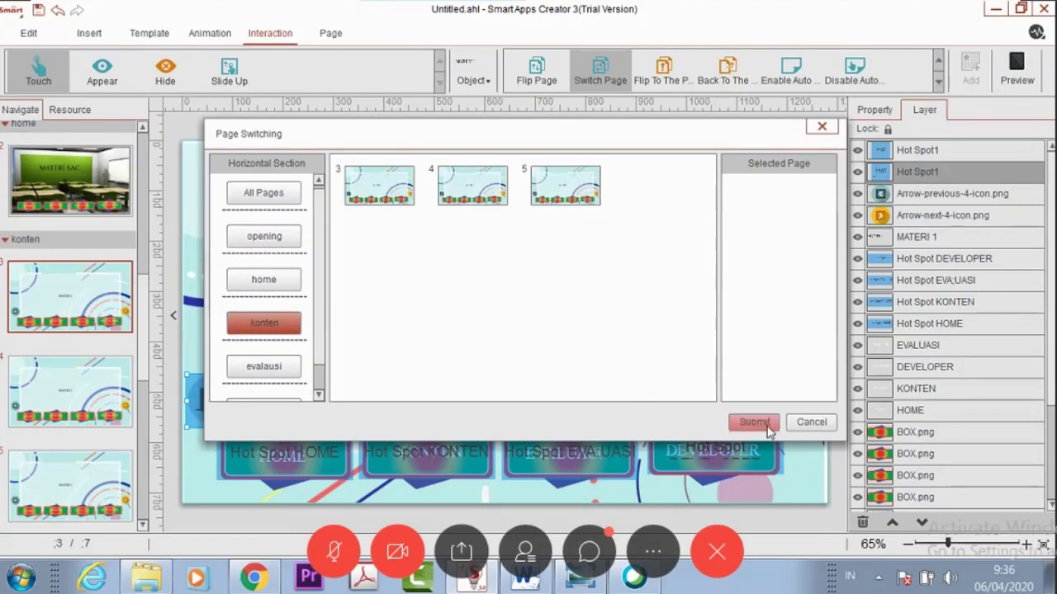
click(752, 423)
click(606, 312)
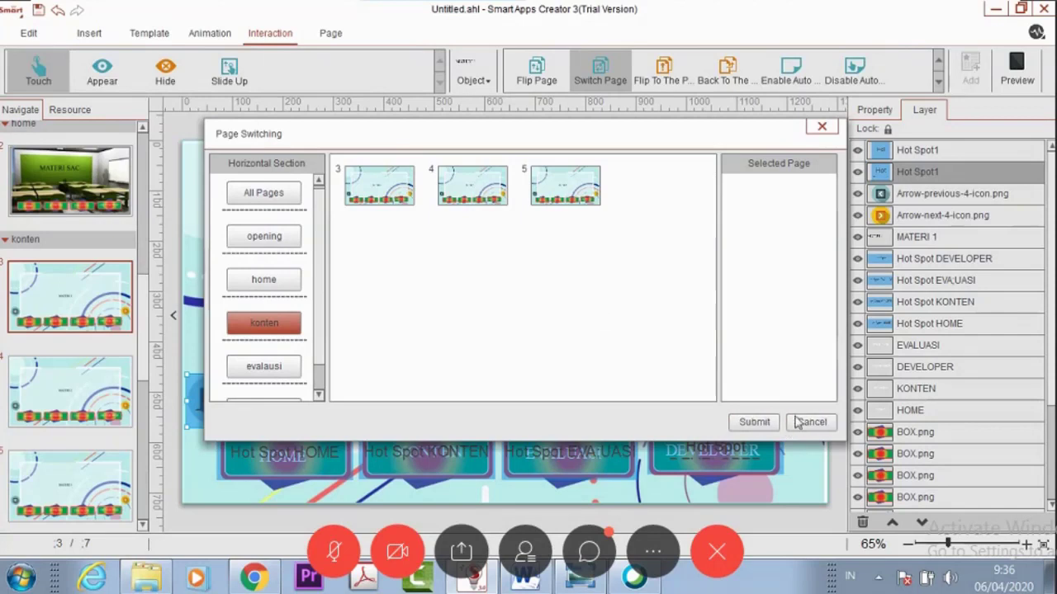
click(810, 421)
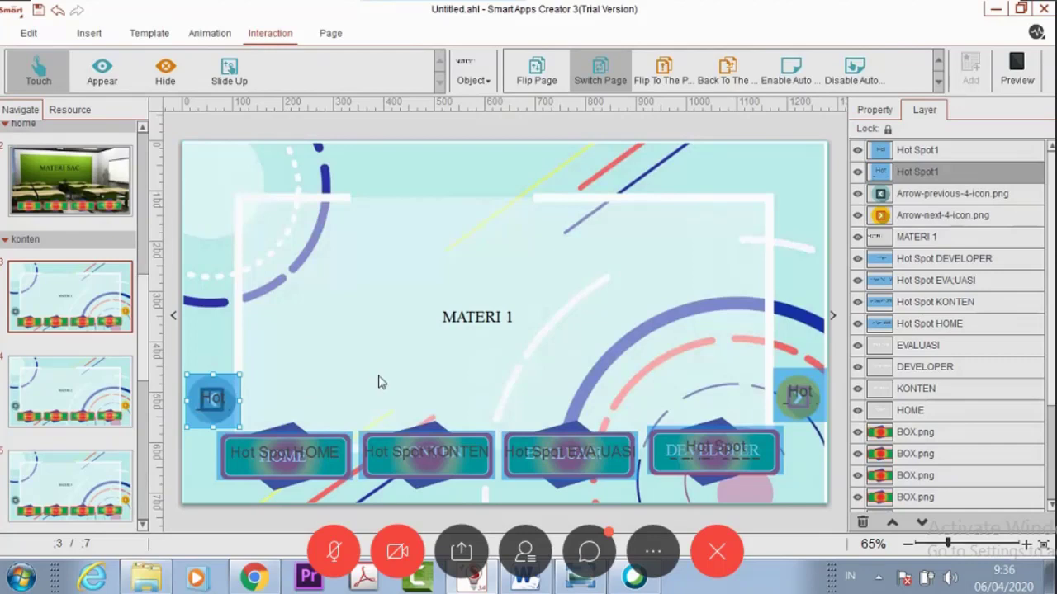
Step: Give the next-arrow hotspot on the MATERI 1 page a Touch interaction with Arrow-next-4-icon.png as object and Switch Page to page 4
click(809, 411)
click(809, 411)
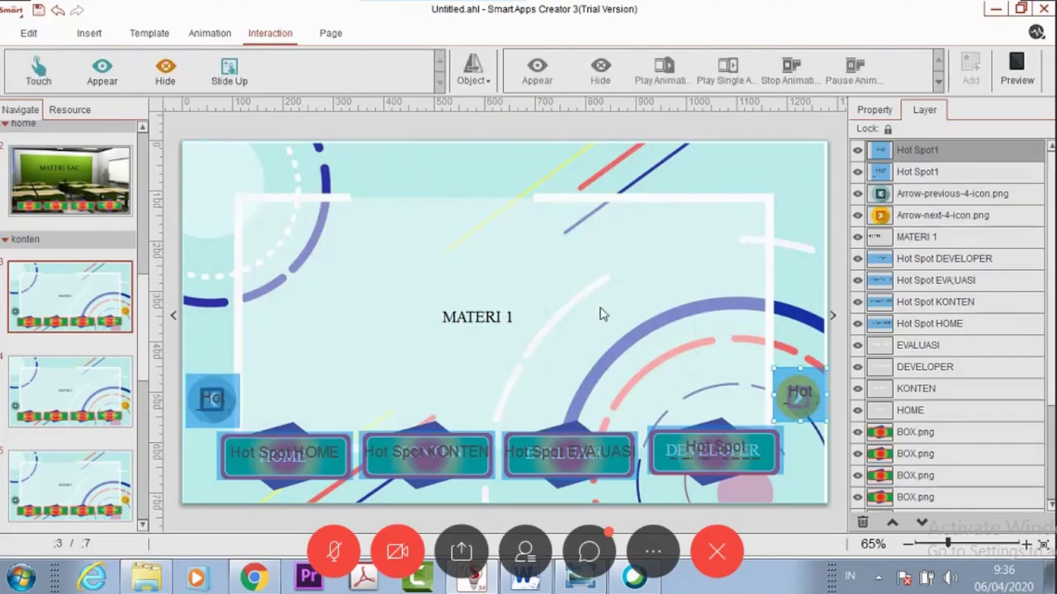
click(480, 81)
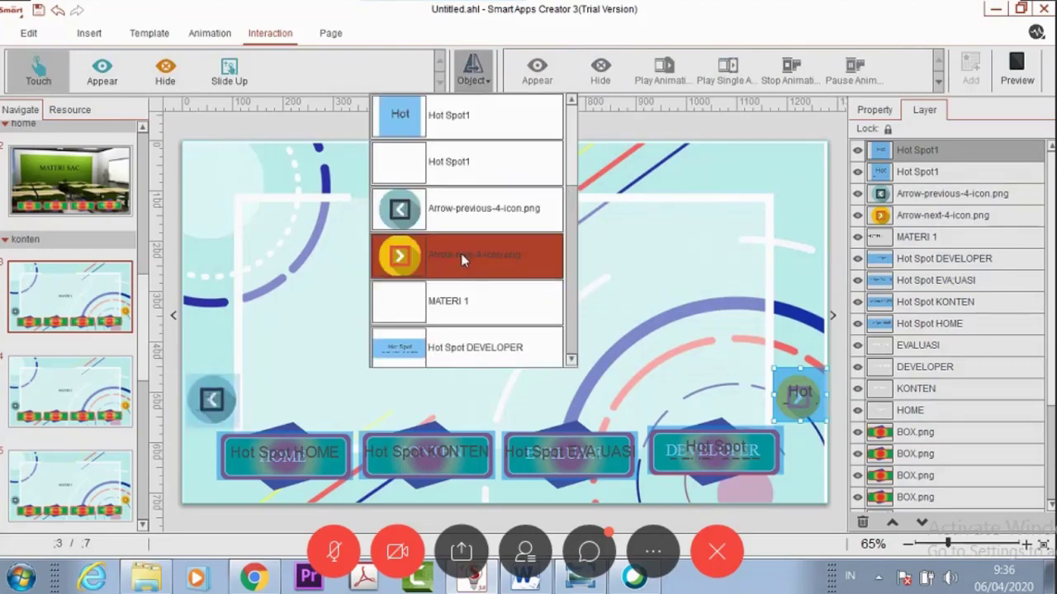
click(406, 260)
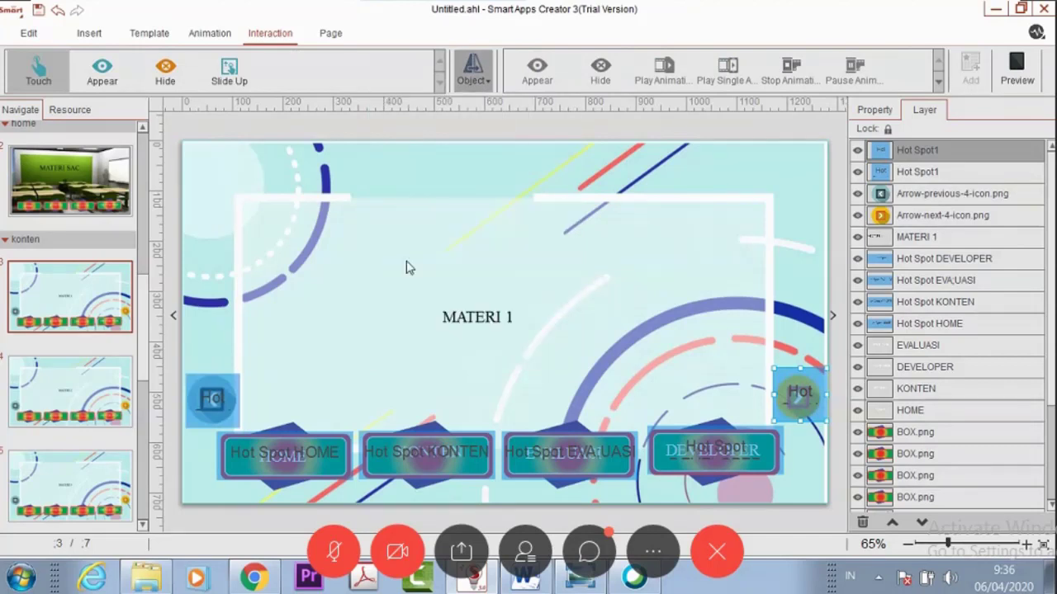
click(938, 85)
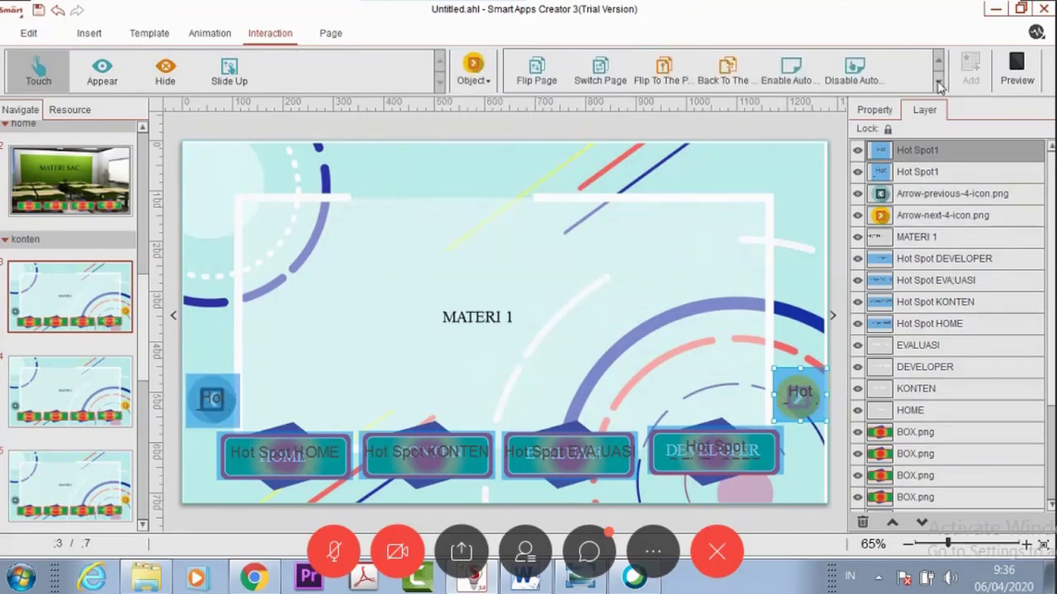
click(600, 80)
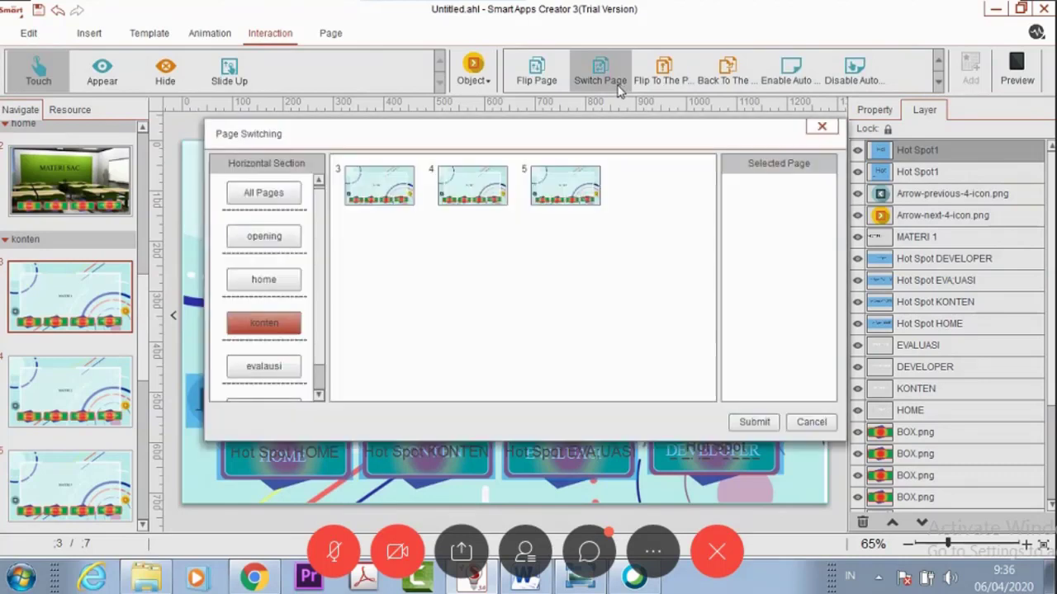
click(415, 165)
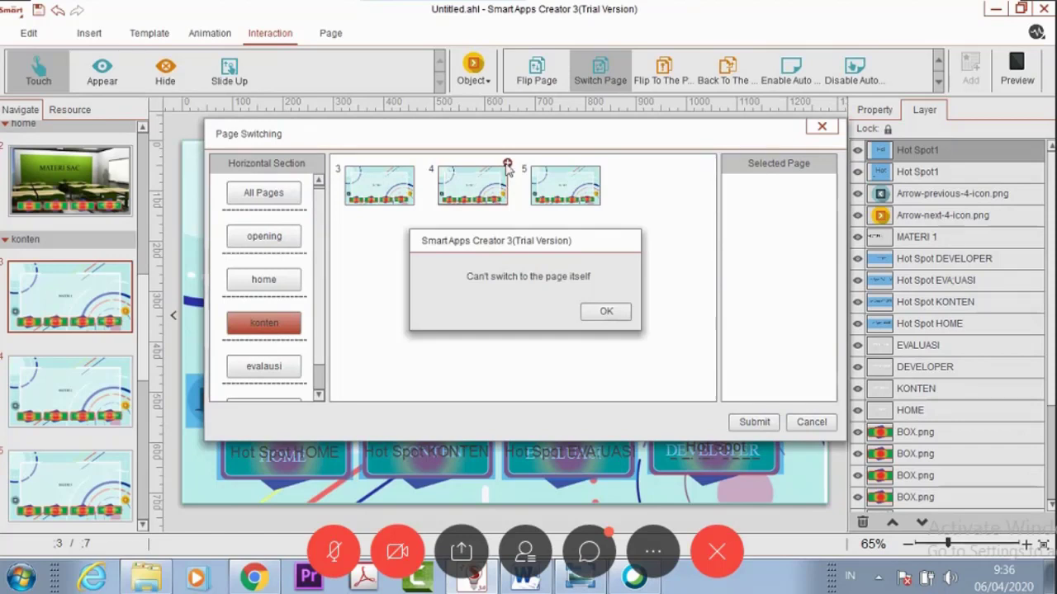
click(606, 311)
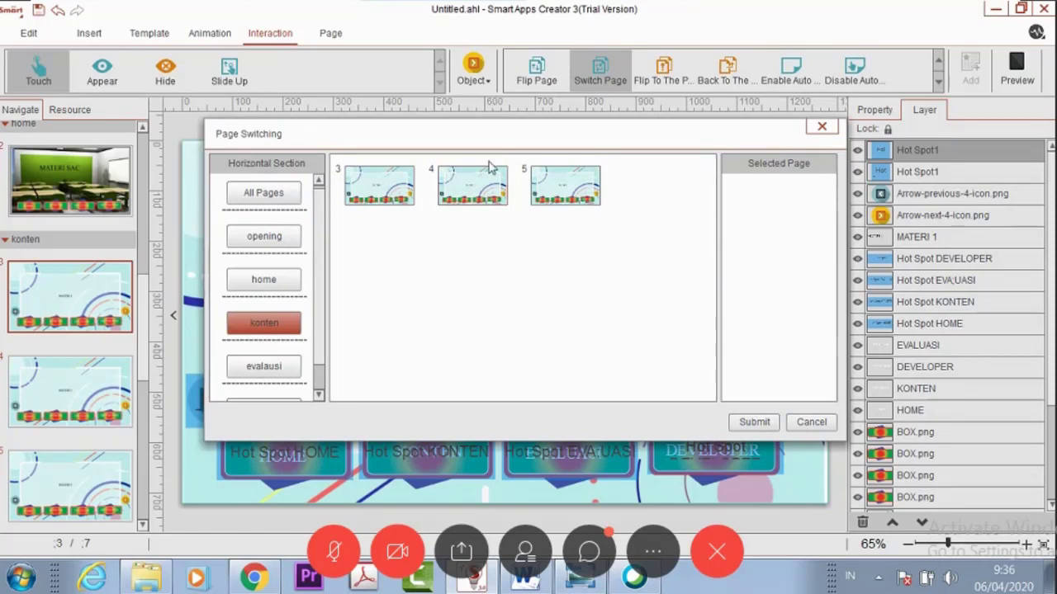
click(507, 164)
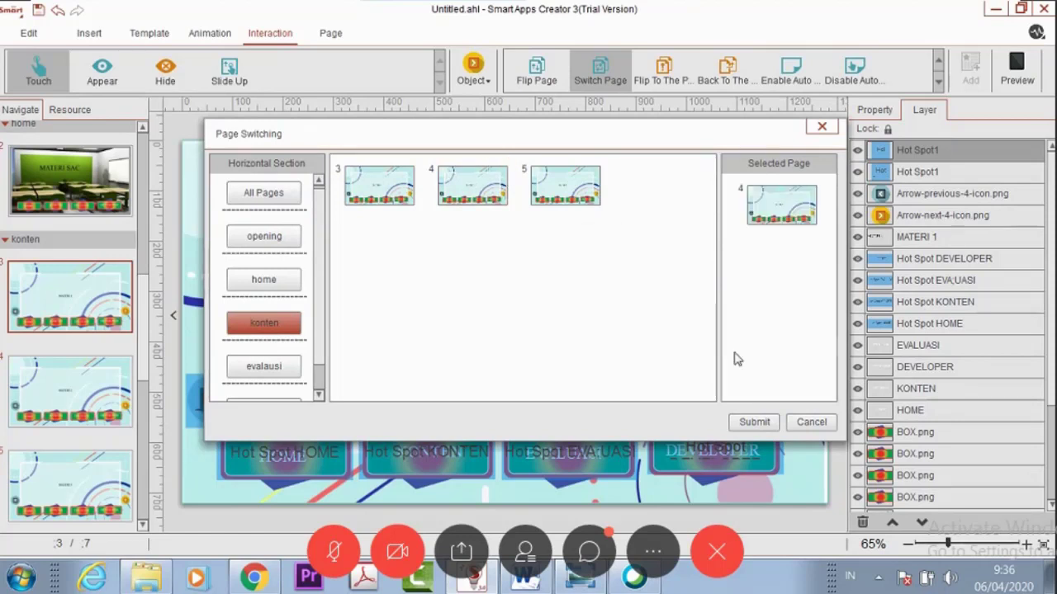
click(753, 423)
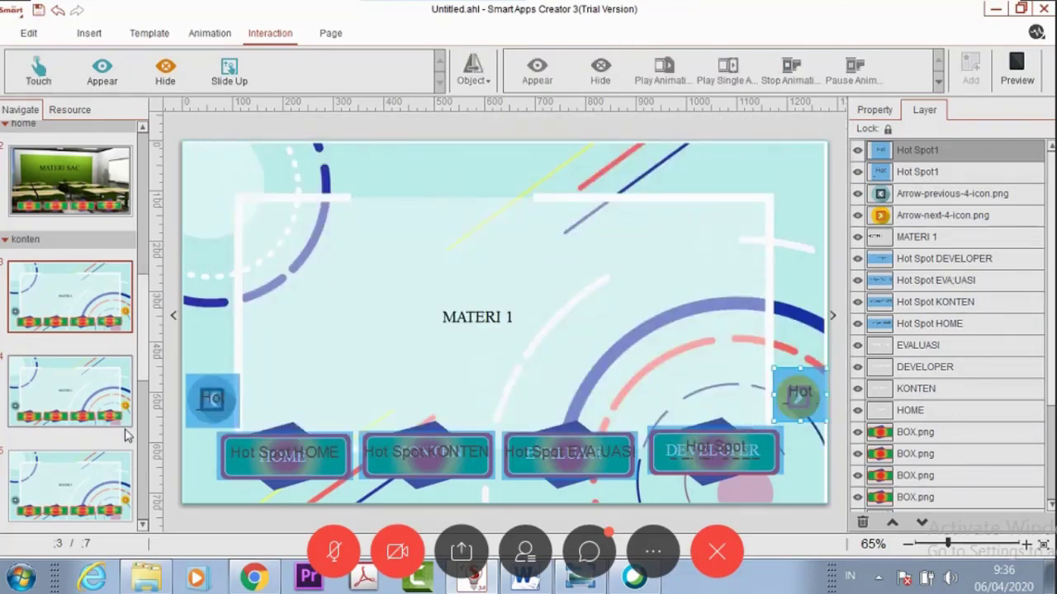
Step: On the MATERI 2 page, cover the previous arrow with a small hotspot and place a copy of it over the next arrow
click(96, 398)
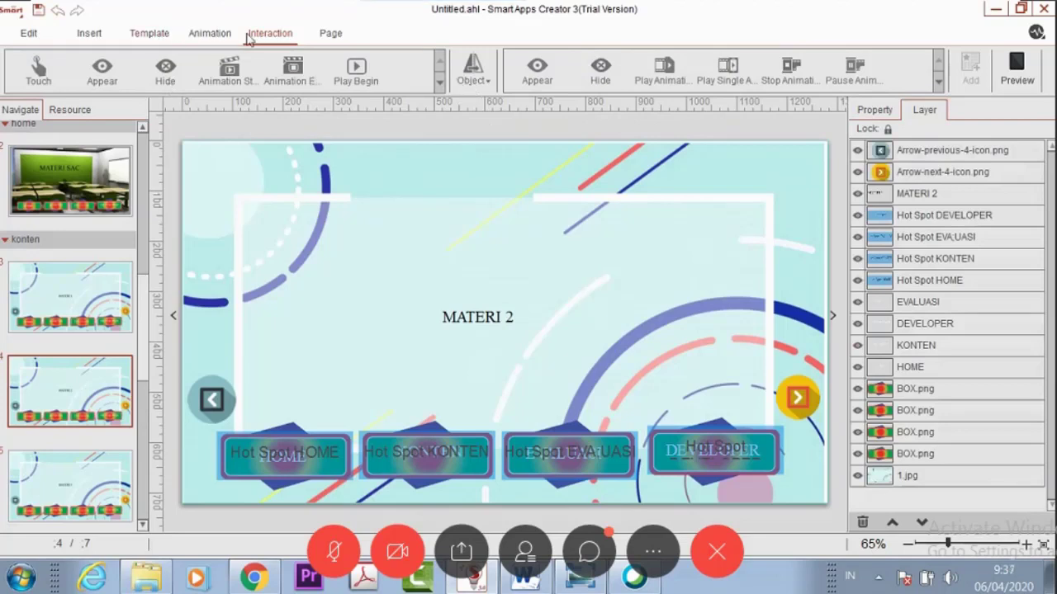
click(110, 33)
click(706, 74)
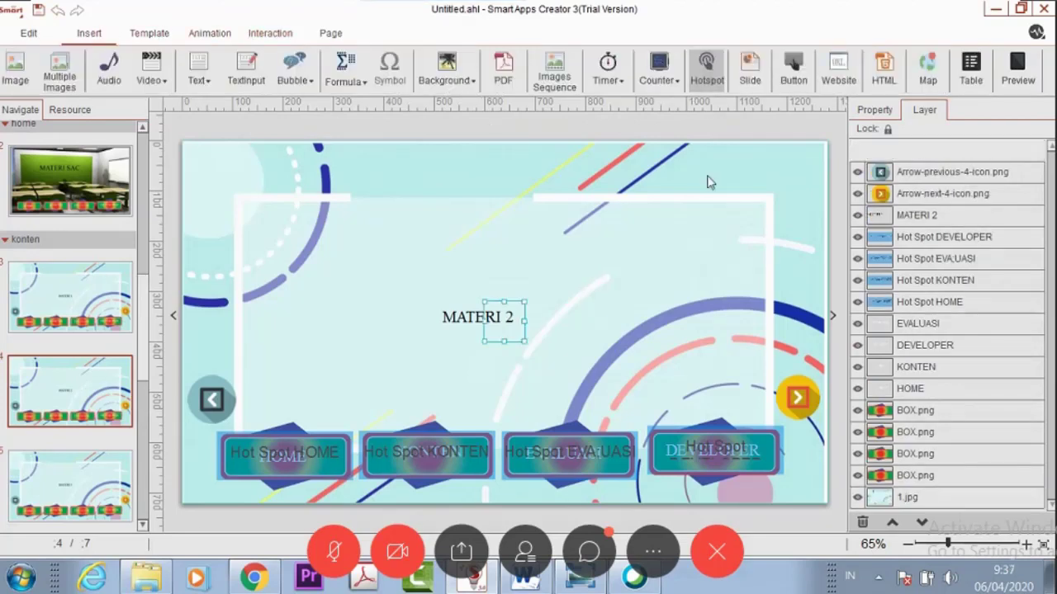
drag(499, 324, 812, 414)
key(ctrl+c)
key(ctrl+v)
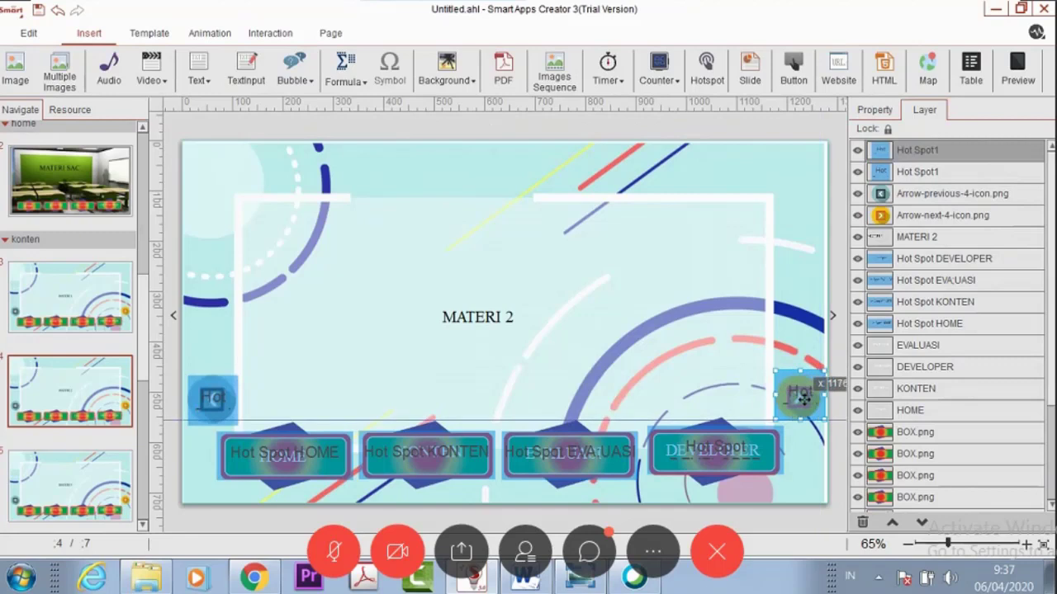
Step: Give the previous-arrow hotspot on the MATERI 2 page a Touch interaction with Arrow-previous-4-icon.png as object and Switch Page to page 3
click(234, 417)
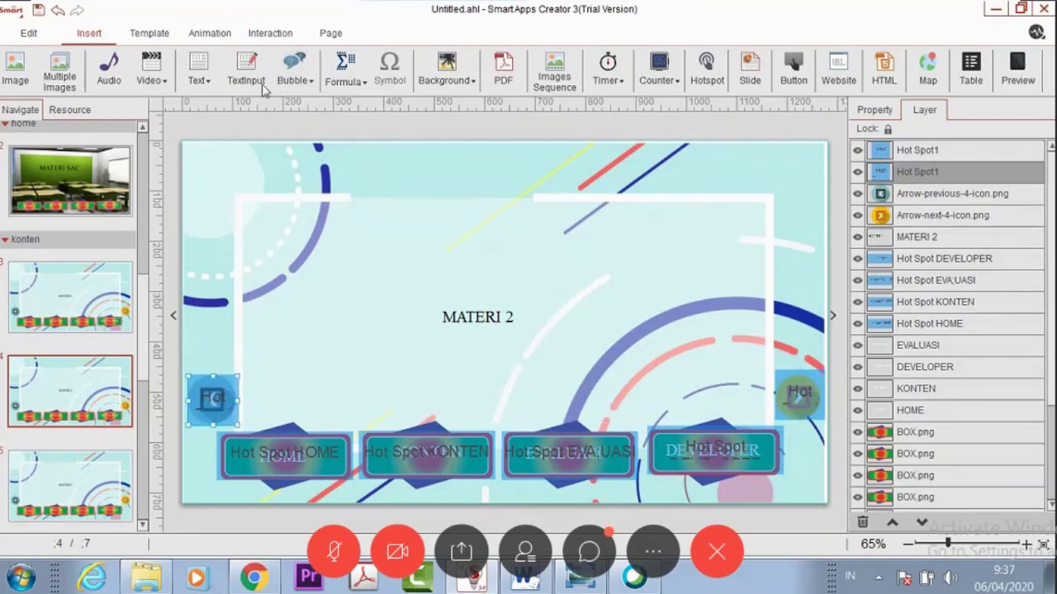
click(270, 33)
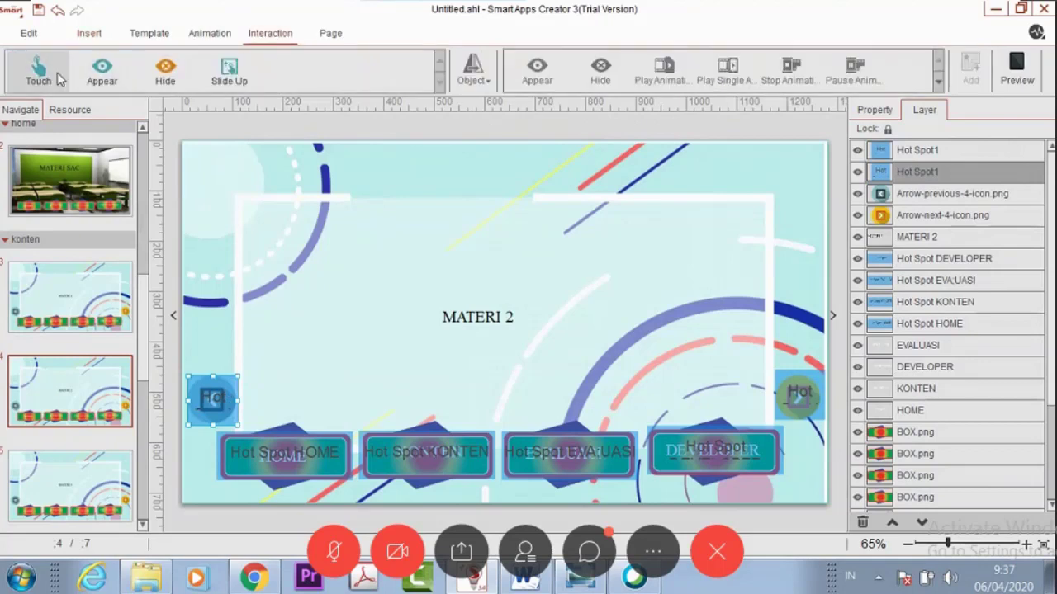
click(487, 83)
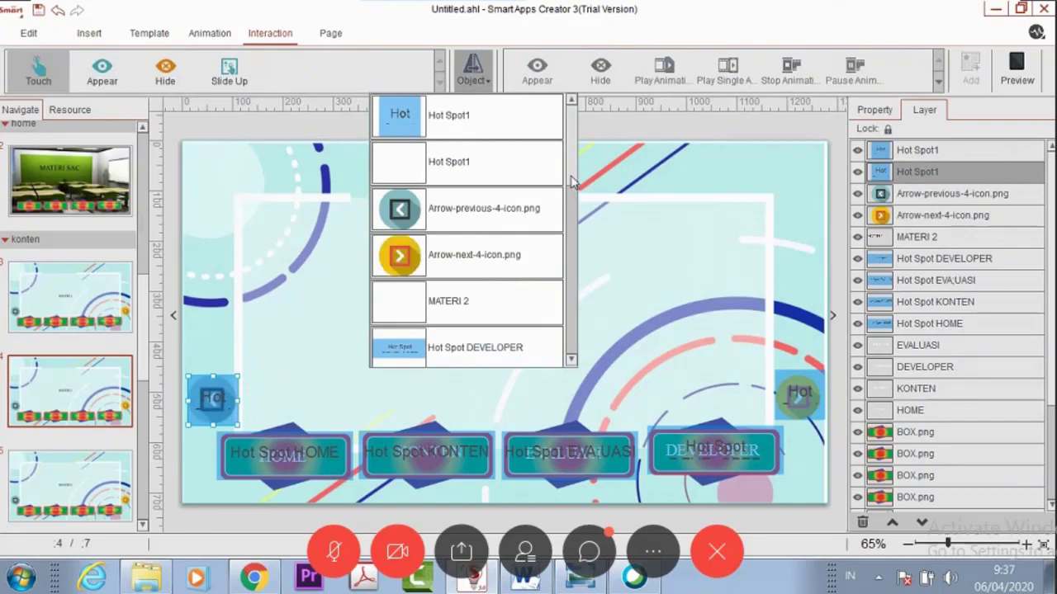
click(488, 218)
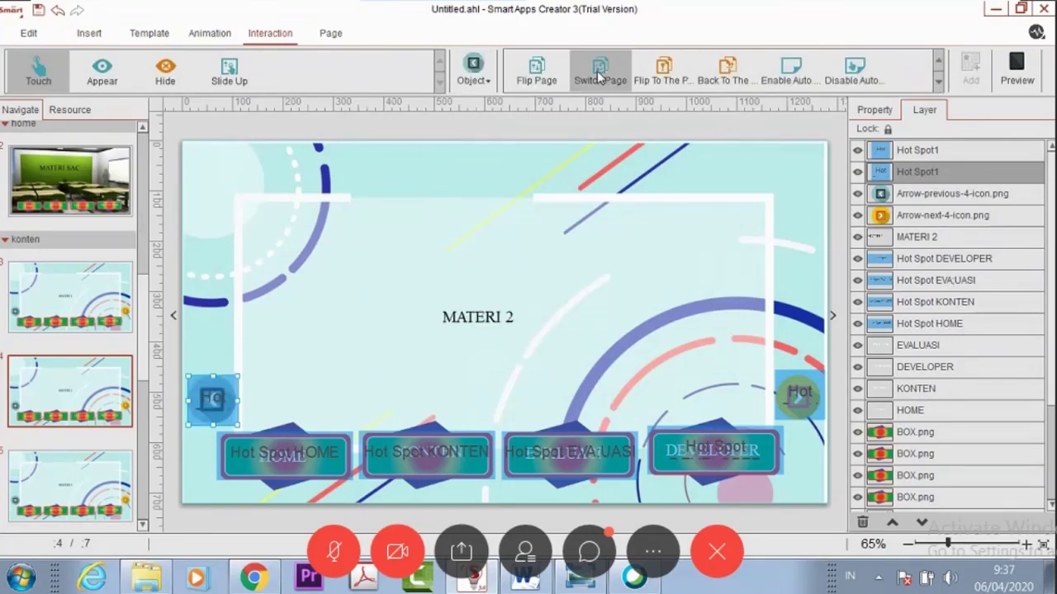
click(600, 73)
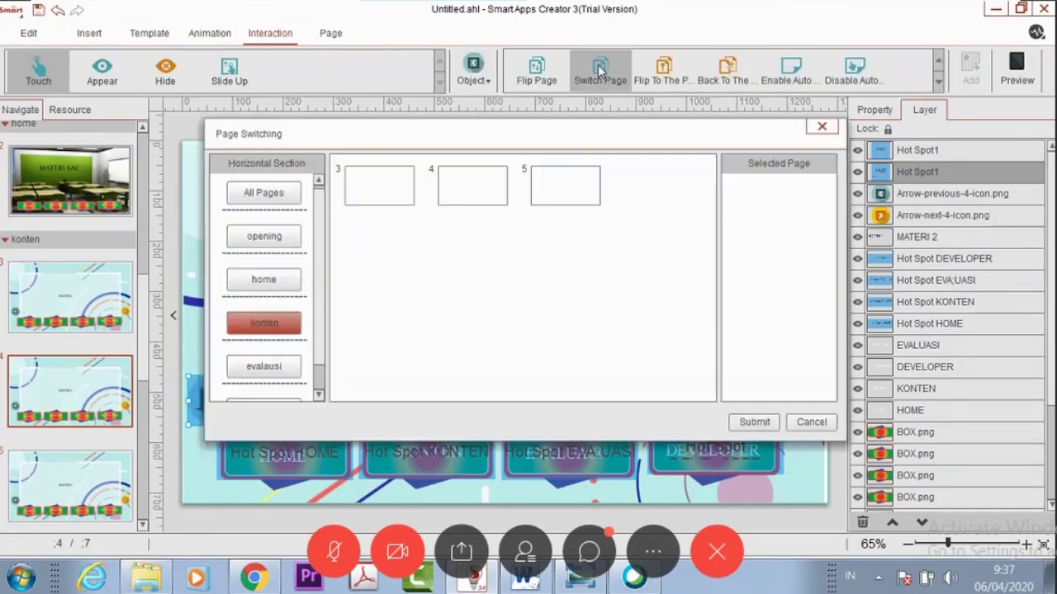
click(413, 173)
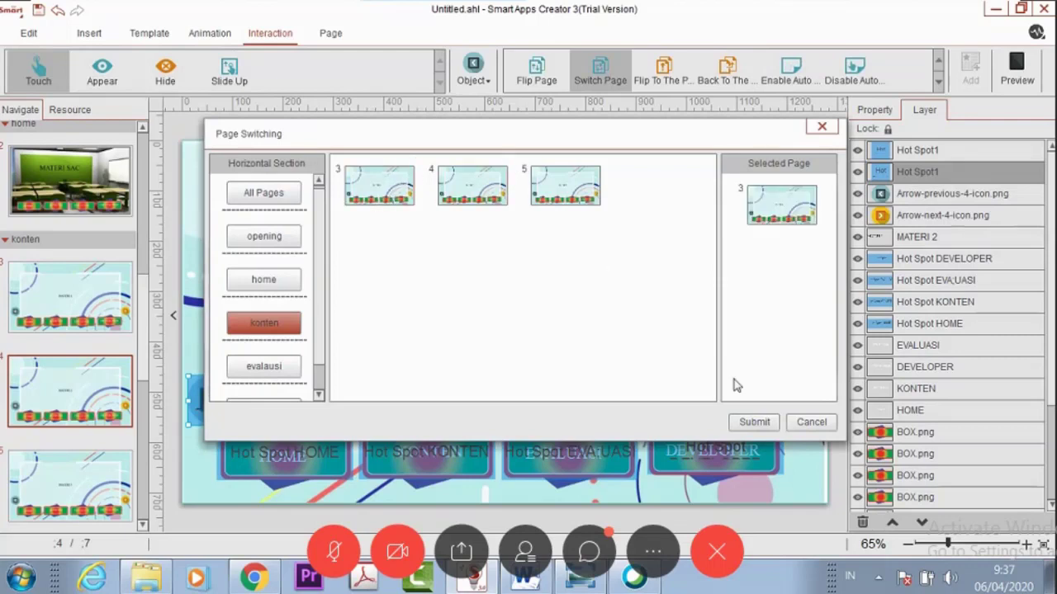
click(755, 421)
Step: Give the next-arrow hotspot on the MATERI 2 page a Touch interaction with Arrow-next-4-icon.png as object and Switch Page to page 5
click(806, 405)
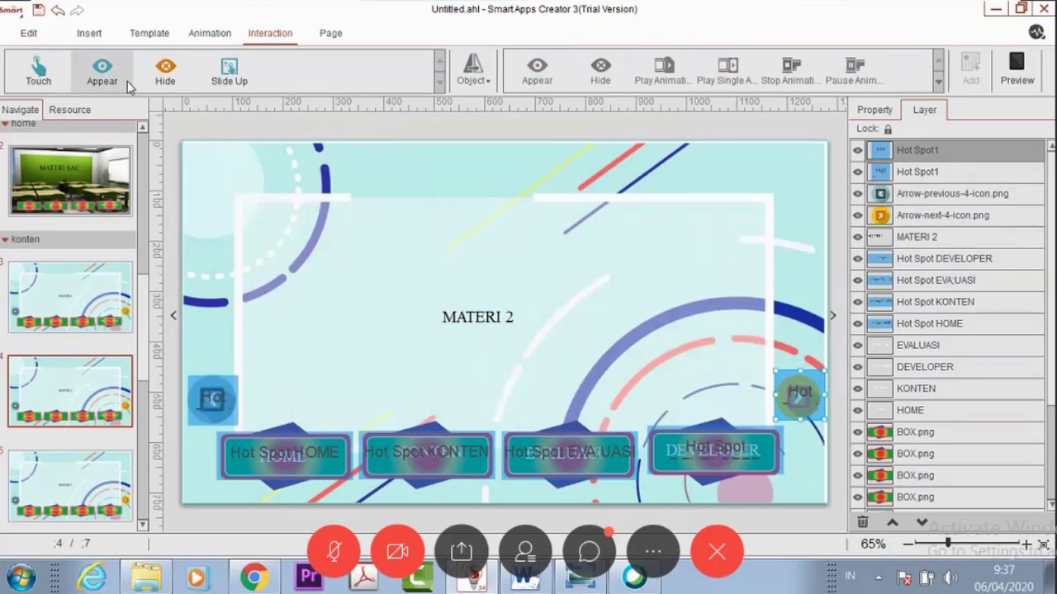
click(38, 70)
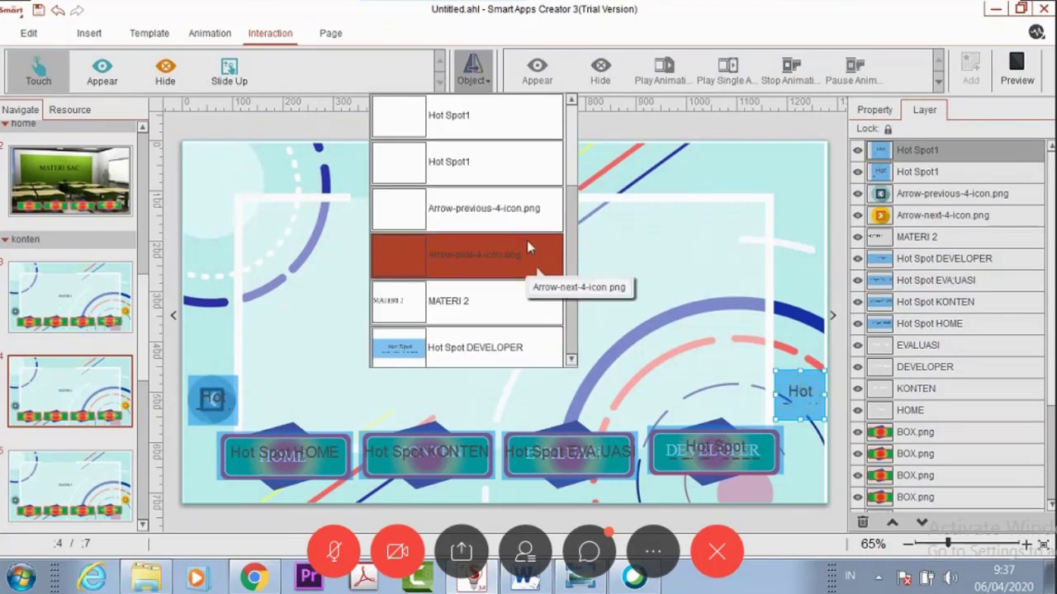
scroll(571, 193, down, 2)
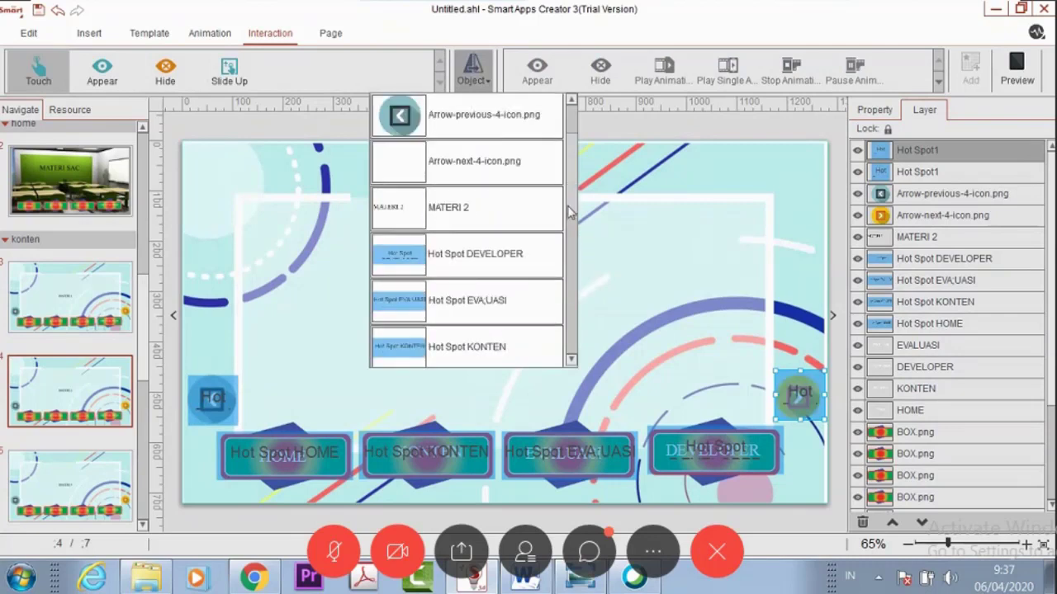
click(512, 174)
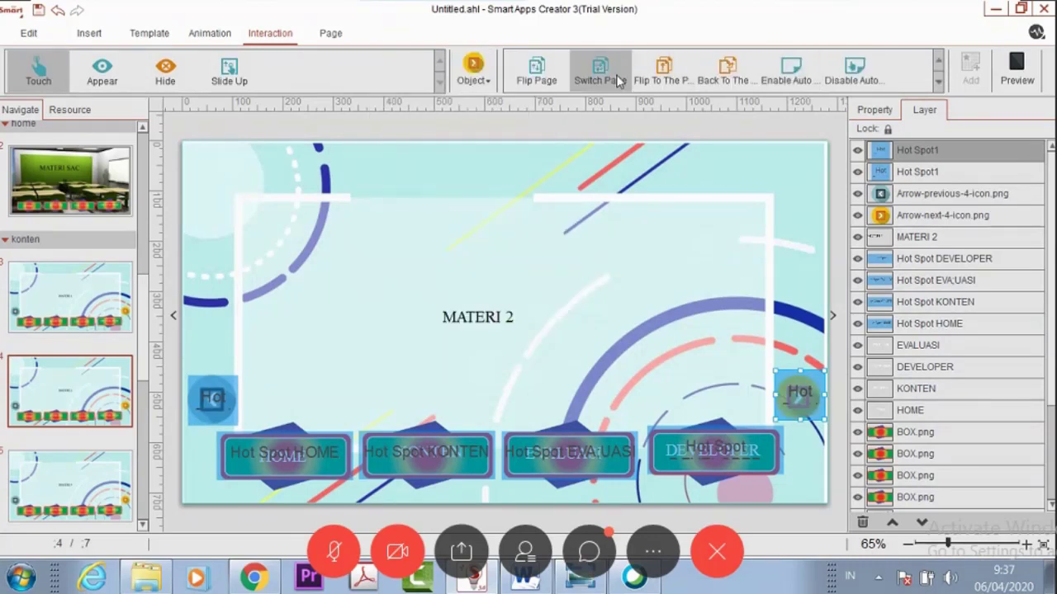
click(617, 81)
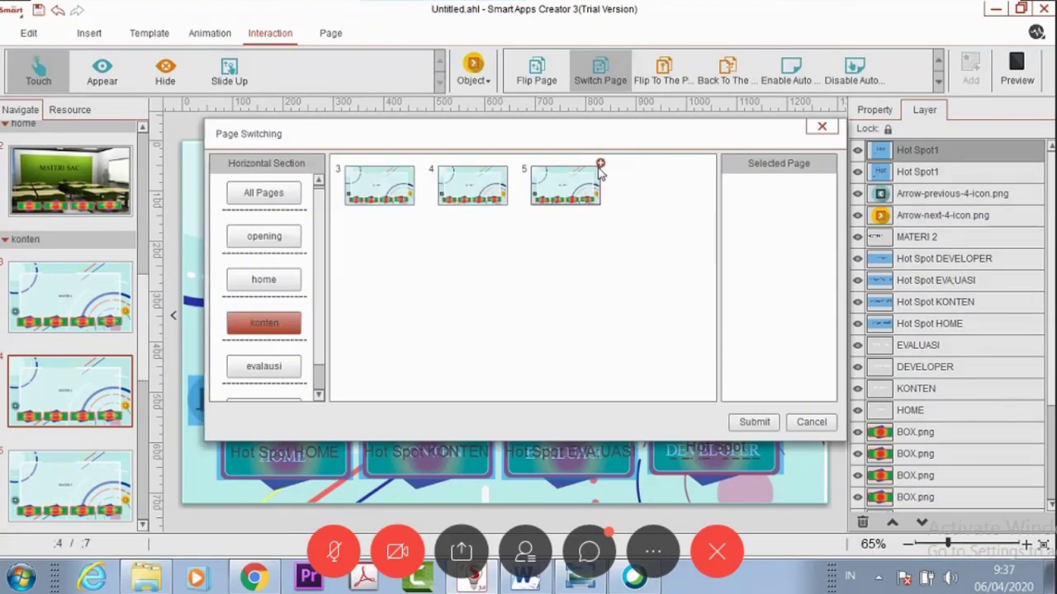
click(600, 163)
click(752, 421)
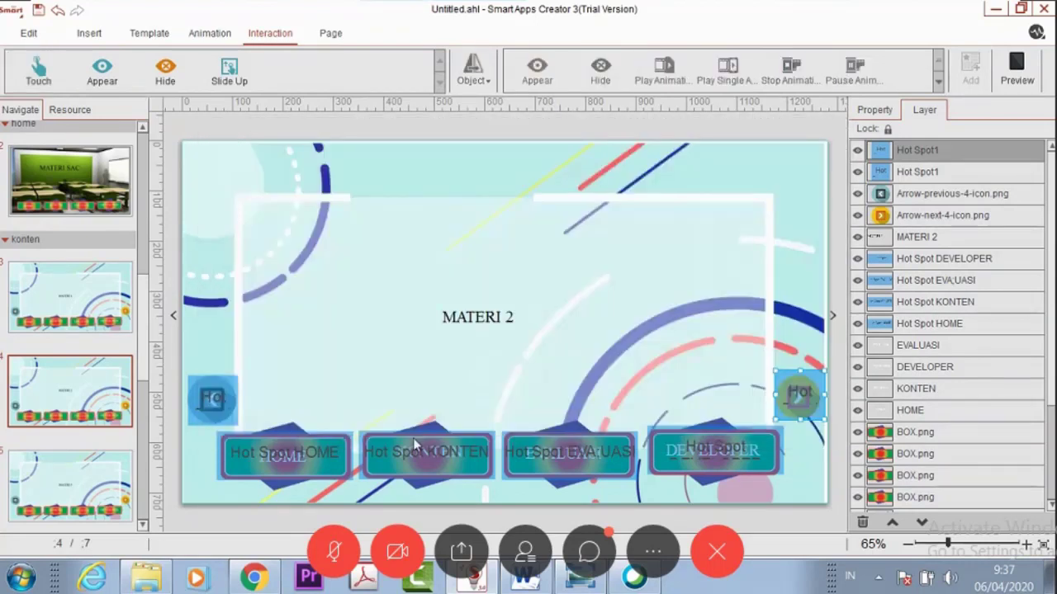
Step: On the MATERI 3 page, insert one small hotspot over the previous arrow and another over the next arrow
click(75, 478)
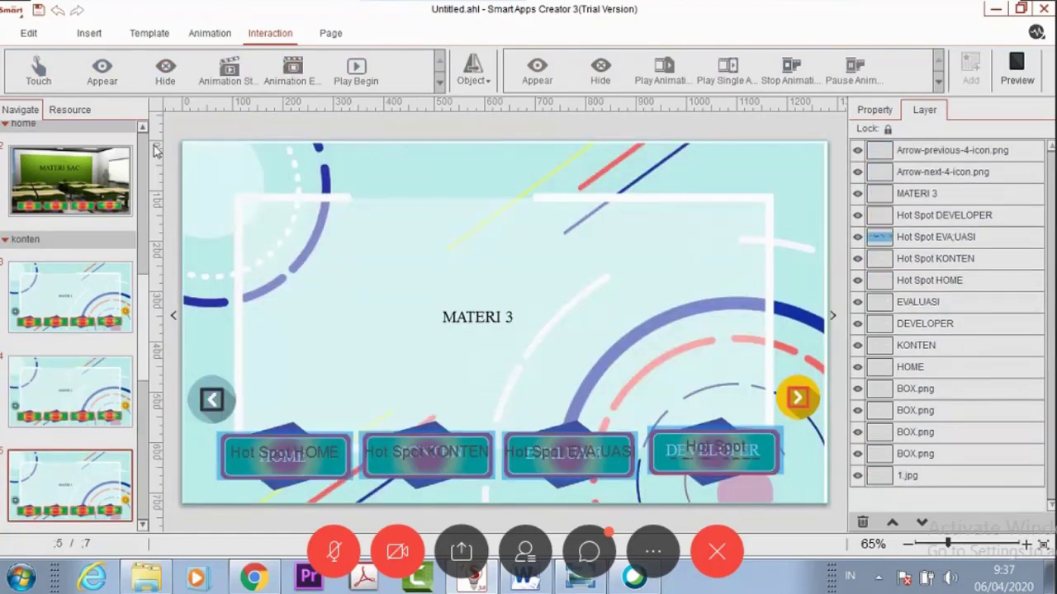
click(89, 34)
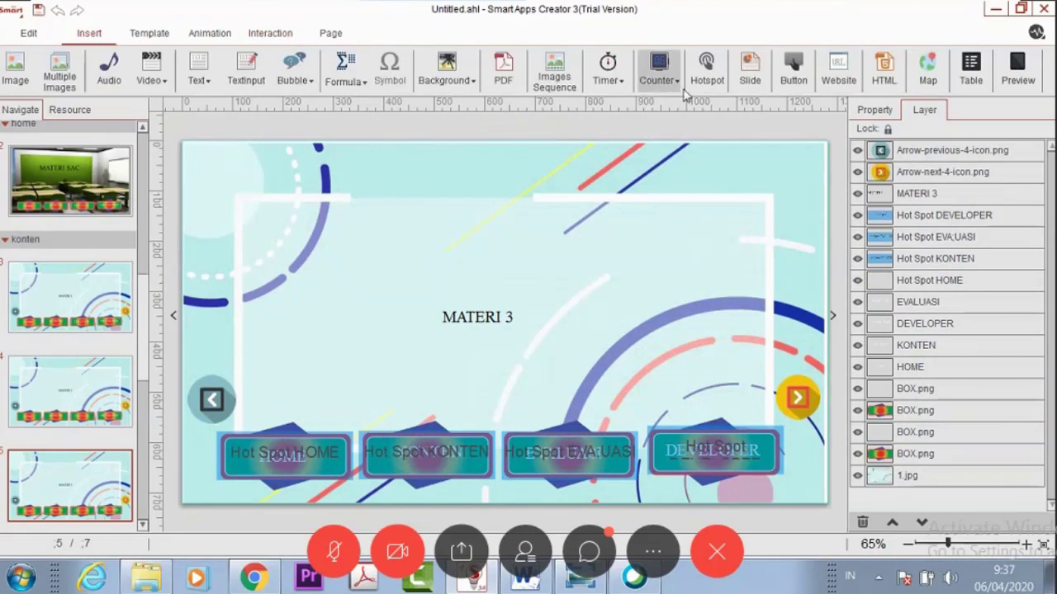
click(707, 70)
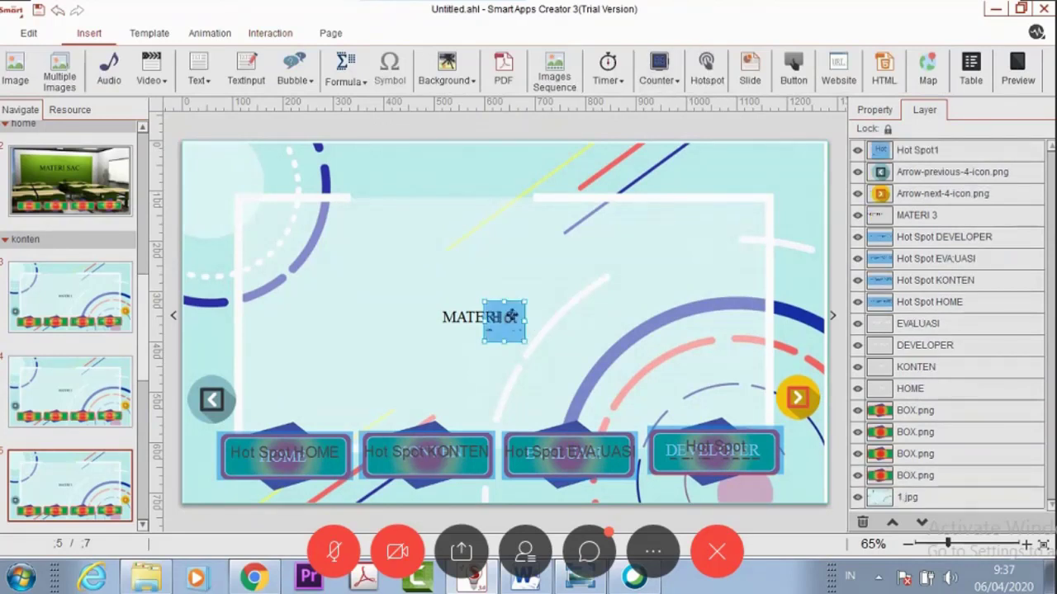
drag(501, 316, 236, 418)
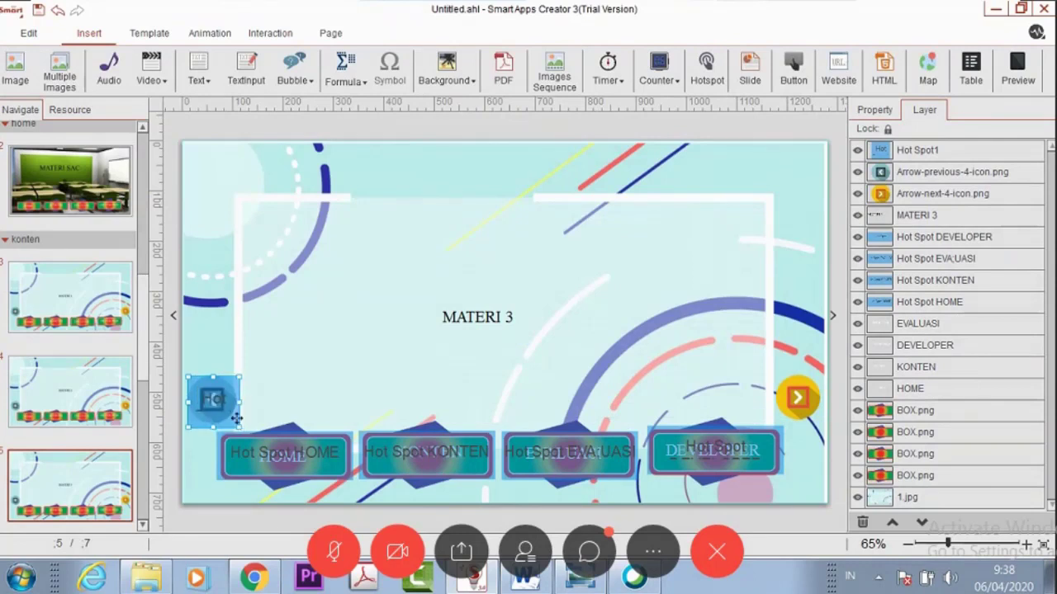
click(707, 70)
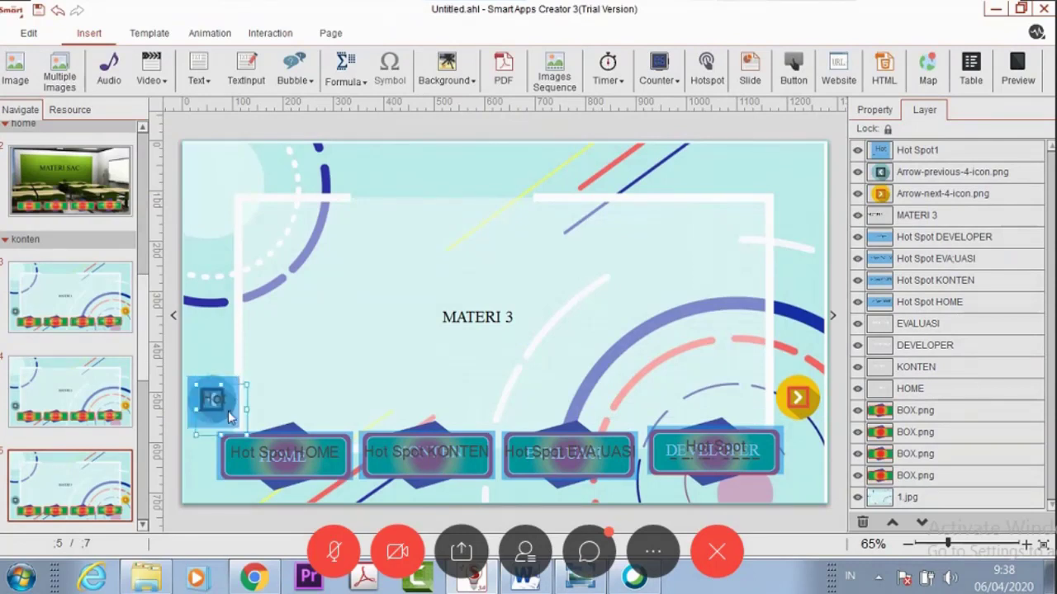
drag(502, 330, 799, 393)
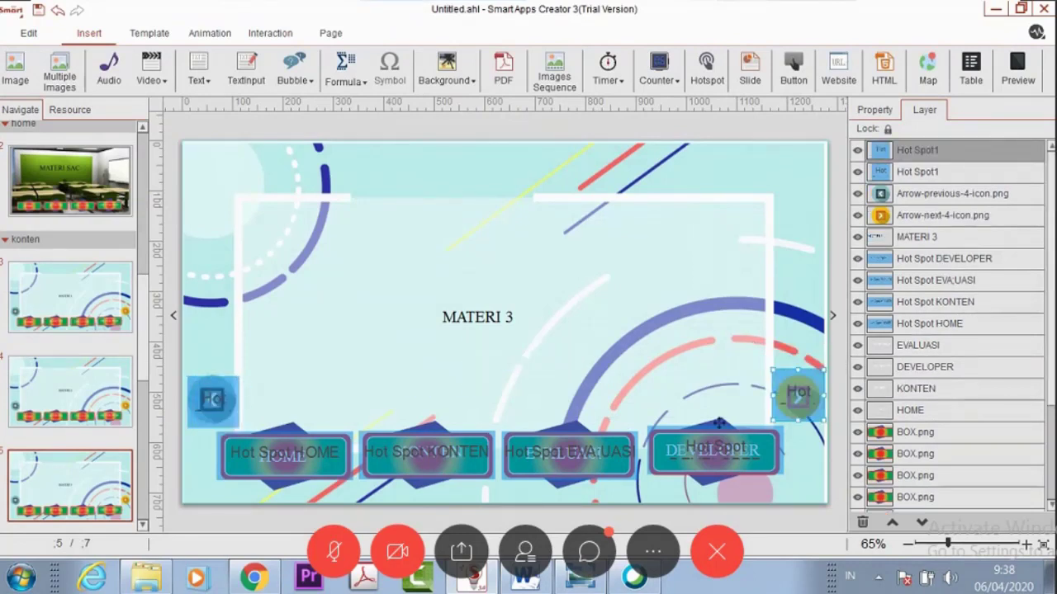
Step: Give the previous-arrow hotspot on the MATERI 3 page a Touch interaction with Arrow-previous-4-icon.png as object and Switch Page to page 4
click(228, 403)
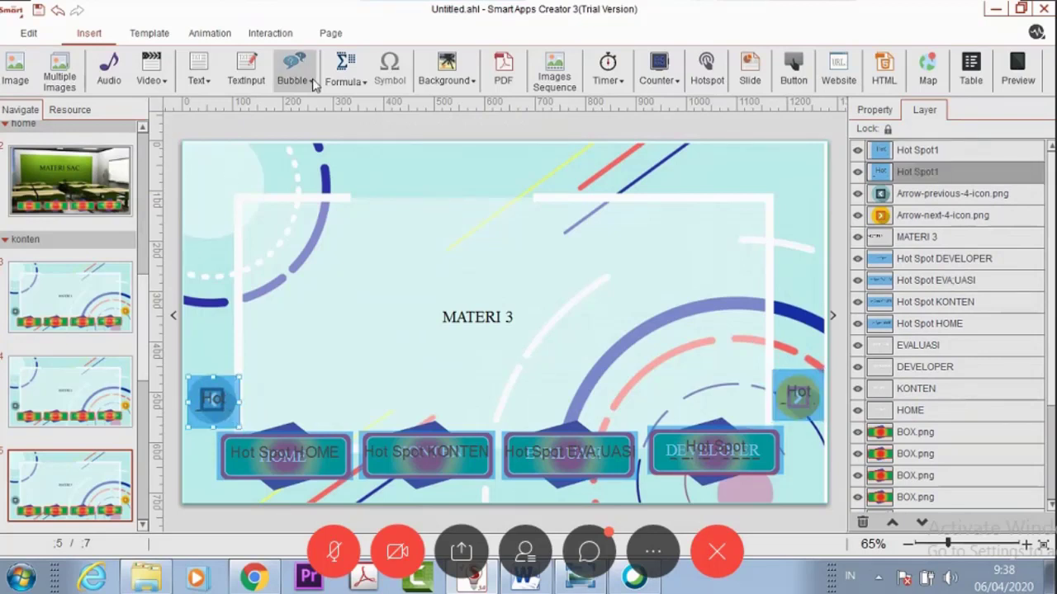
click(272, 33)
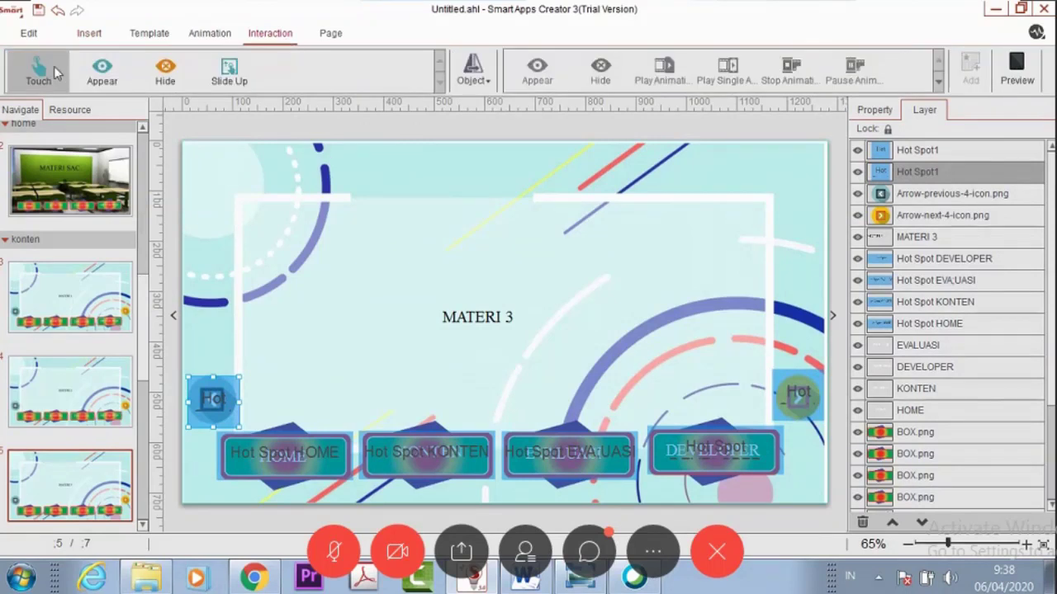
click(473, 75)
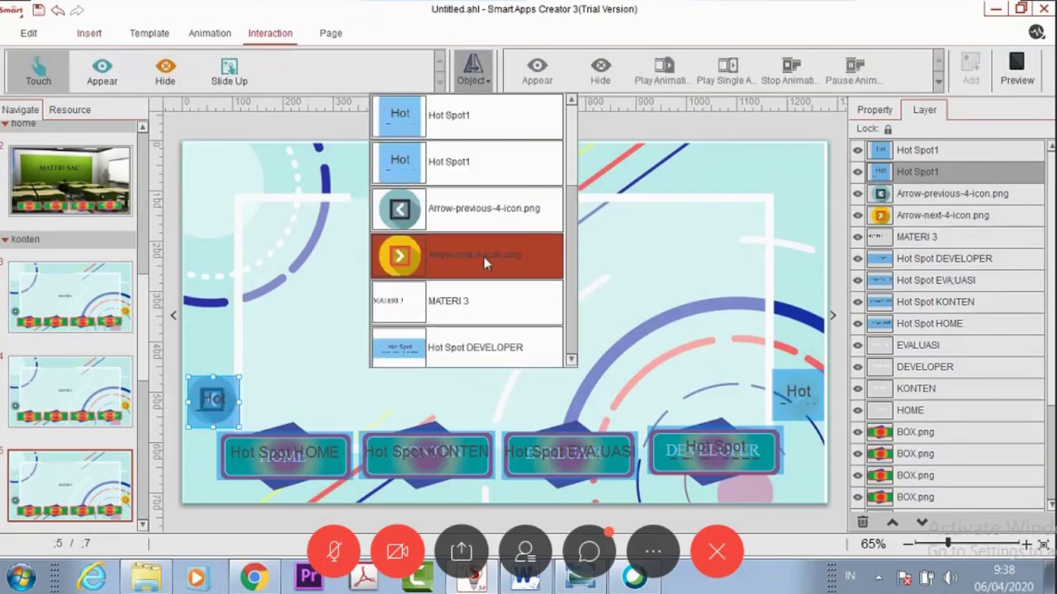
click(498, 216)
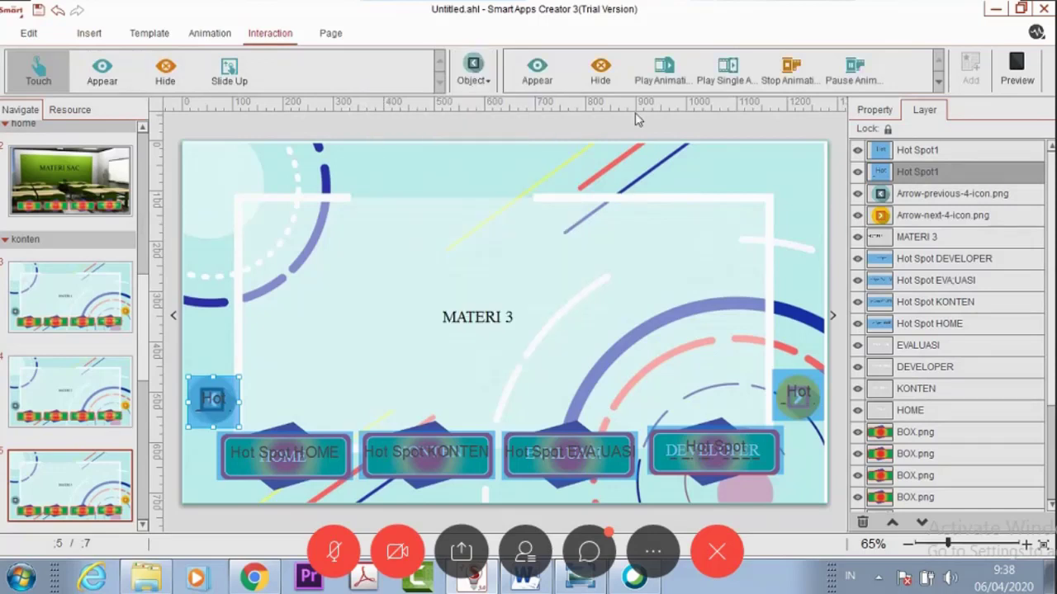
scroll(660, 75, down, 1)
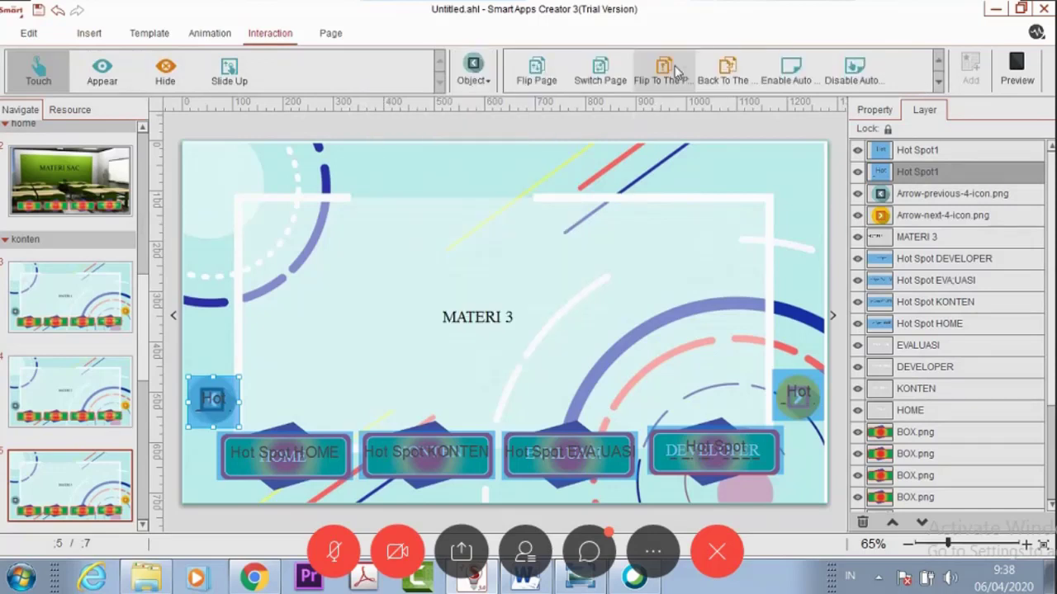
click(596, 83)
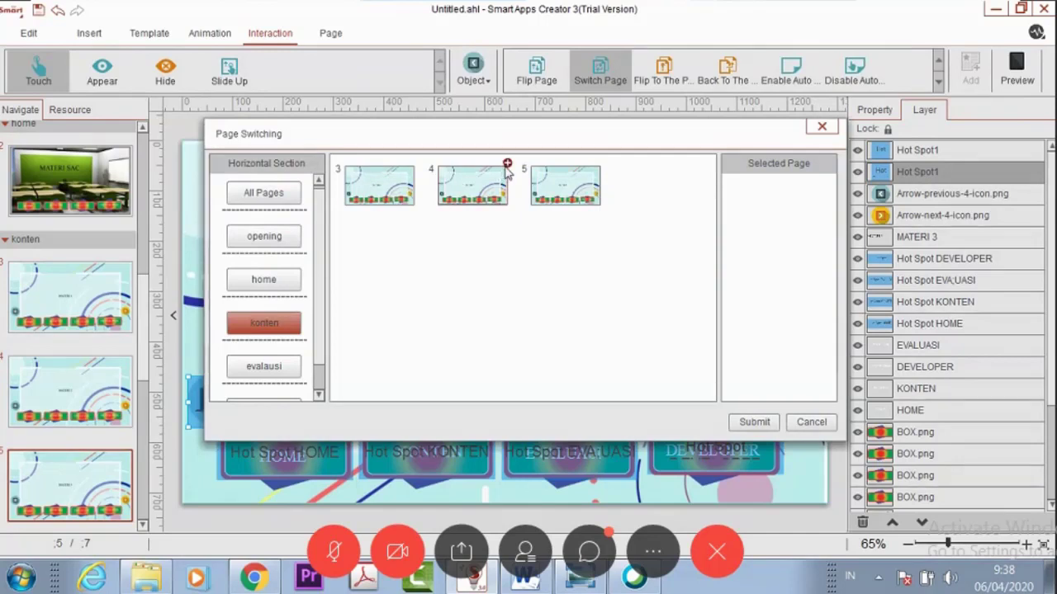
click(506, 165)
click(754, 422)
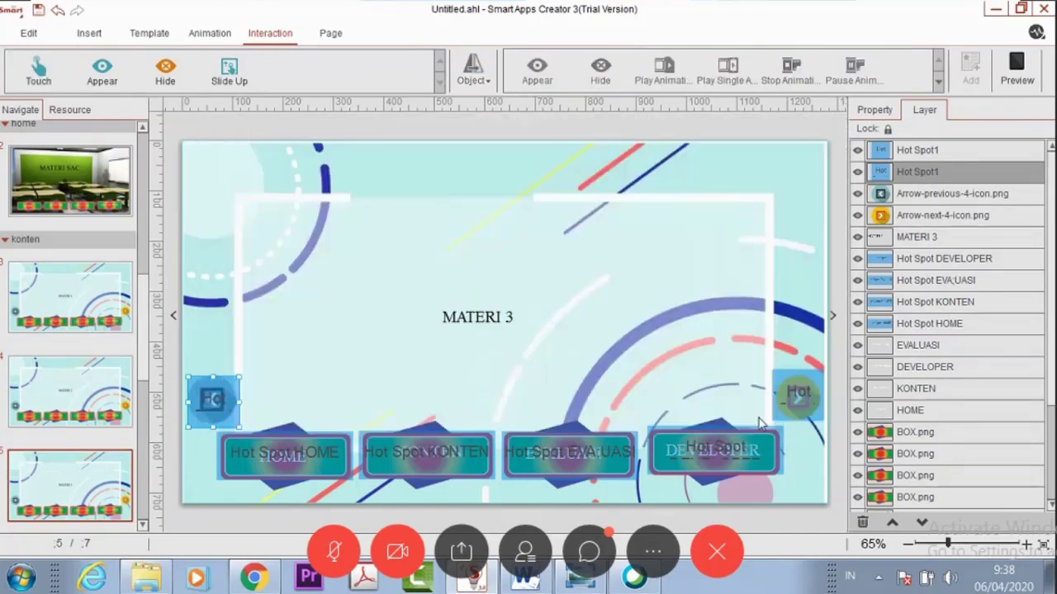
click(812, 381)
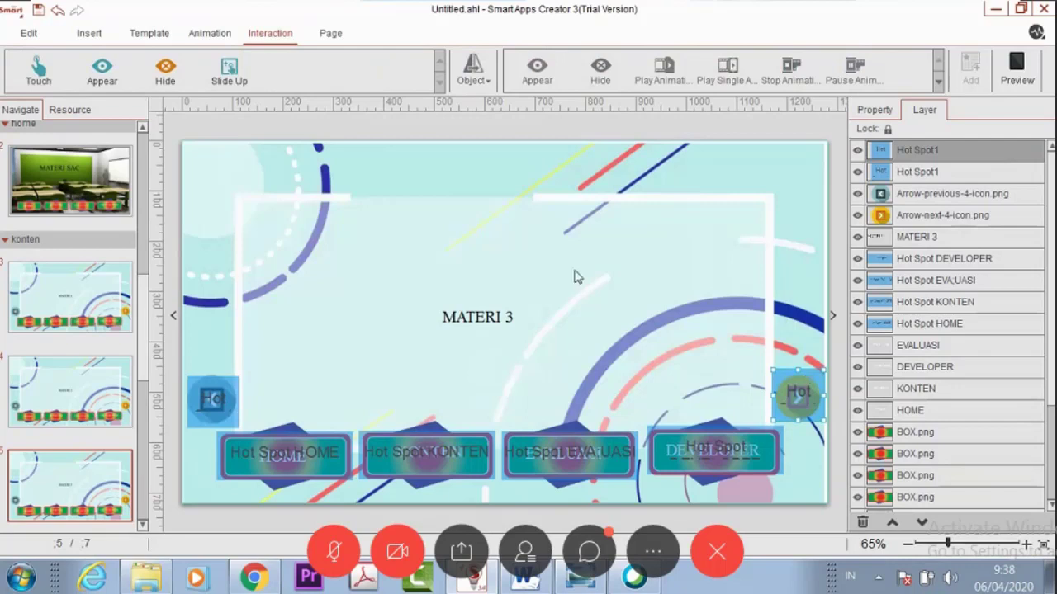
click(47, 74)
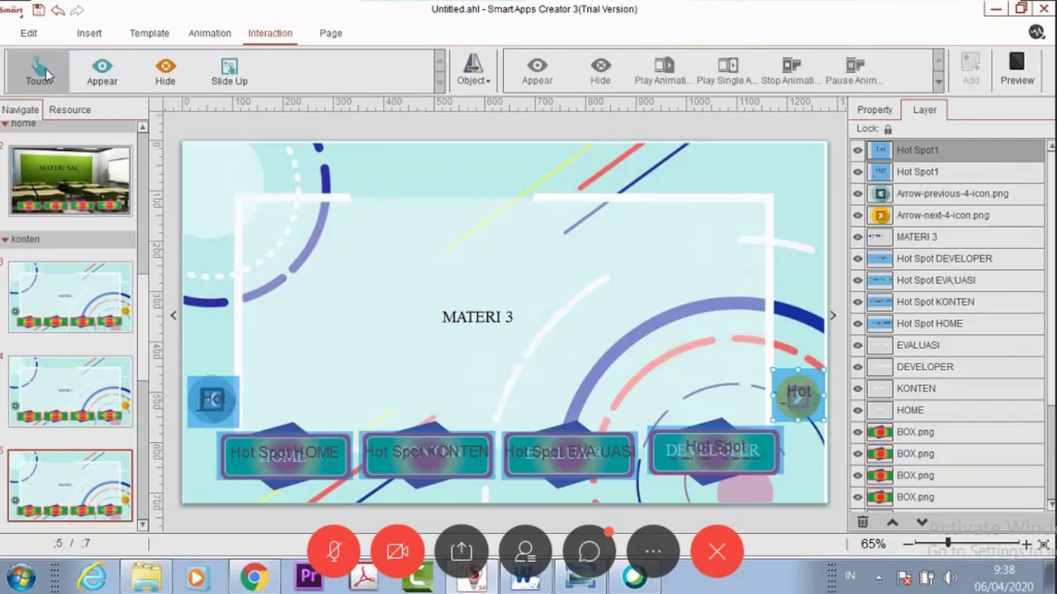
click(473, 70)
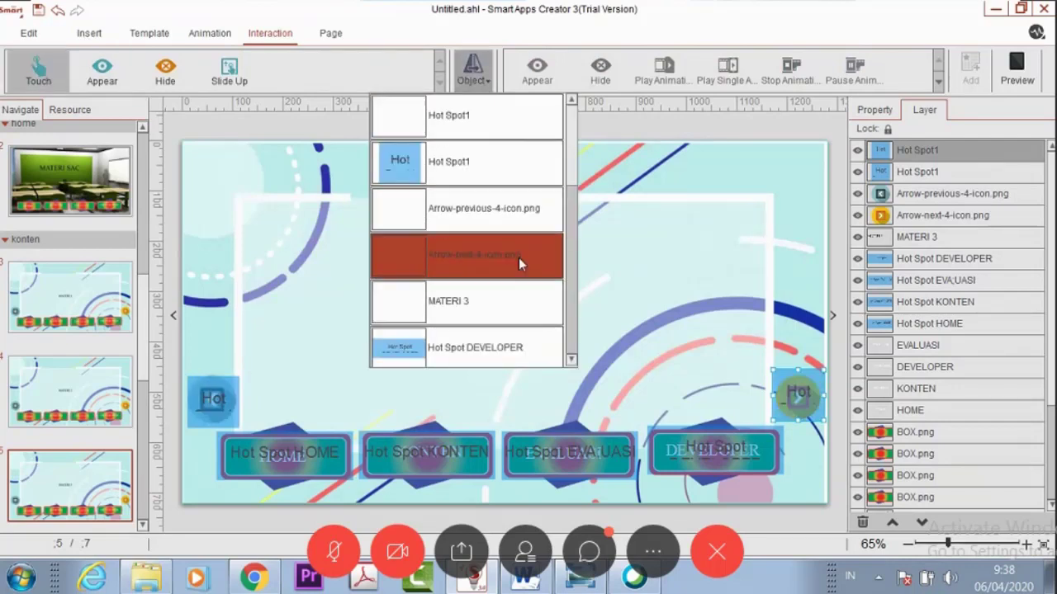
click(528, 242)
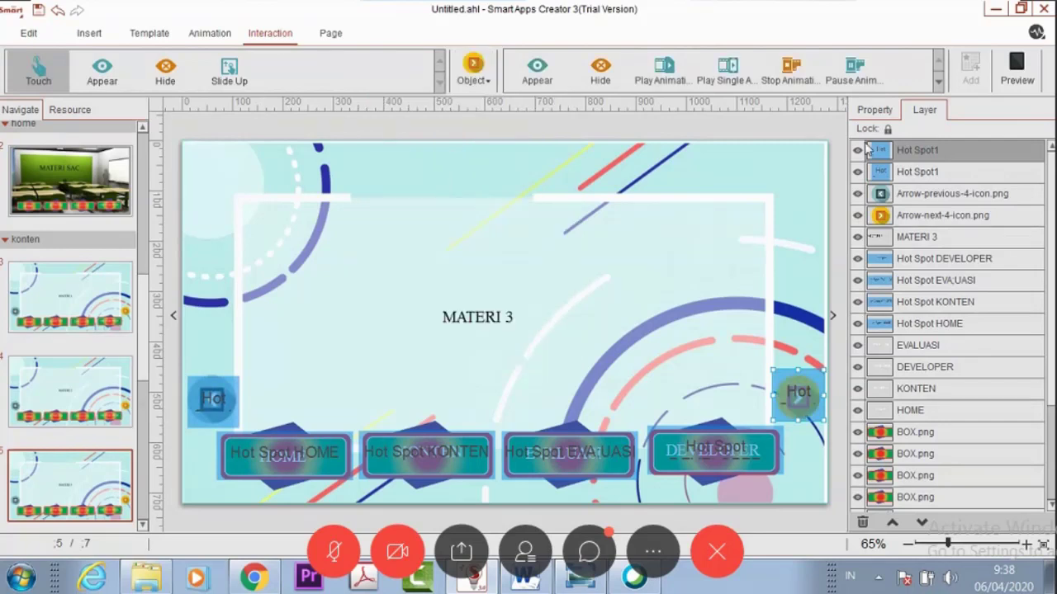
click(602, 85)
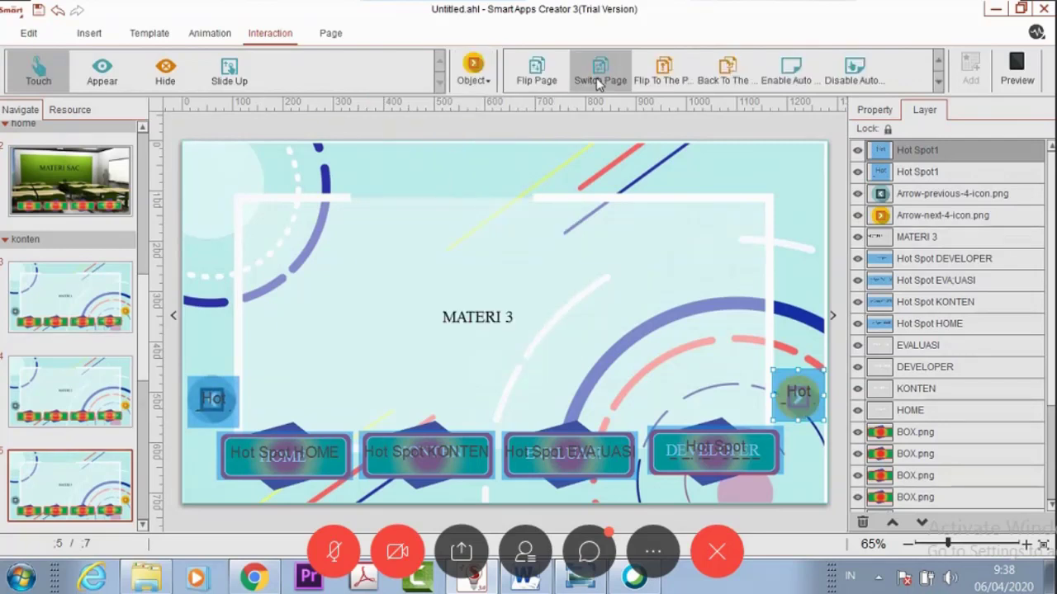
mouse_move(600, 165)
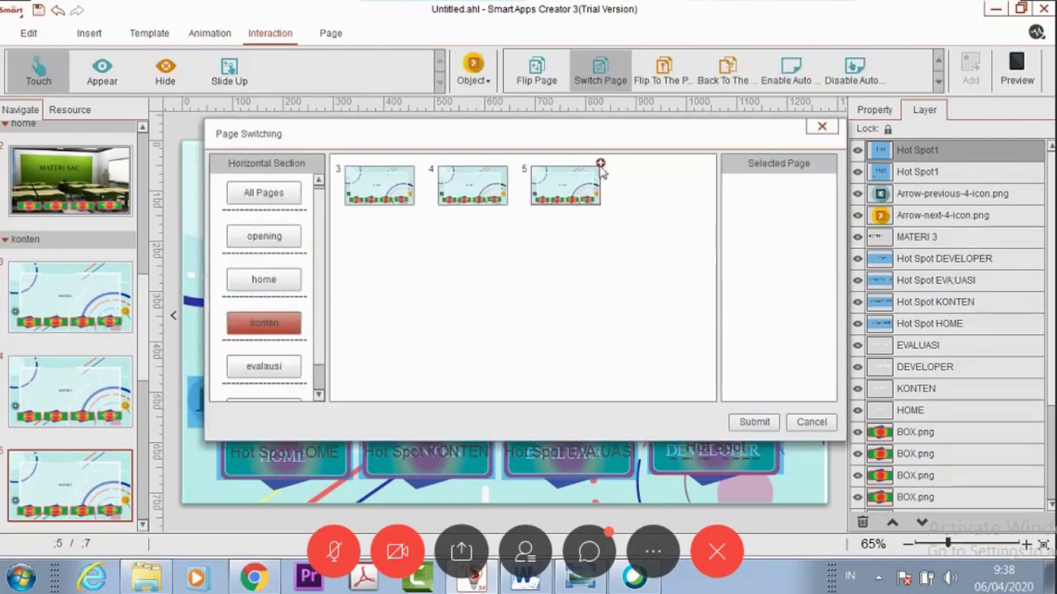
click(753, 422)
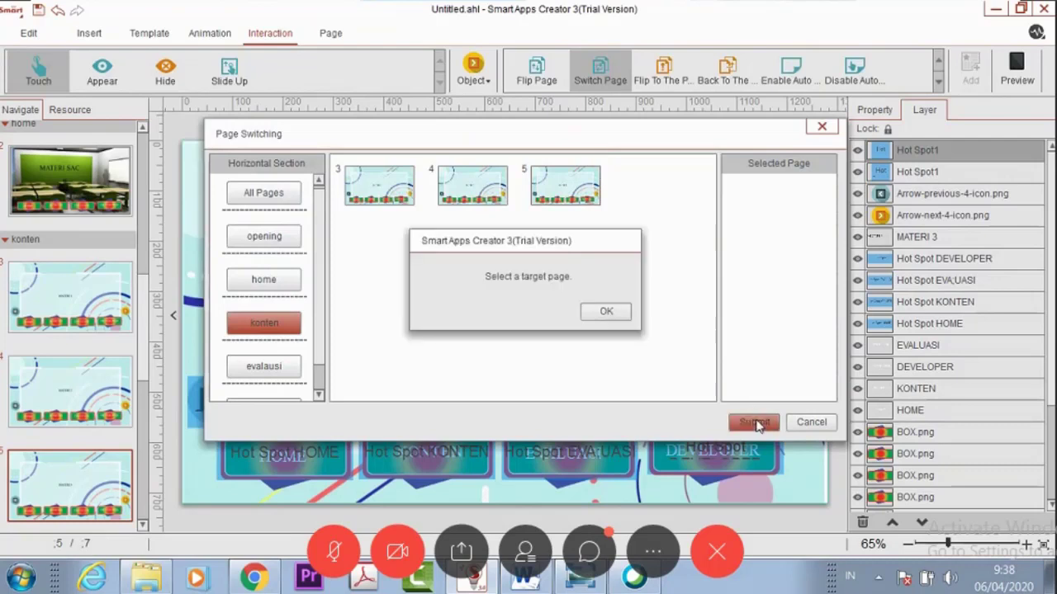
click(607, 312)
click(811, 421)
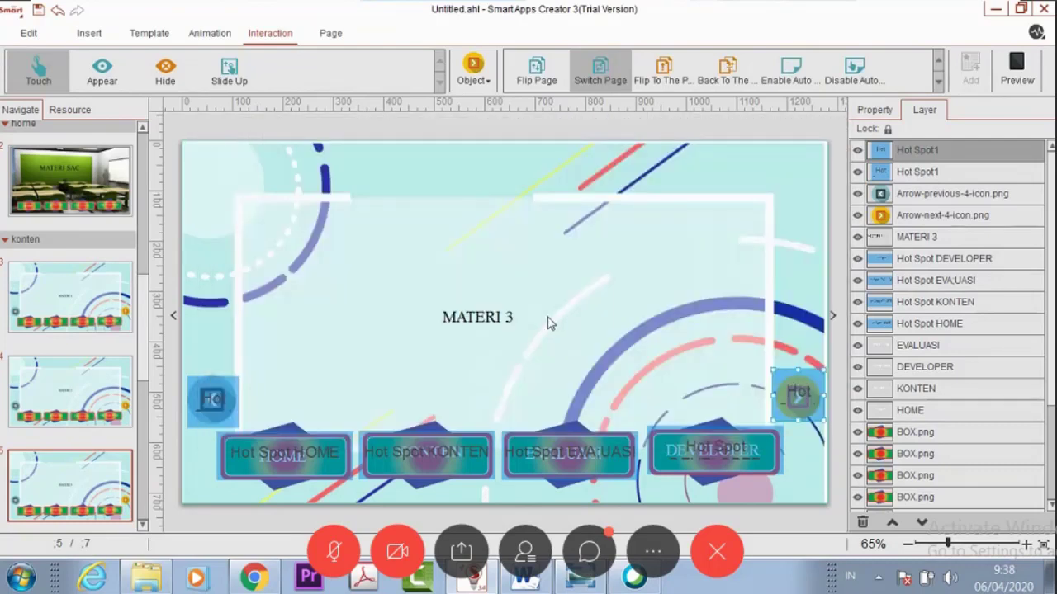
Step: Preview the project from the MATERI 1 page, test the next and previous arrows and the EVALUASI menu item, and close the preview
click(120, 294)
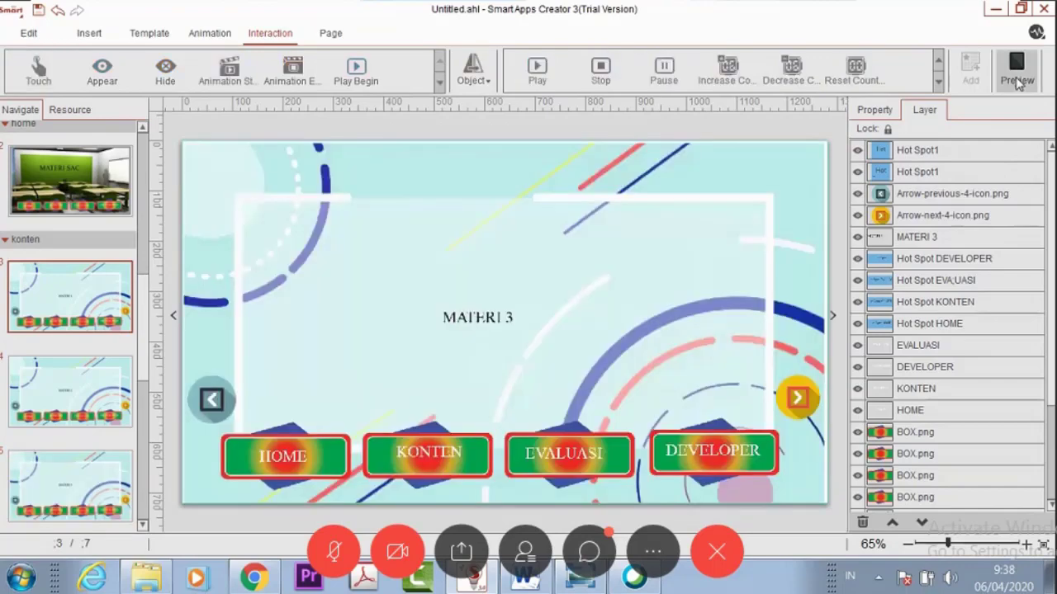
click(1017, 80)
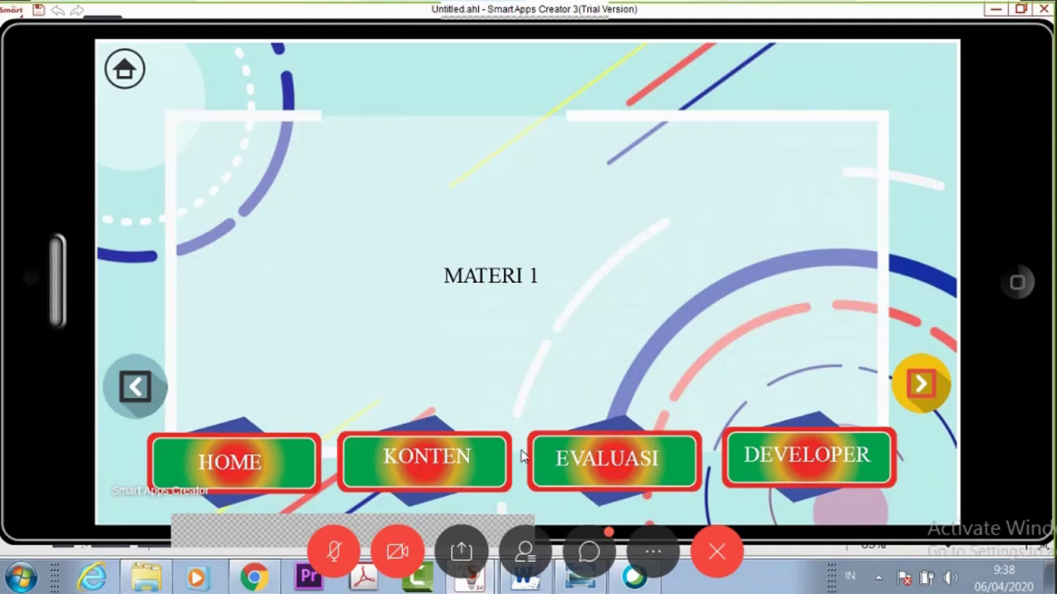
click(919, 385)
click(919, 385)
click(146, 394)
click(146, 394)
click(596, 466)
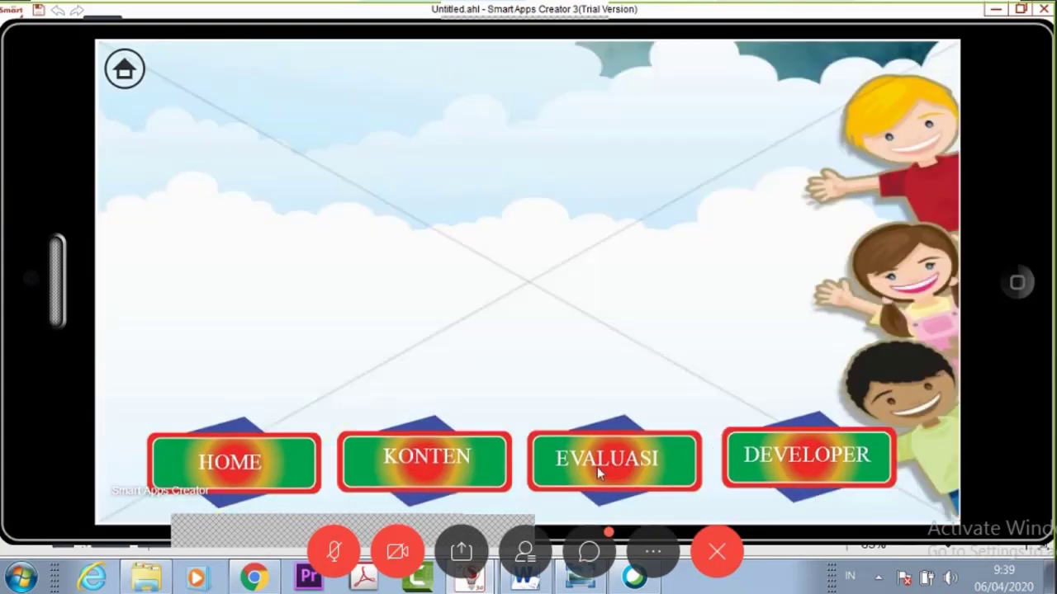
click(1017, 284)
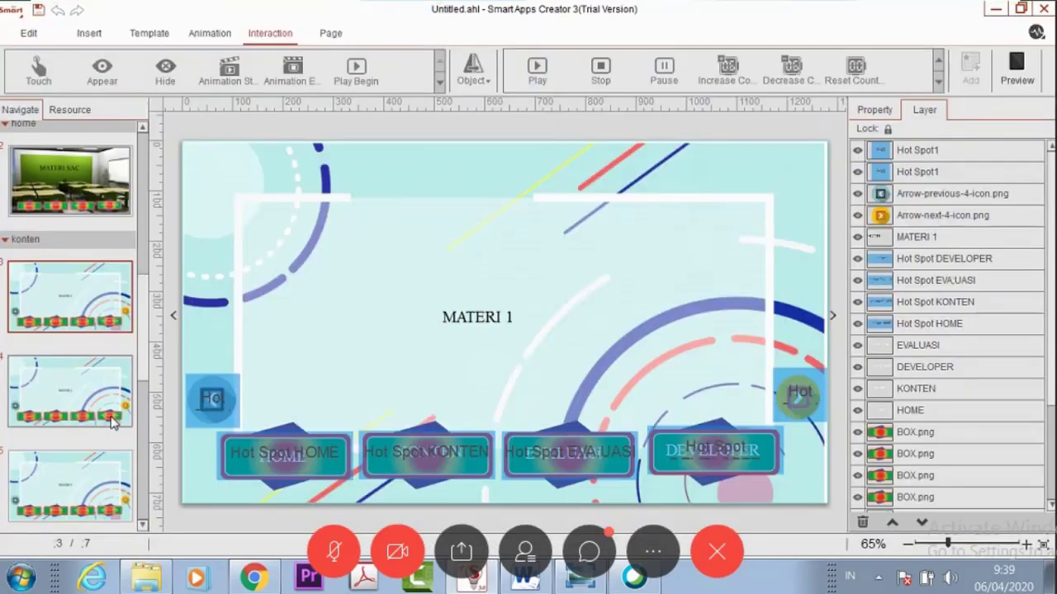
Step: Insert the audio file buddy (home).mp3 on the opening page and place its icon at about x 1059, y 438
scroll(114, 421, up, 3)
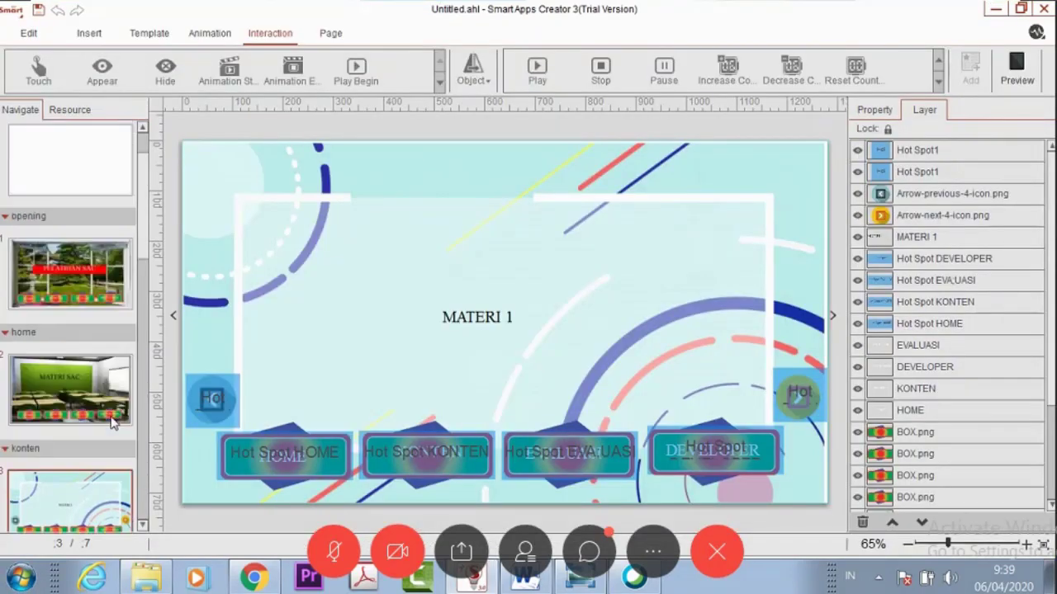
click(97, 289)
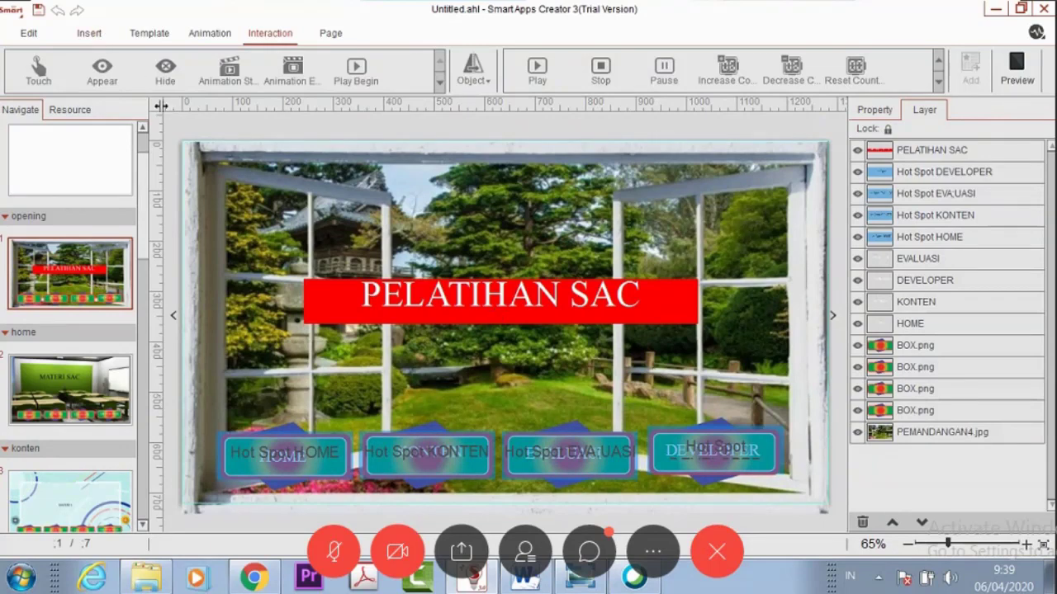
click(92, 35)
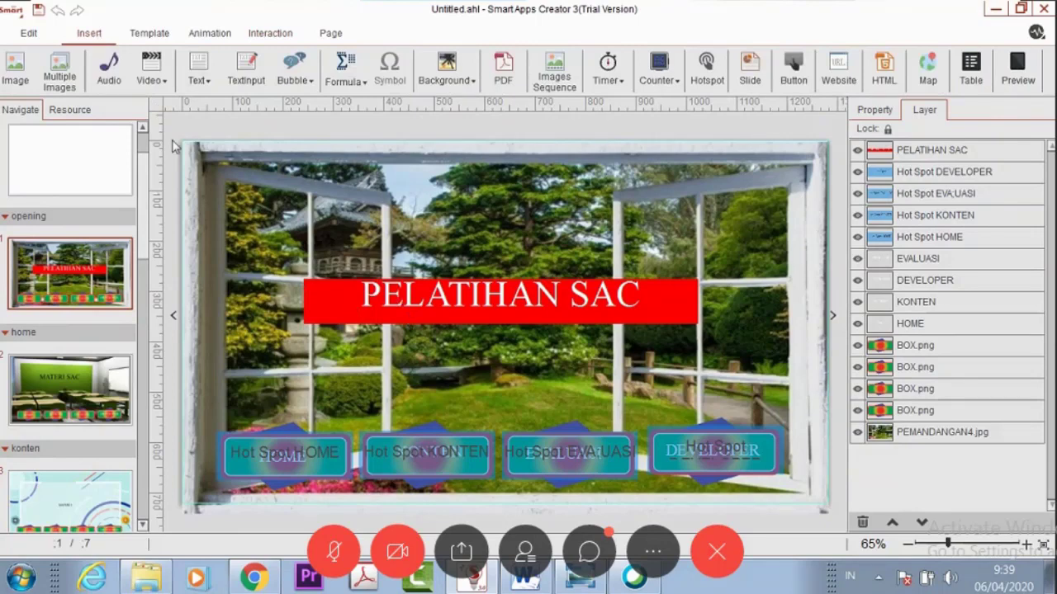
click(117, 86)
click(110, 368)
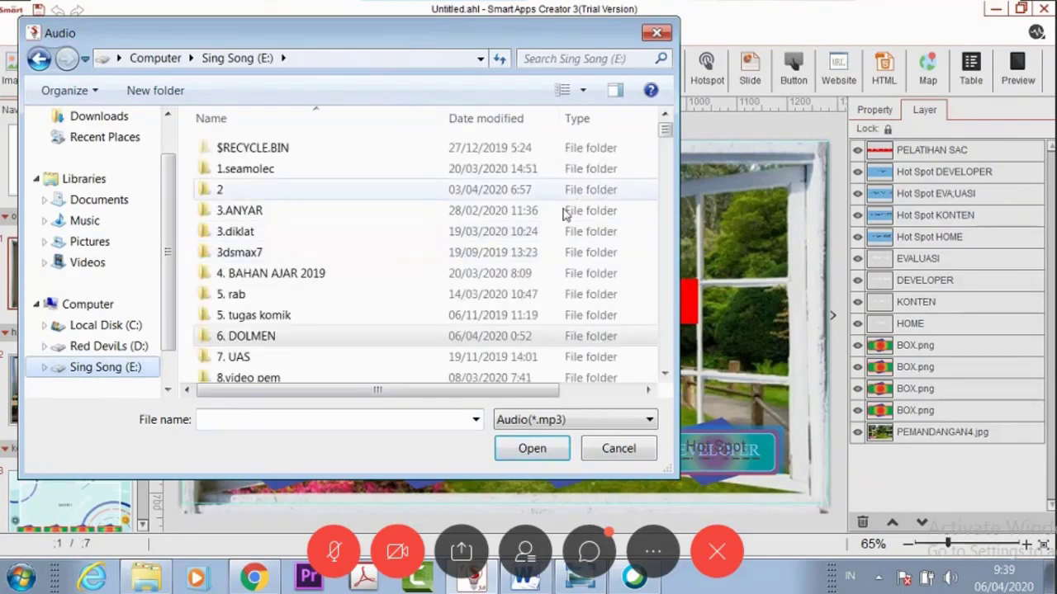
double_click(273, 336)
double_click(343, 259)
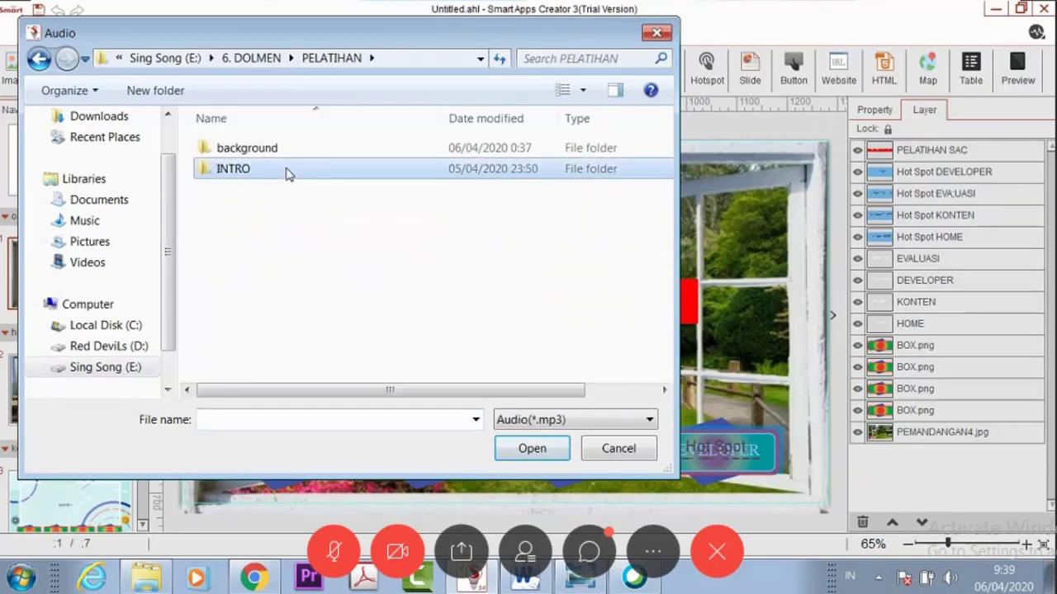
double_click(287, 171)
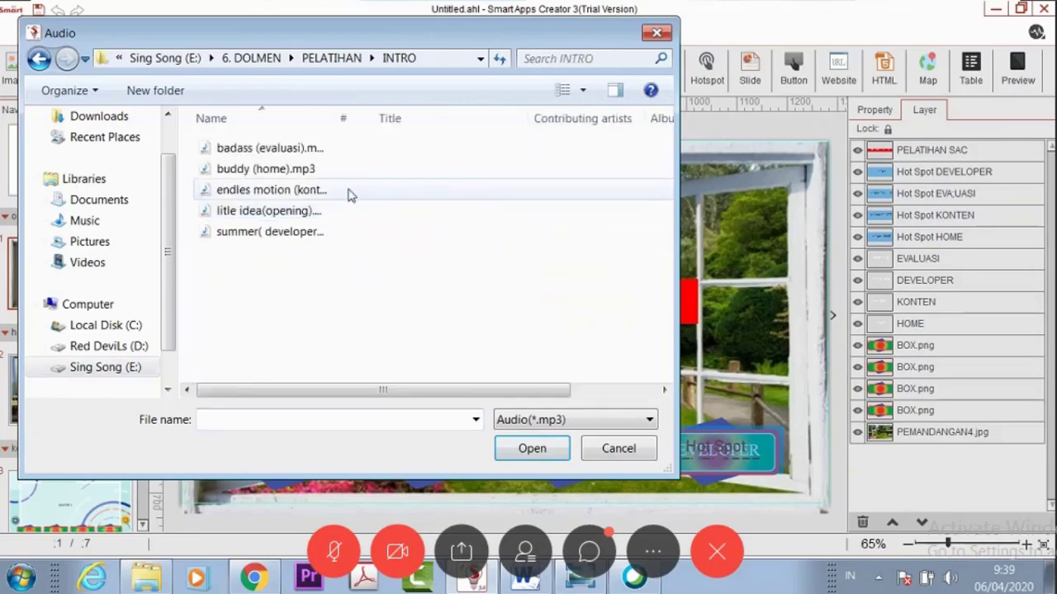
click(330, 169)
click(526, 448)
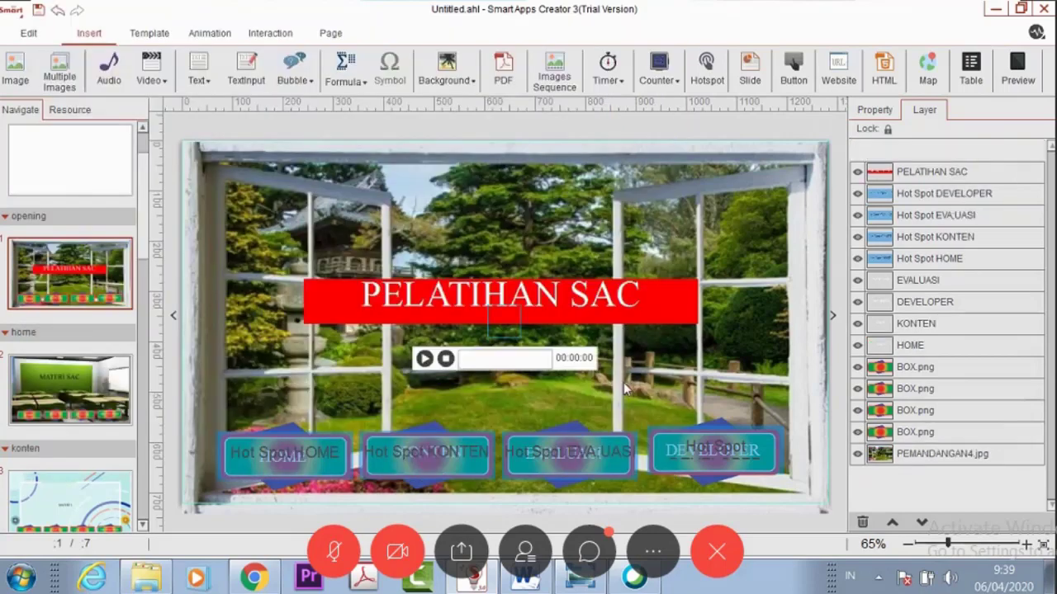
drag(505, 321, 731, 374)
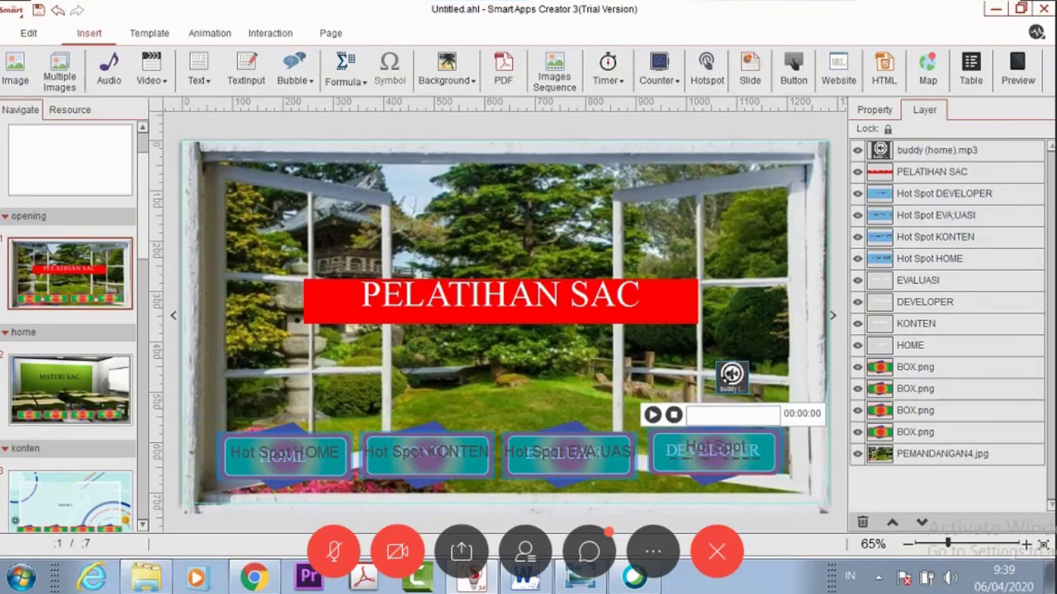
Step: Enable Play Audio When Browsing for the opening page's audio, leaving it unhidden, and preview the page
click(875, 109)
click(864, 156)
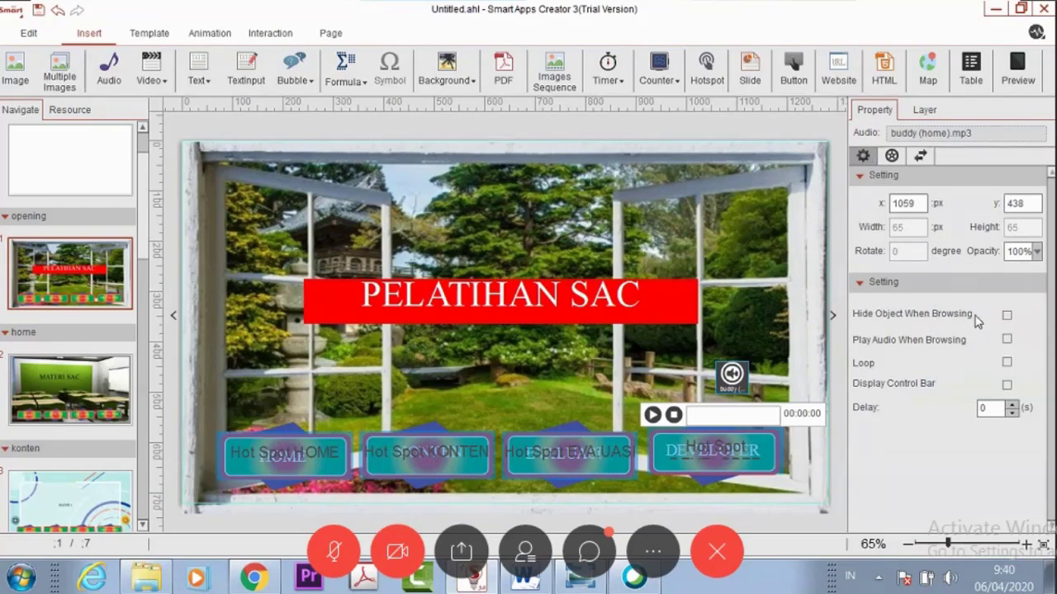
click(1006, 315)
click(1007, 315)
click(1007, 339)
click(1015, 74)
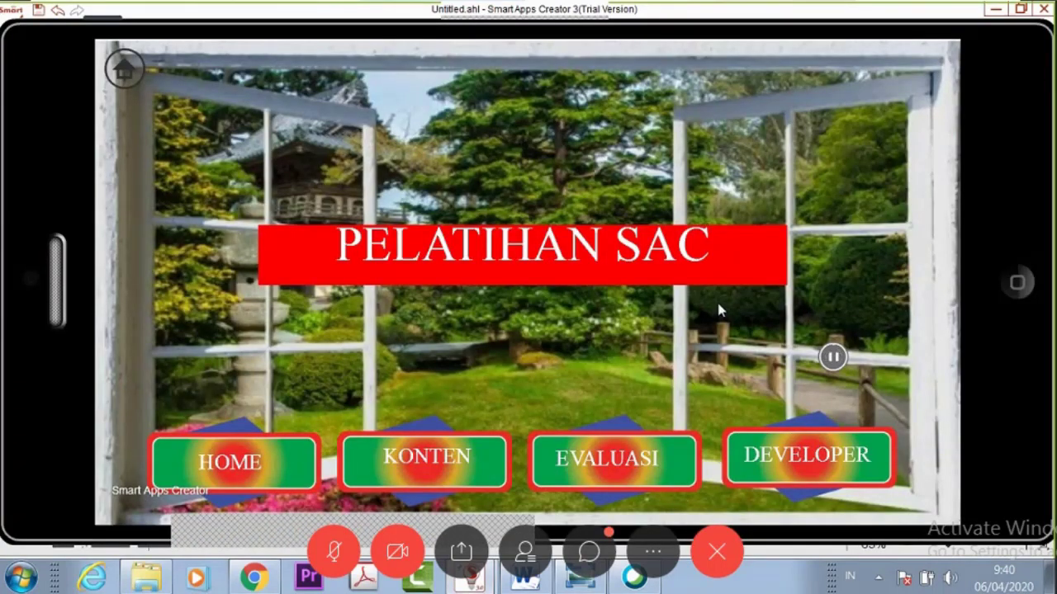
click(1018, 285)
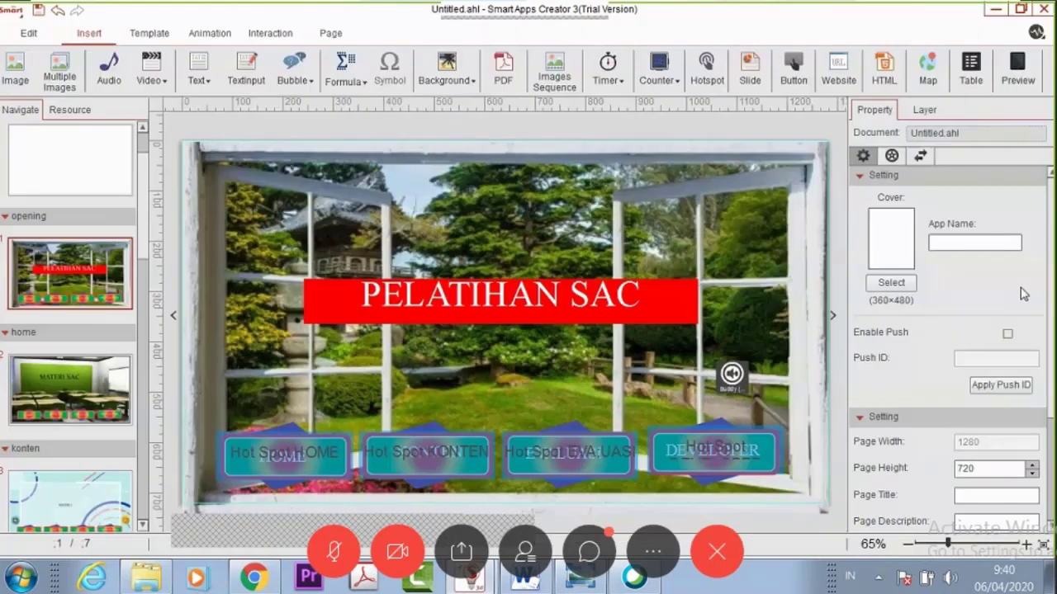
Step: Insert buddy (home).mp3 on the MATERI SAC page at about x 1135, y 427 and enable Play Audio When Browsing
click(54, 395)
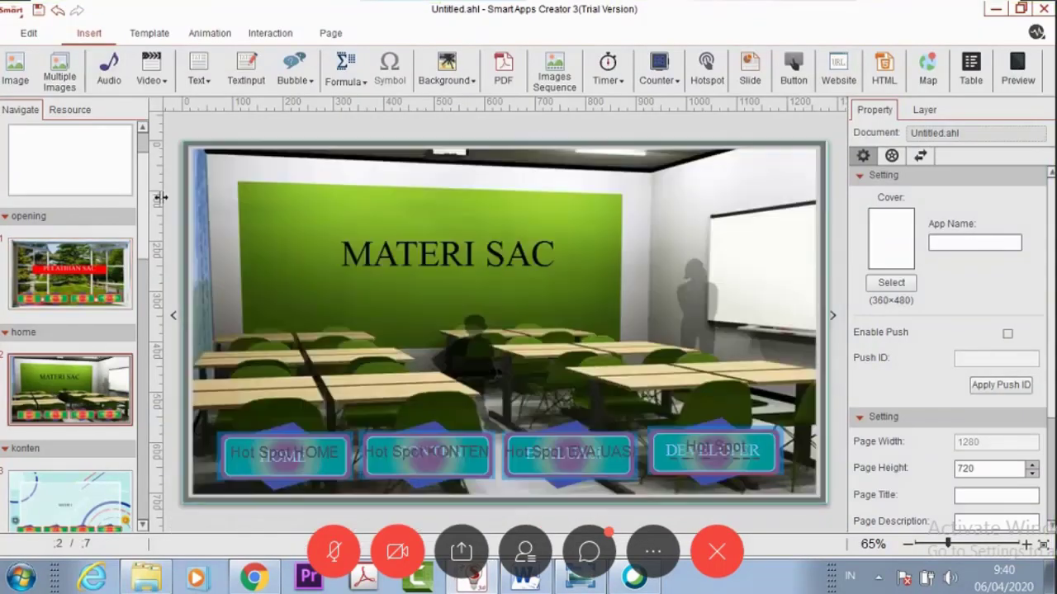
click(110, 86)
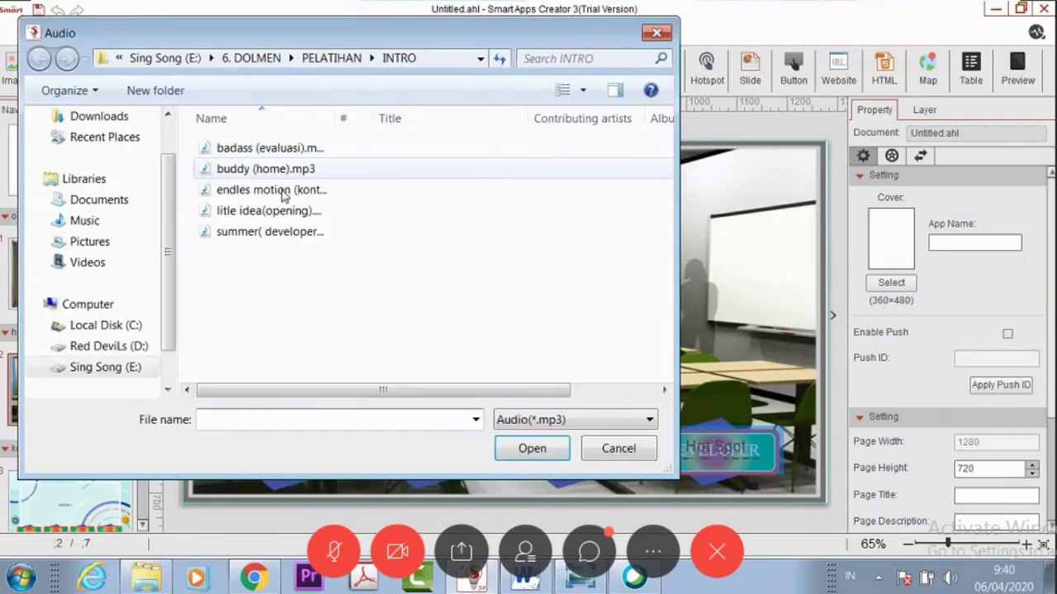
click(272, 168)
click(531, 448)
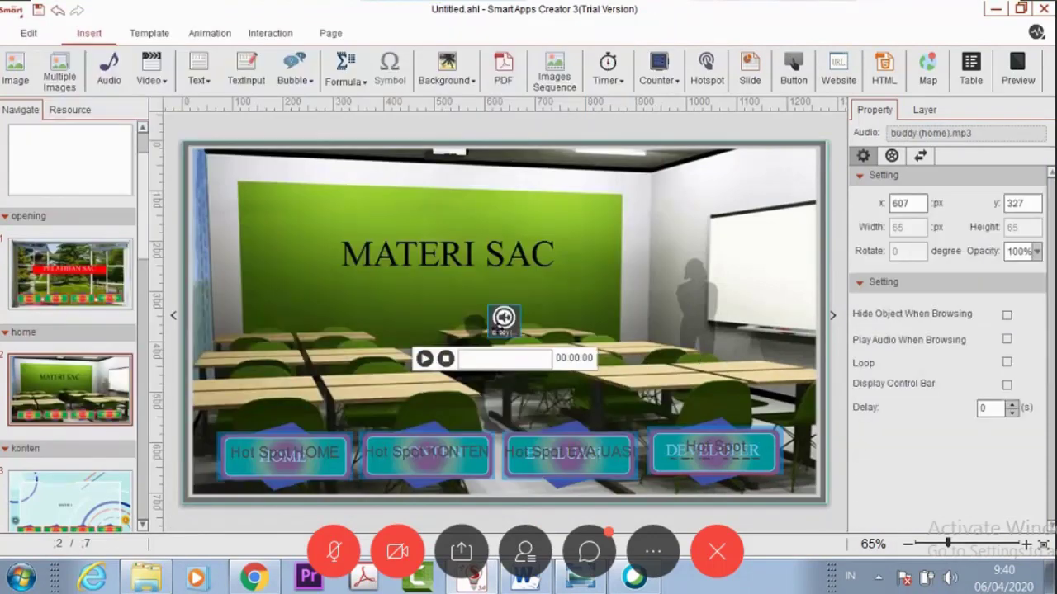
drag(564, 357, 844, 393)
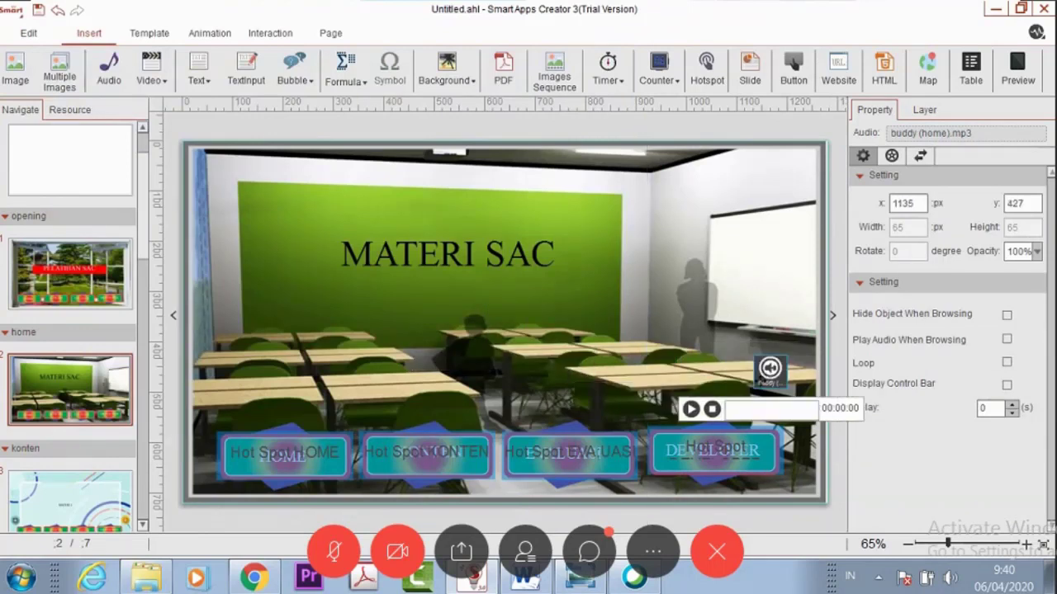
click(1007, 339)
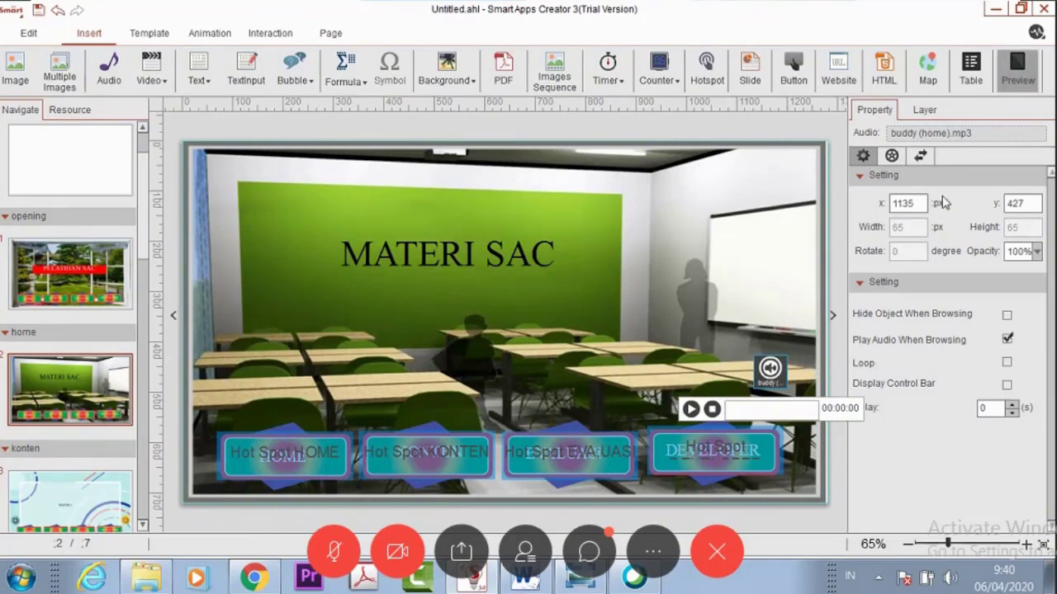
Step: Preview the MATERI SAC page, test its audio icon several times, and close the preview
click(1017, 71)
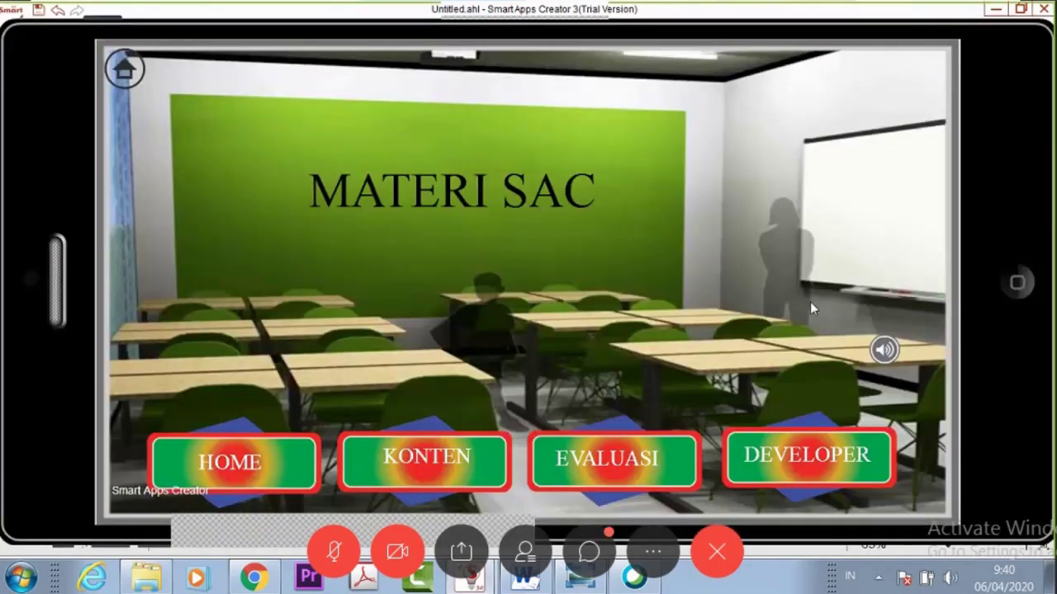
click(885, 351)
click(885, 351)
click(885, 351)
click(885, 351)
click(885, 351)
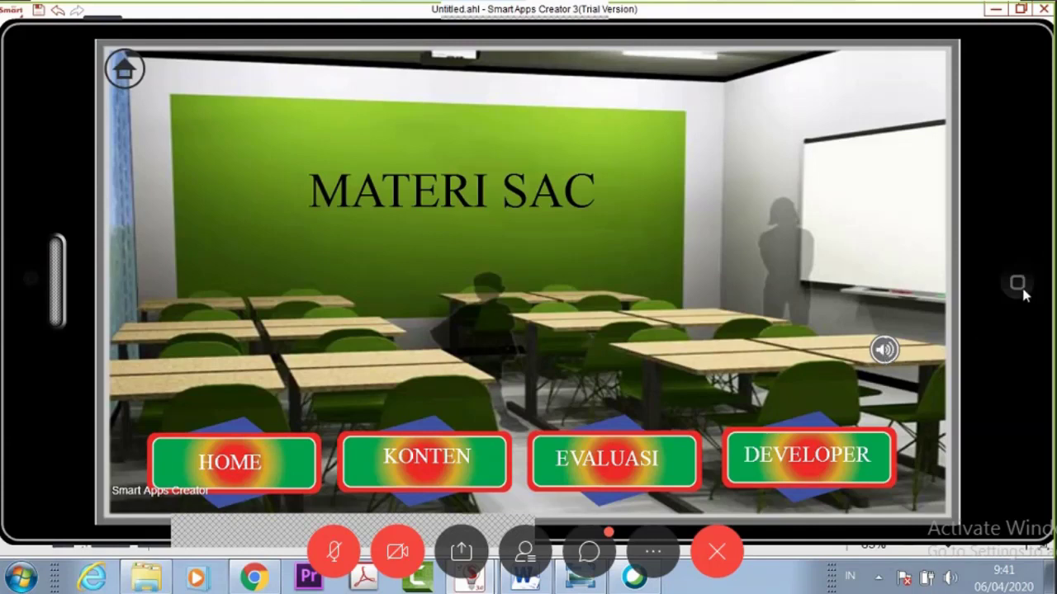
click(1018, 284)
scroll(112, 388, down, 3)
click(79, 396)
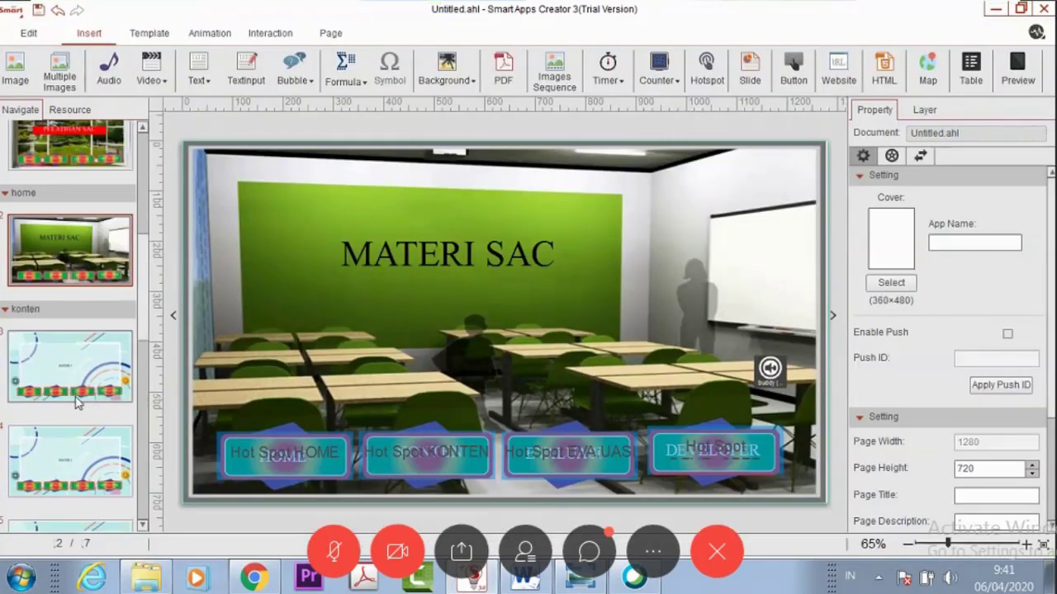
click(151, 73)
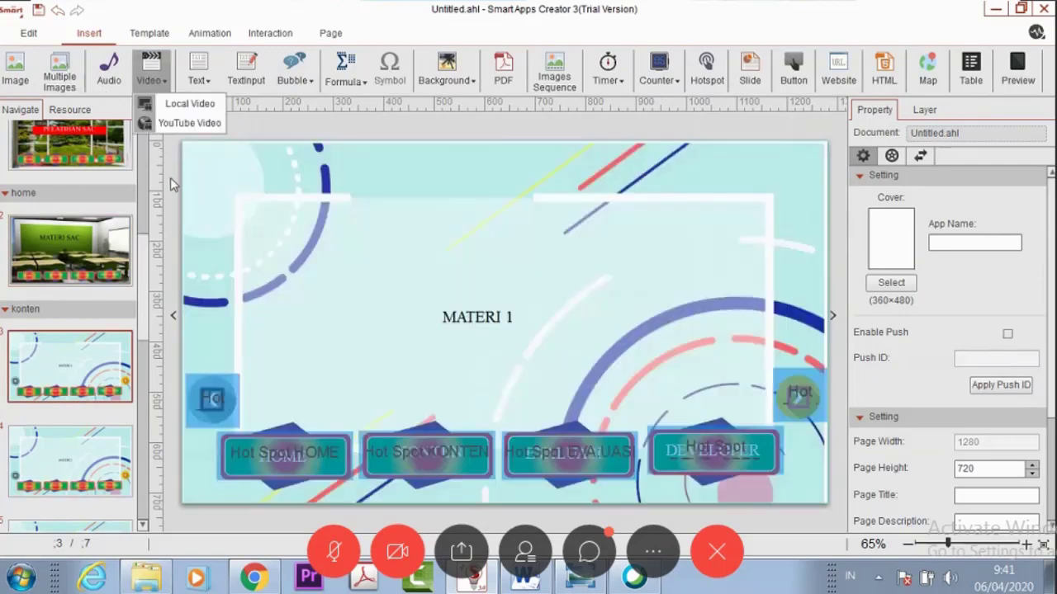
Step: Insert the audio file summer( developer).mp3 on the developer page and place its icon at about x 1106, y 444
scroll(113, 289, down, 5)
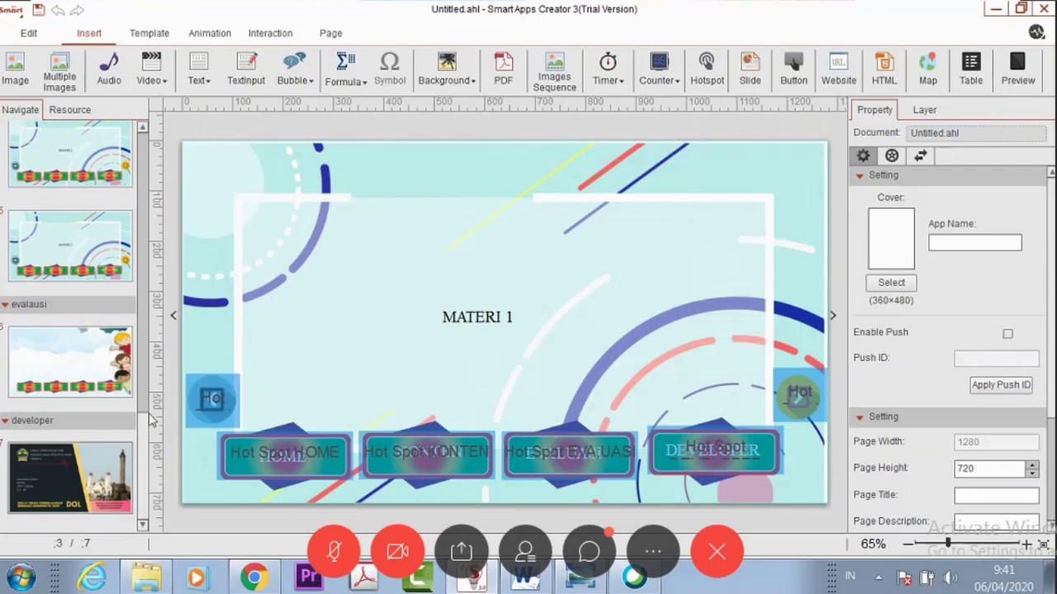
click(107, 448)
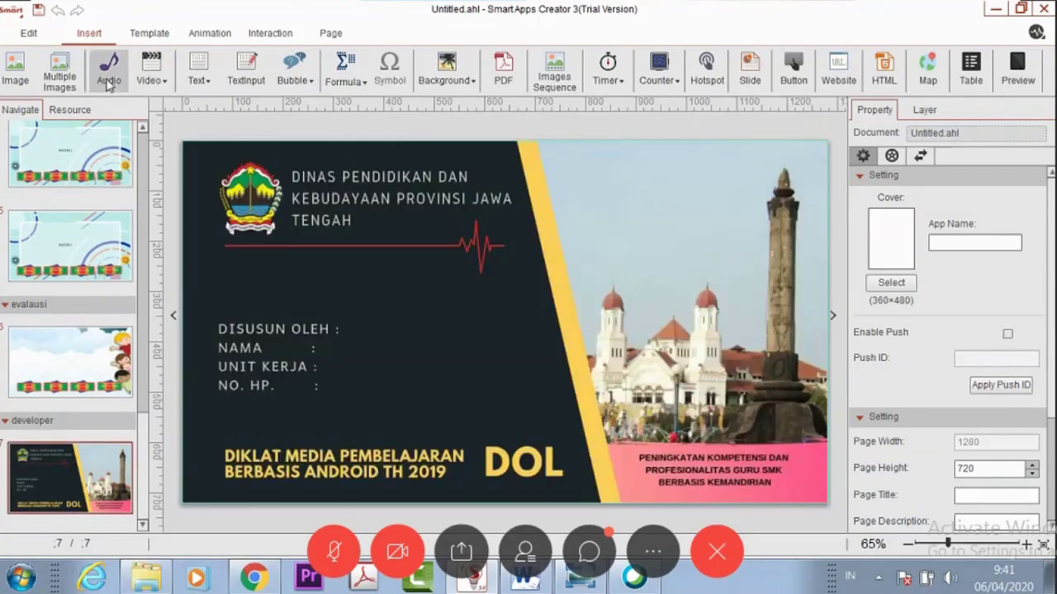
click(108, 80)
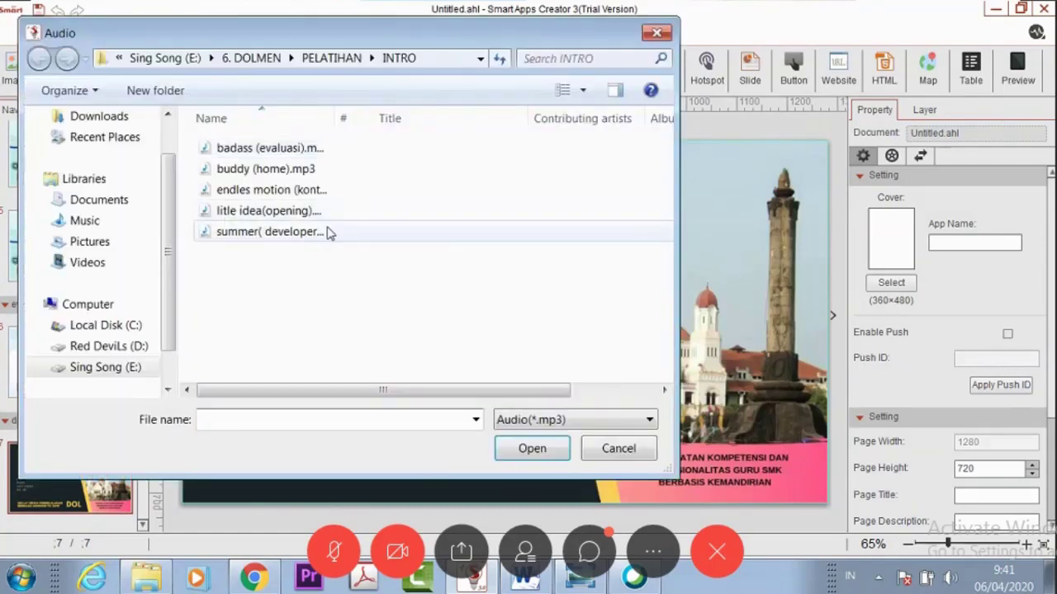
click(300, 233)
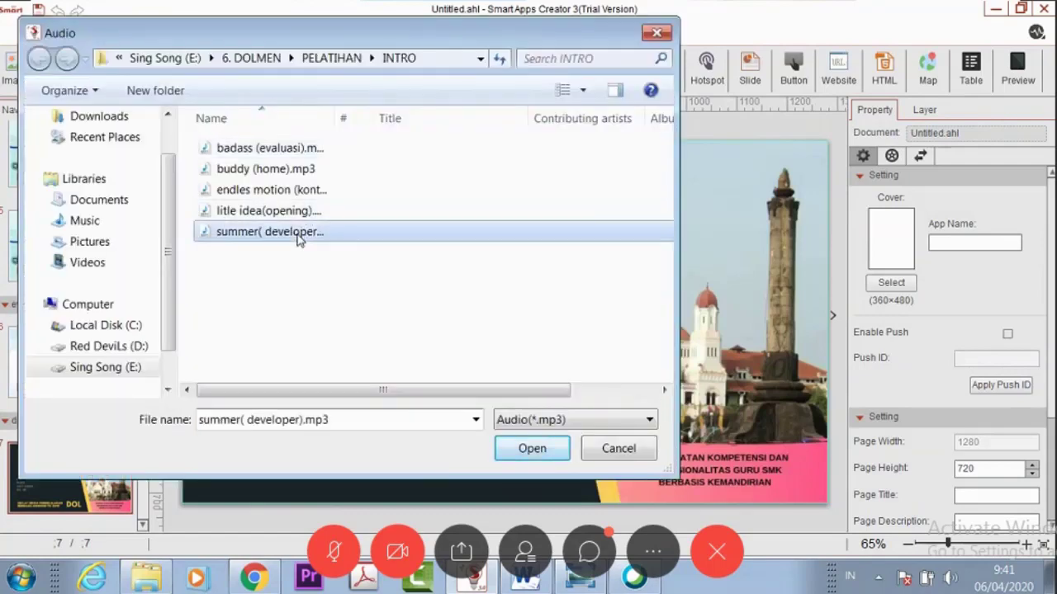
click(527, 452)
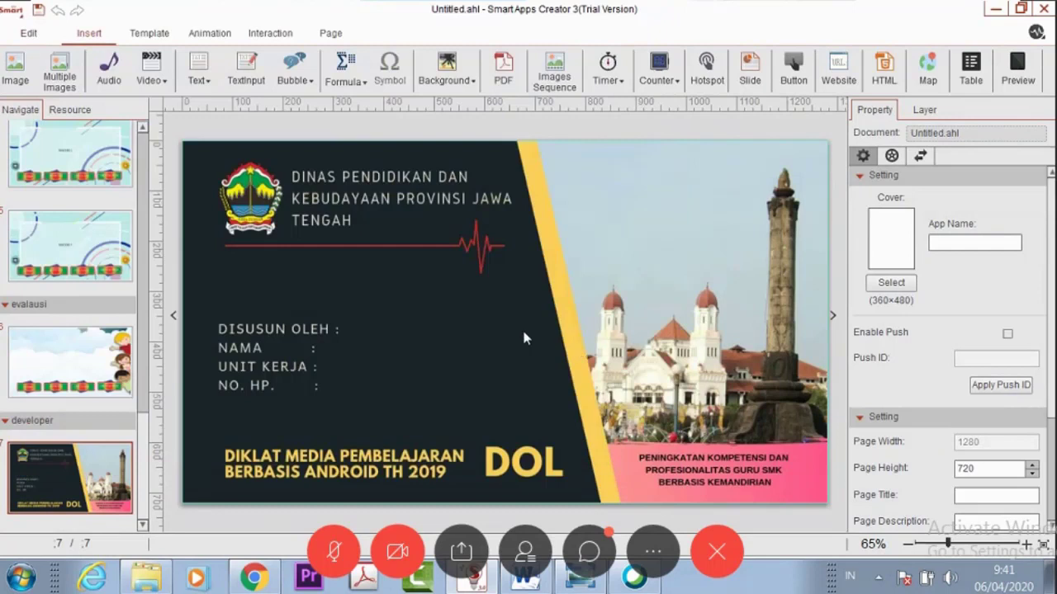
drag(503, 318, 754, 377)
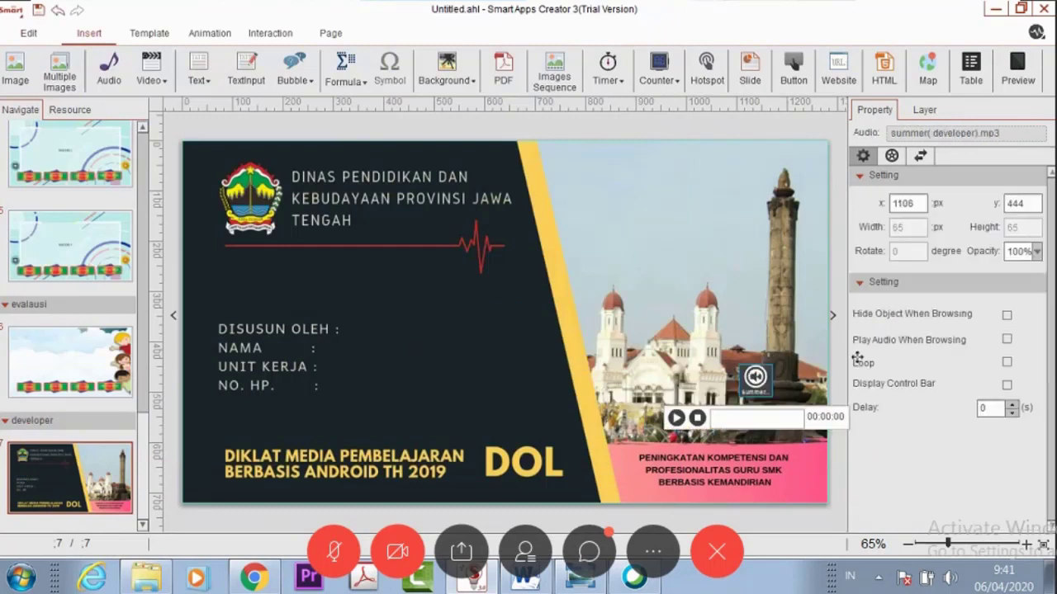
Step: Enable Play Audio When Browsing for the developer page's audio and check it in a preview
click(1007, 339)
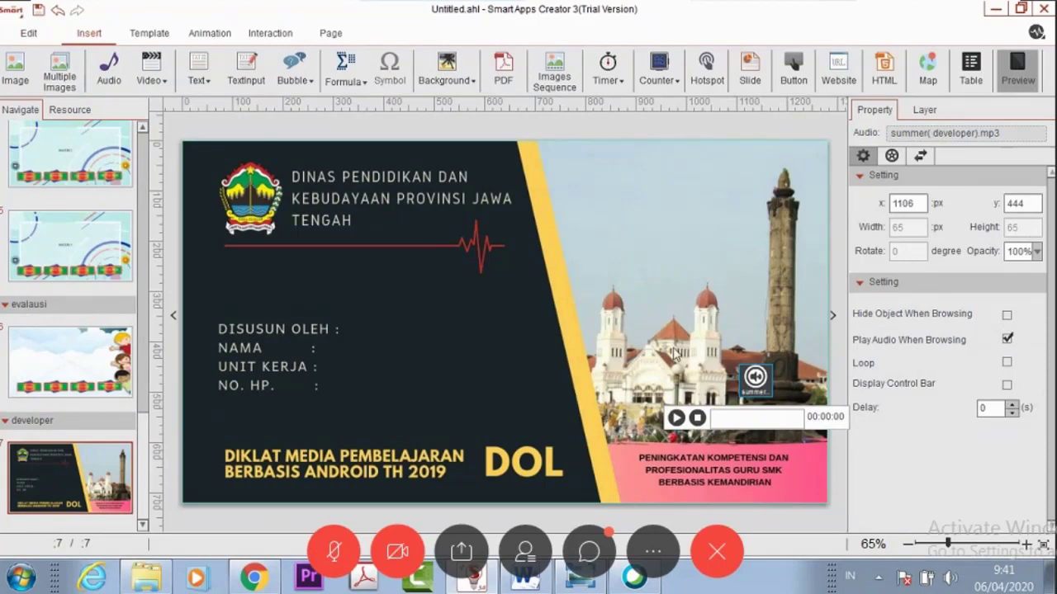
click(1017, 70)
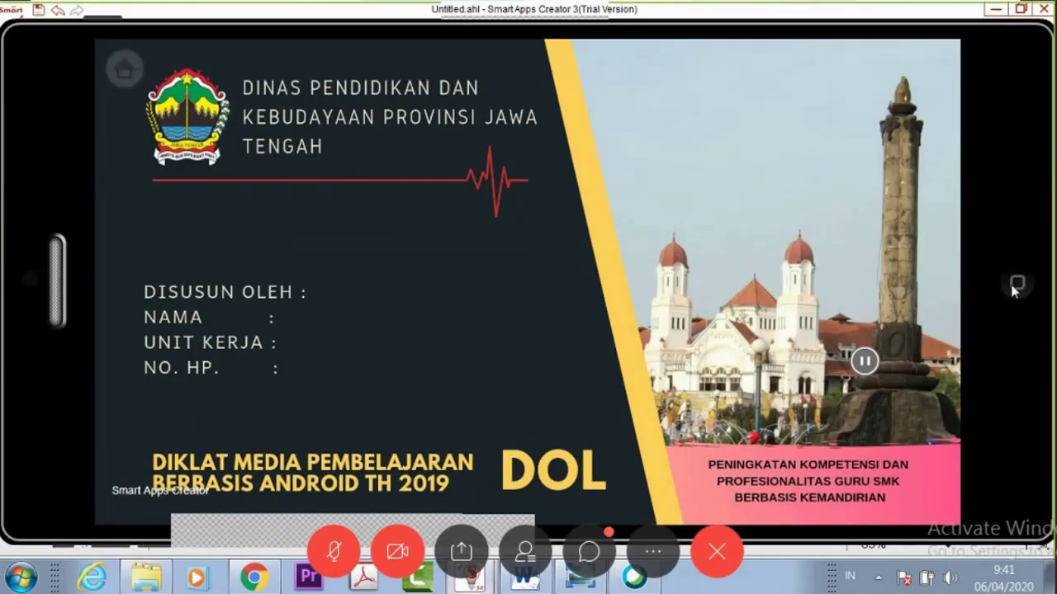
click(1016, 284)
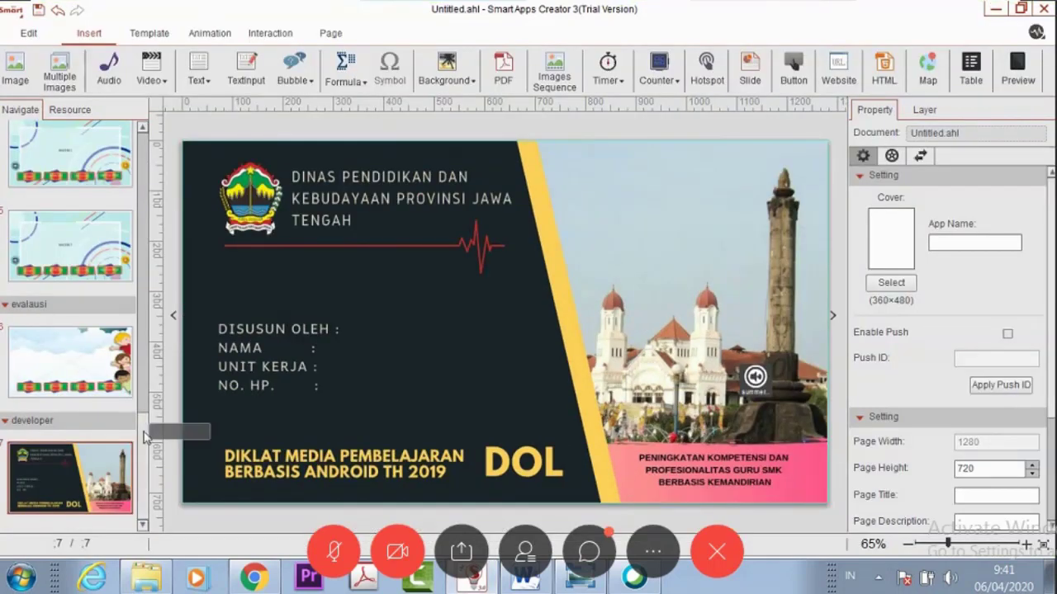
Step: Open the evalausi page, page 6, for editing
drag(142, 471, 151, 151)
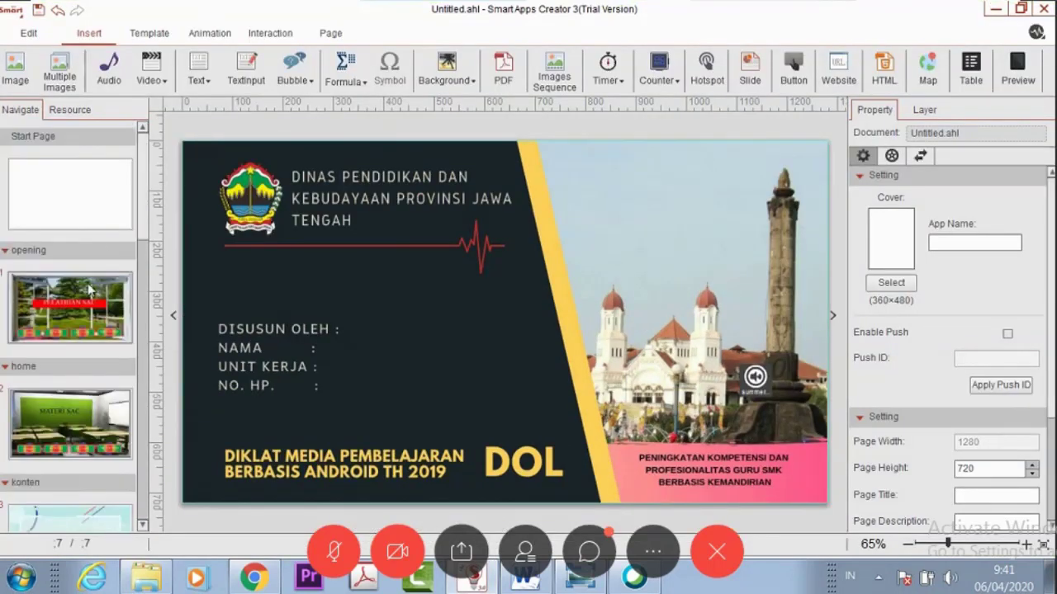
scroll(91, 322, down, 5)
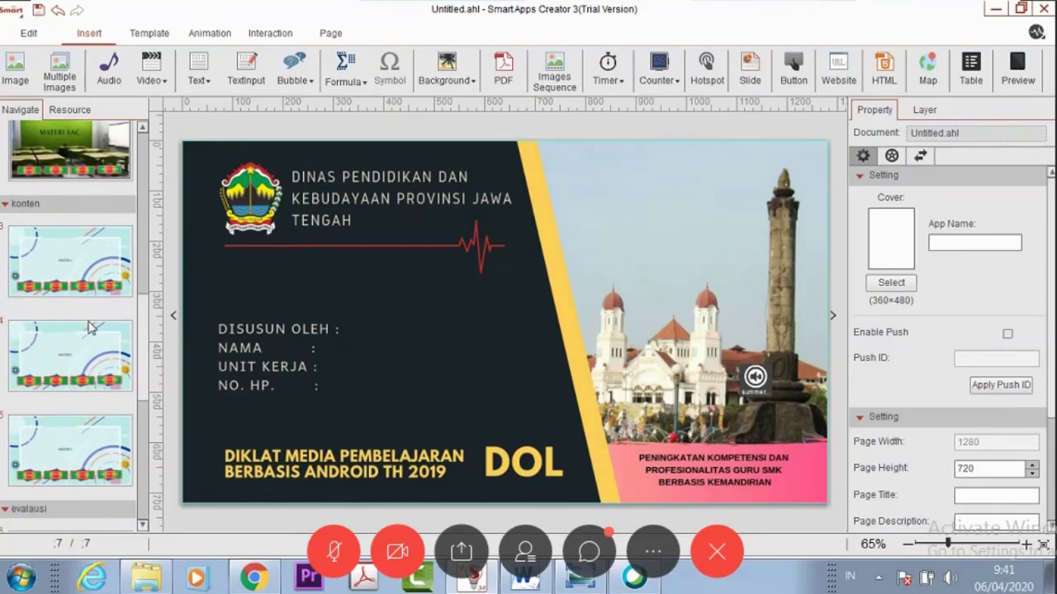
scroll(91, 328, down, 3)
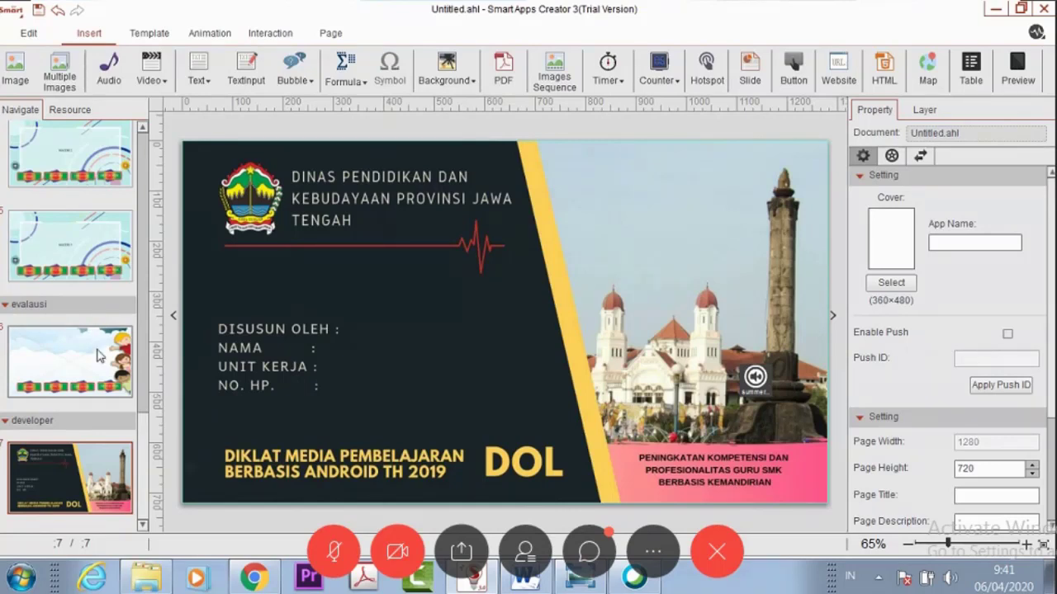
click(96, 367)
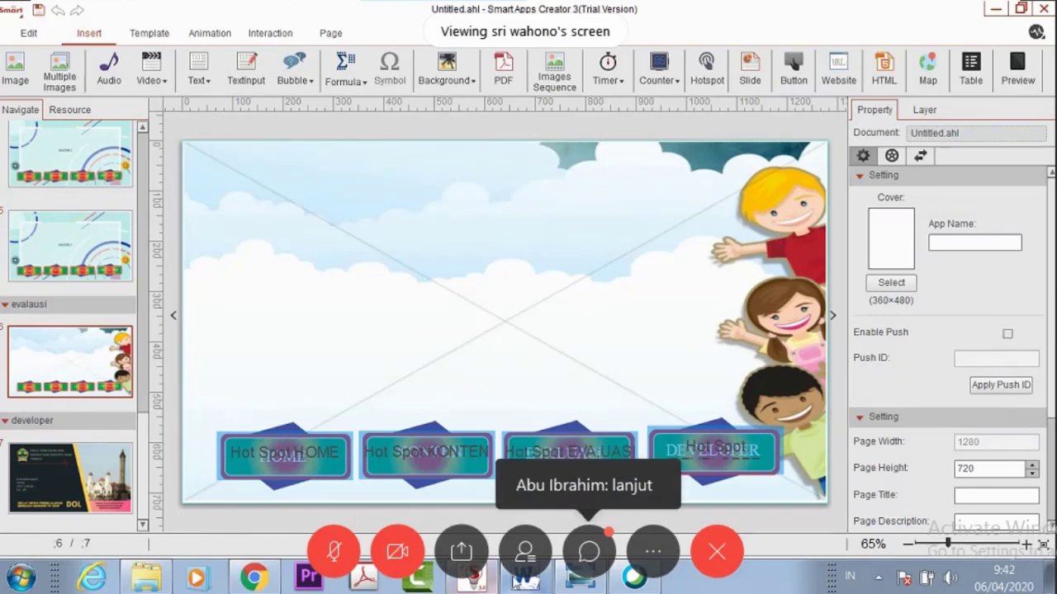
Step: Switch to Microsoft Word to look at the quiz questions in soal.docx, and return to Smart Apps Creator
click(527, 581)
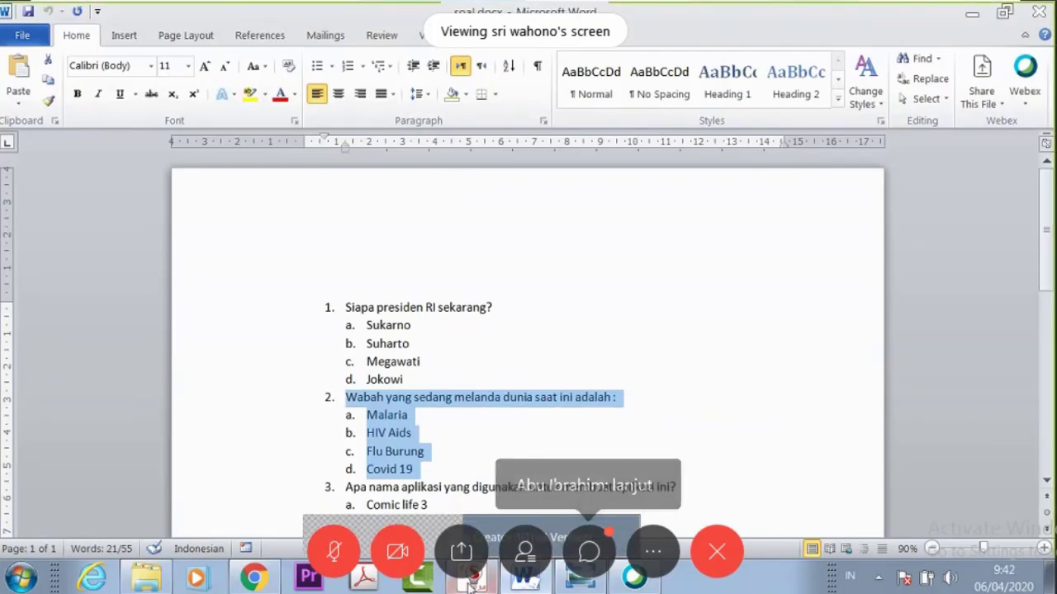
click(508, 400)
key(alt+Tab)
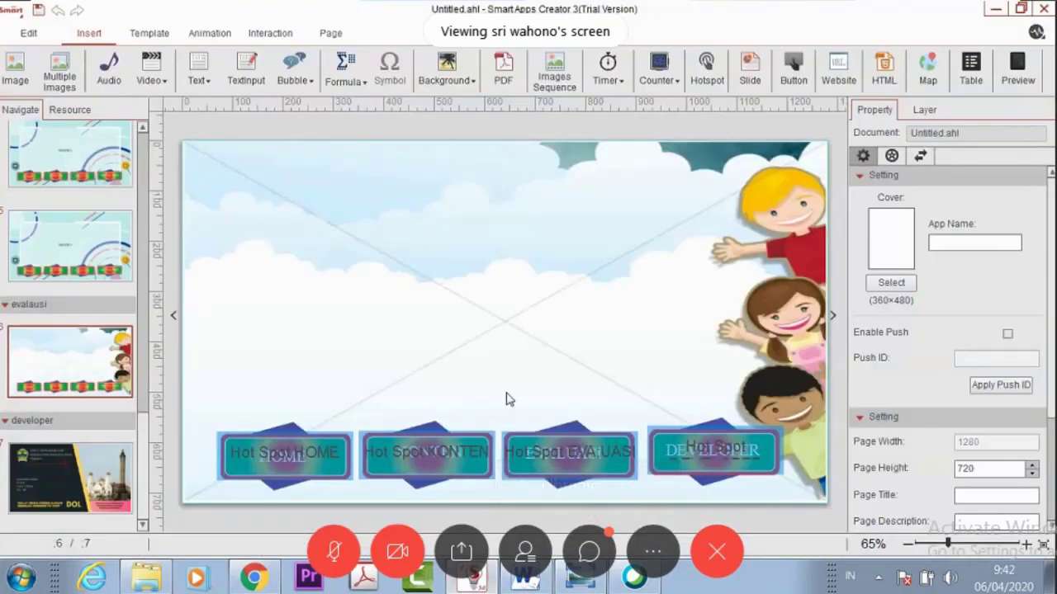
Step: Add an empty text box to the evalausi page and copy question 1 with its four answers from soal.docx in Microsoft Word
click(199, 73)
click(248, 105)
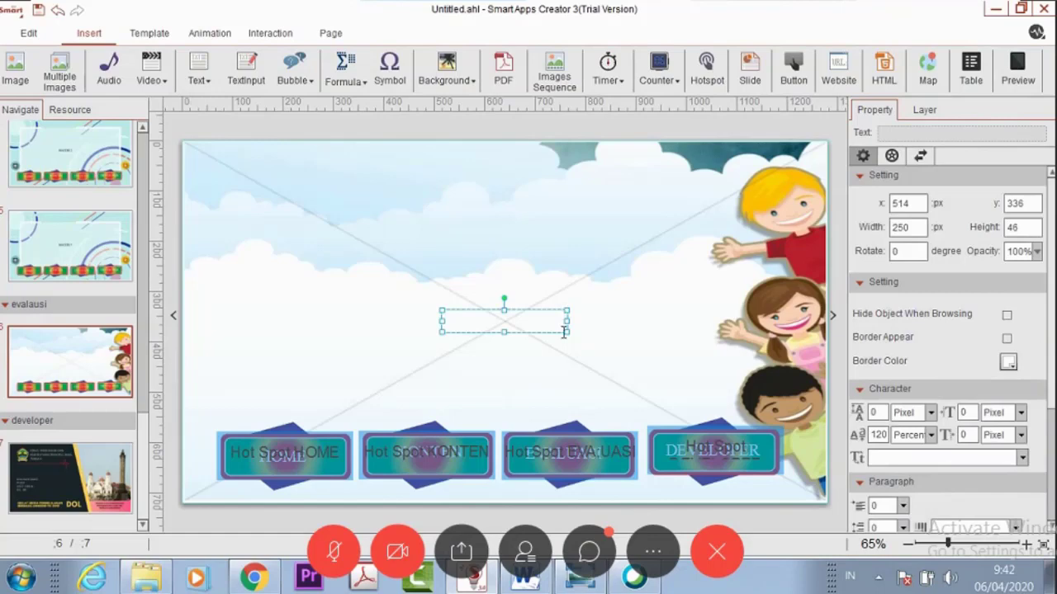
click(525, 578)
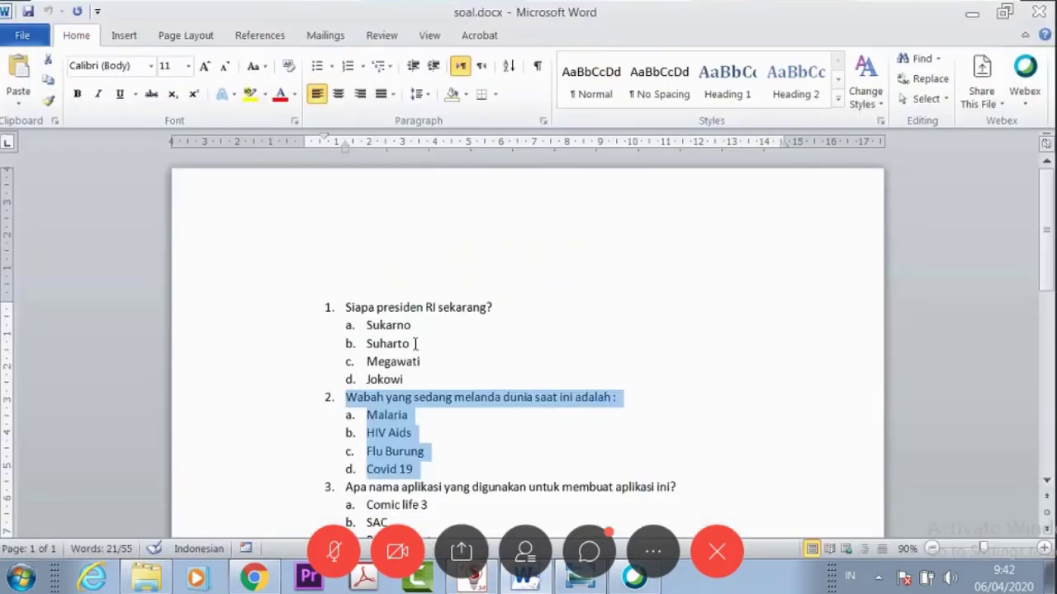
click(410, 343)
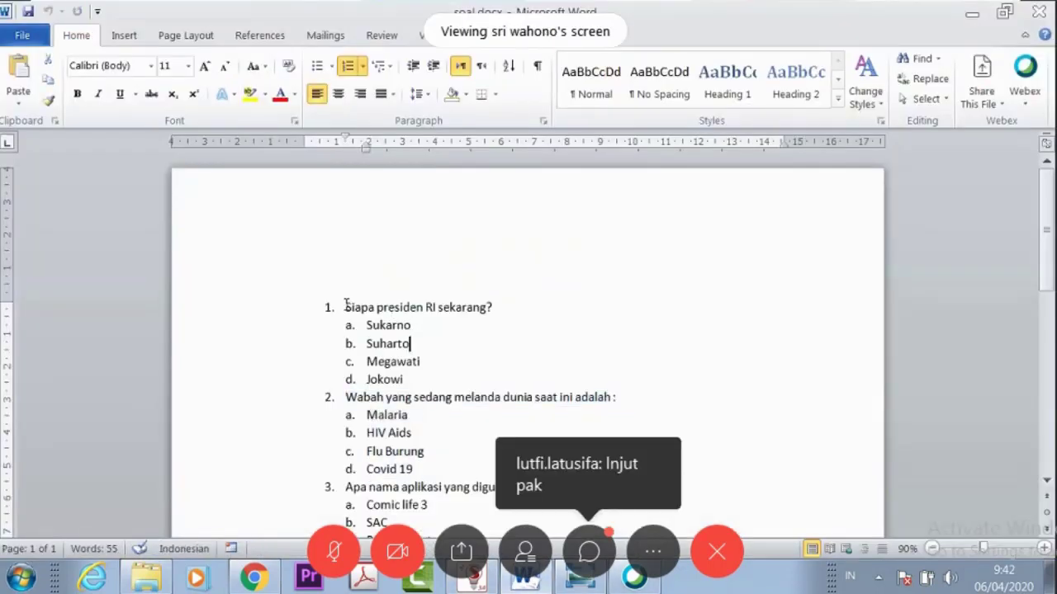
drag(335, 308, 439, 377)
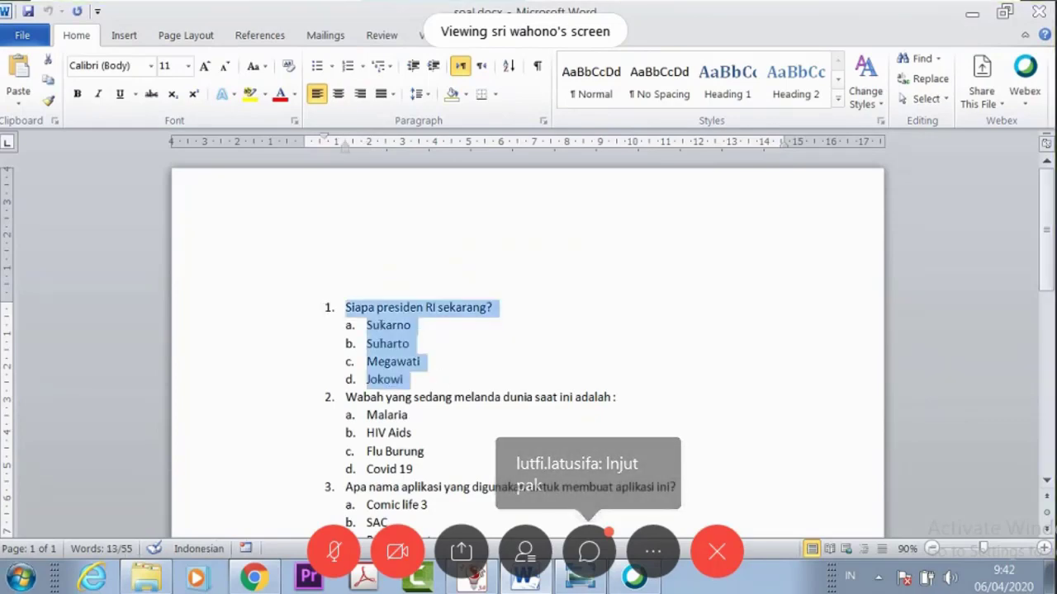
Step: Return to Smart Apps Creator, paste question 1 with its answers into the text box, and place it at about x 294, y 134
click(476, 461)
click(477, 577)
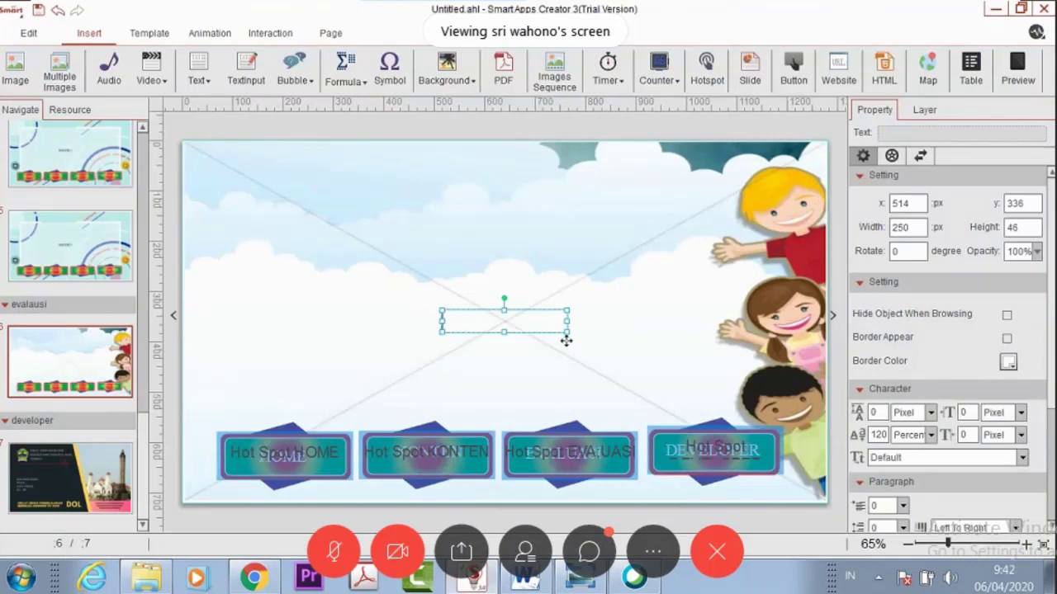
key(ctrl+v)
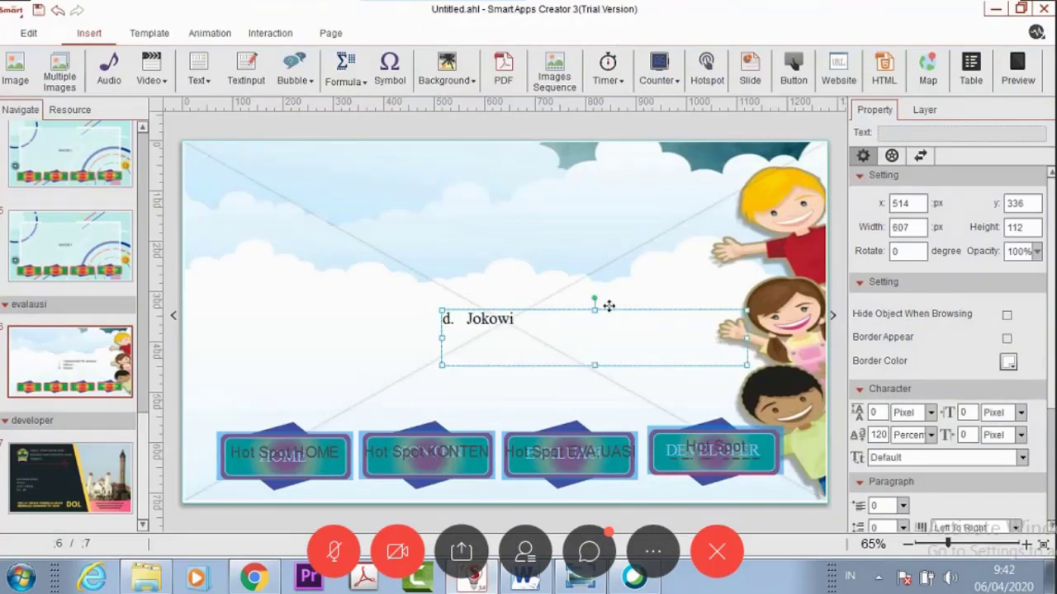
drag(608, 306, 497, 204)
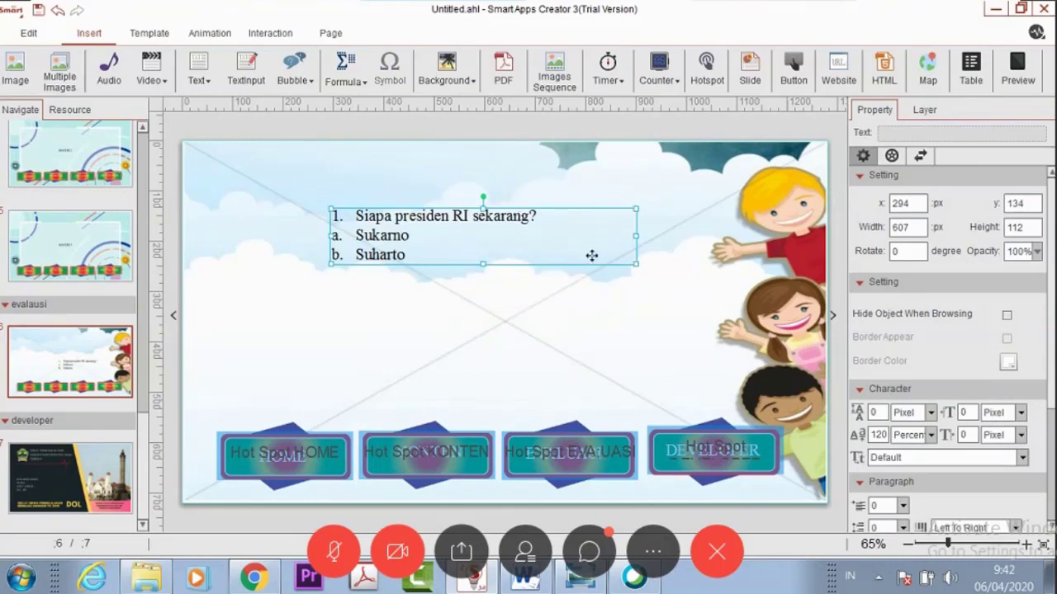